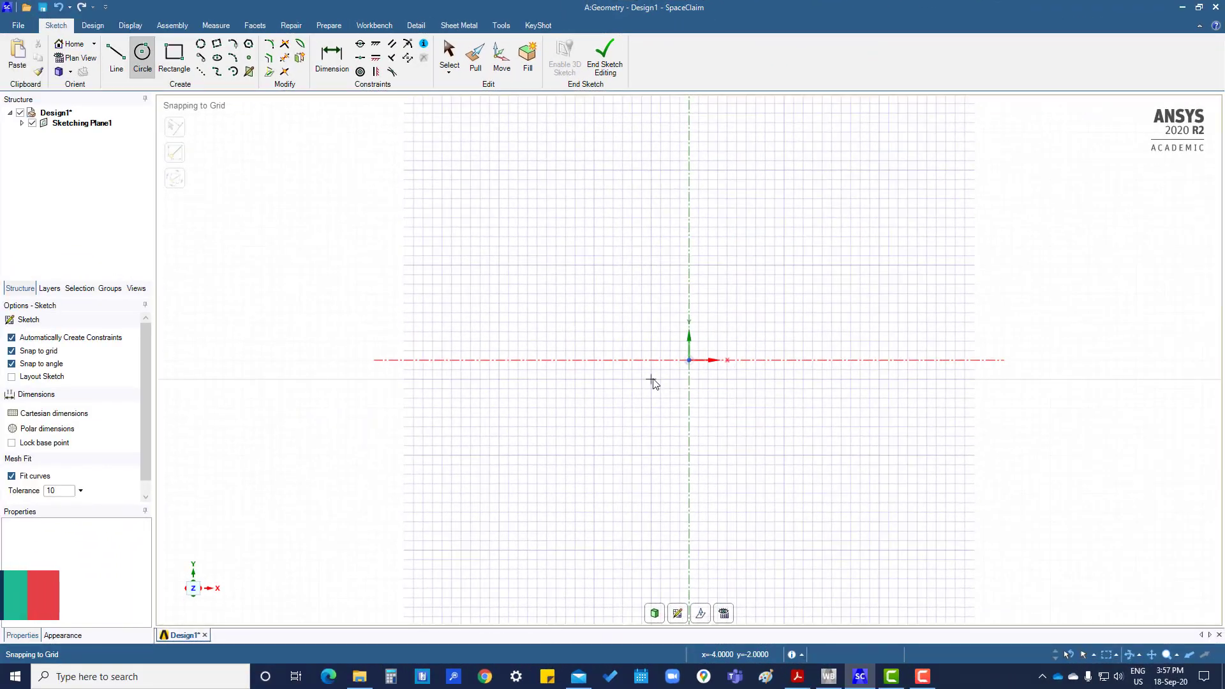
- Sketch a circle centred on the origin with a diameter of 30 mm
click(689, 360)
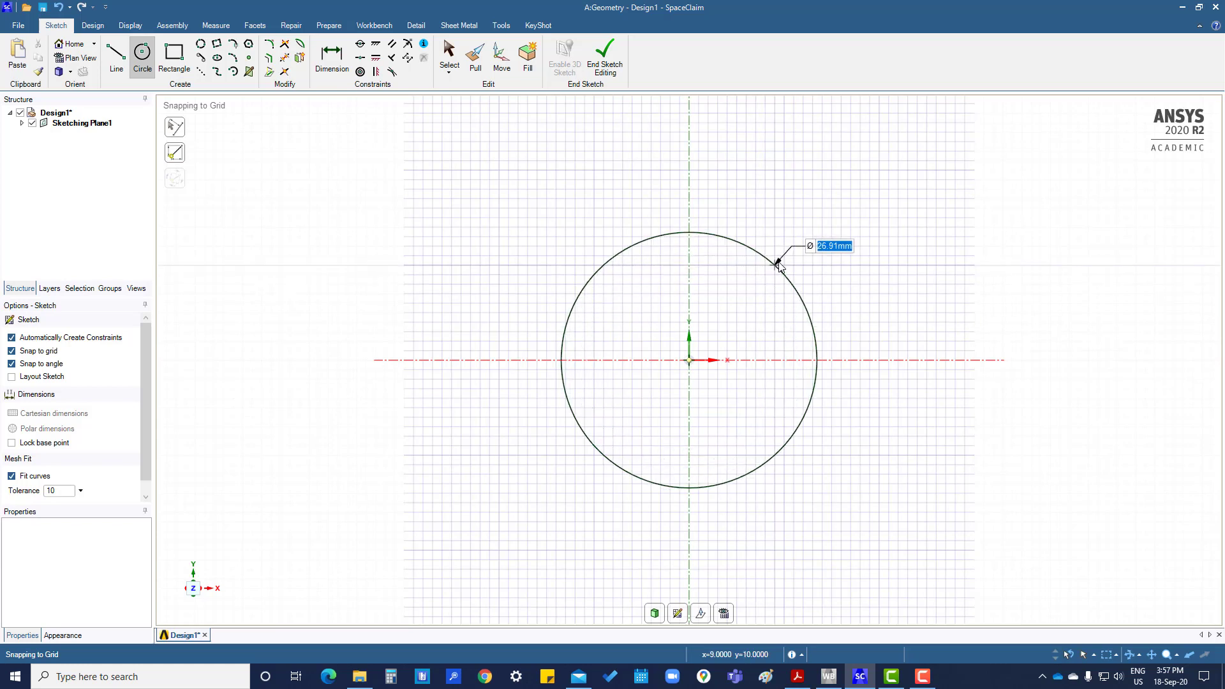
text(30)
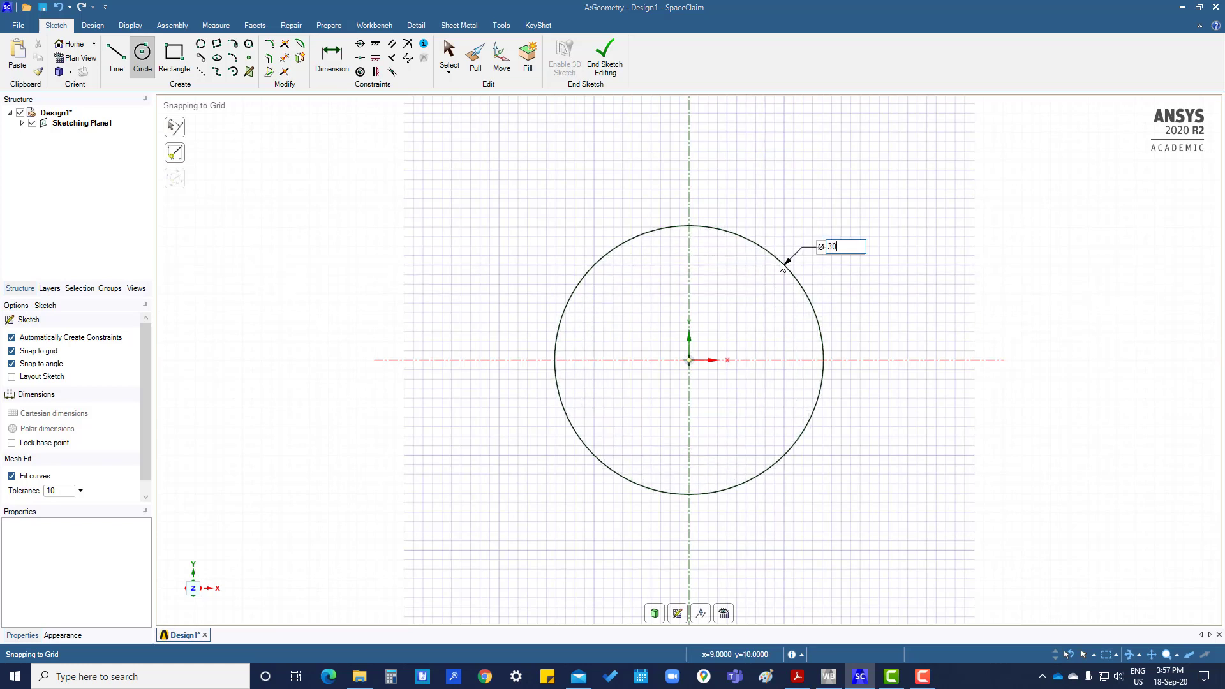
key(Return)
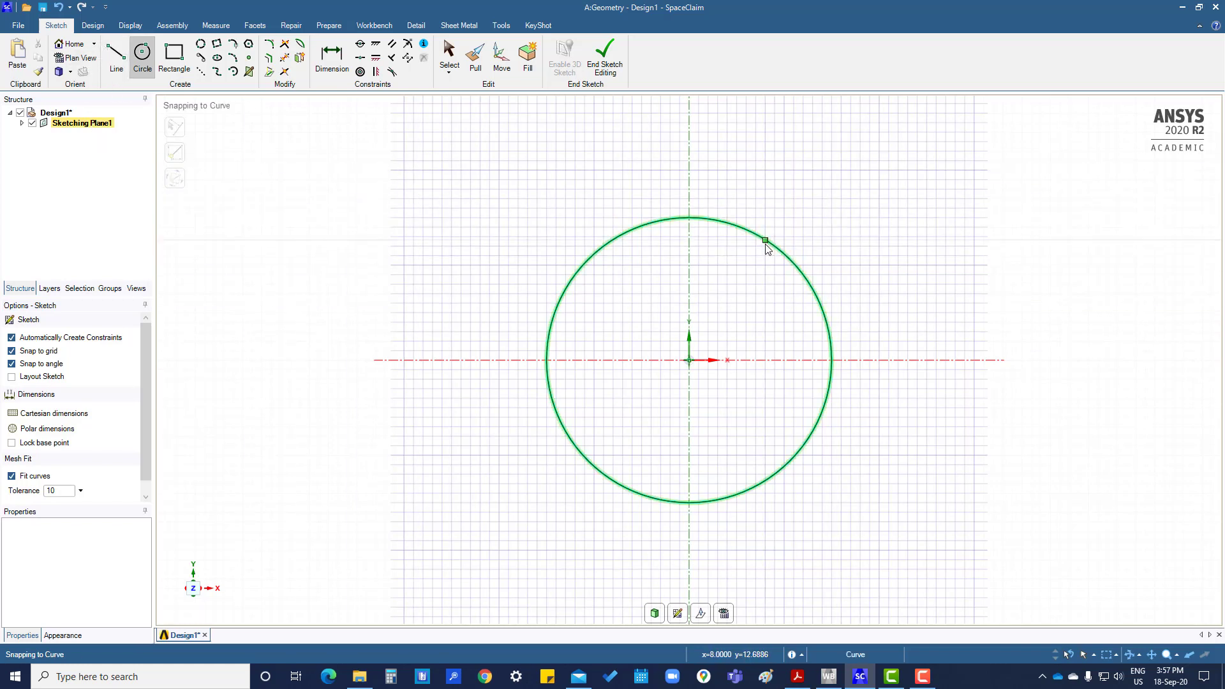
key(Escape)
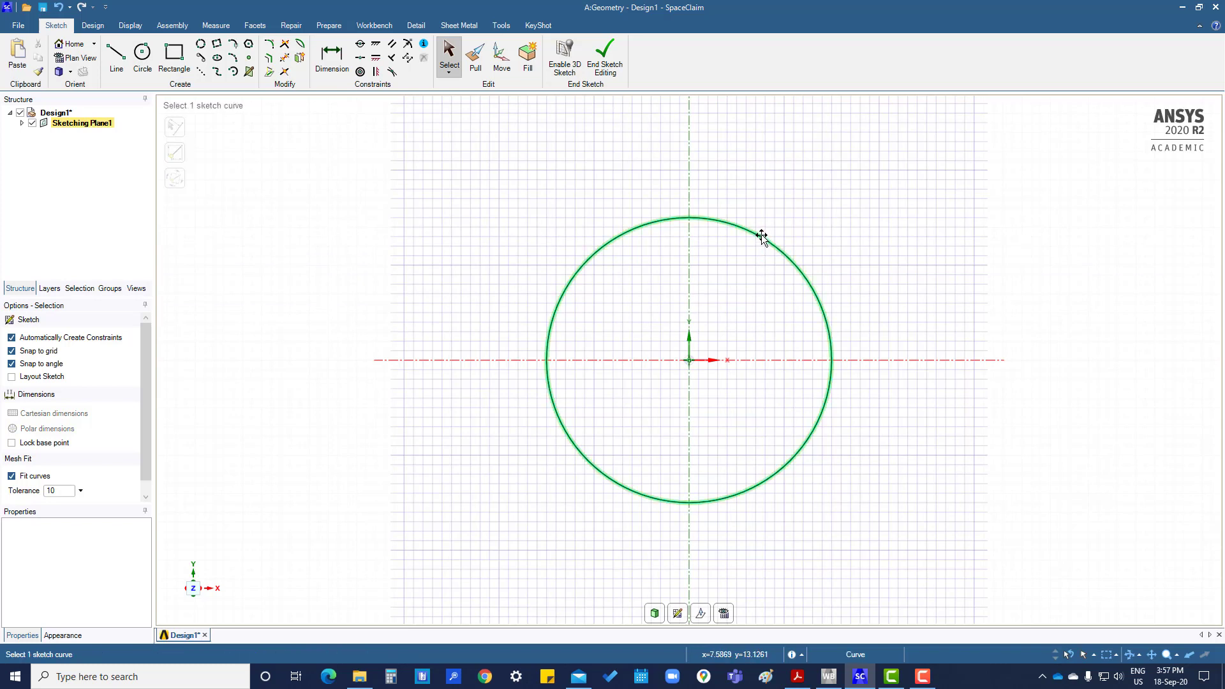
- Shrink the circle freehand to about 22 mm in diameter and add a diameter dimension to it
drag(763, 238, 744, 271)
click(341, 54)
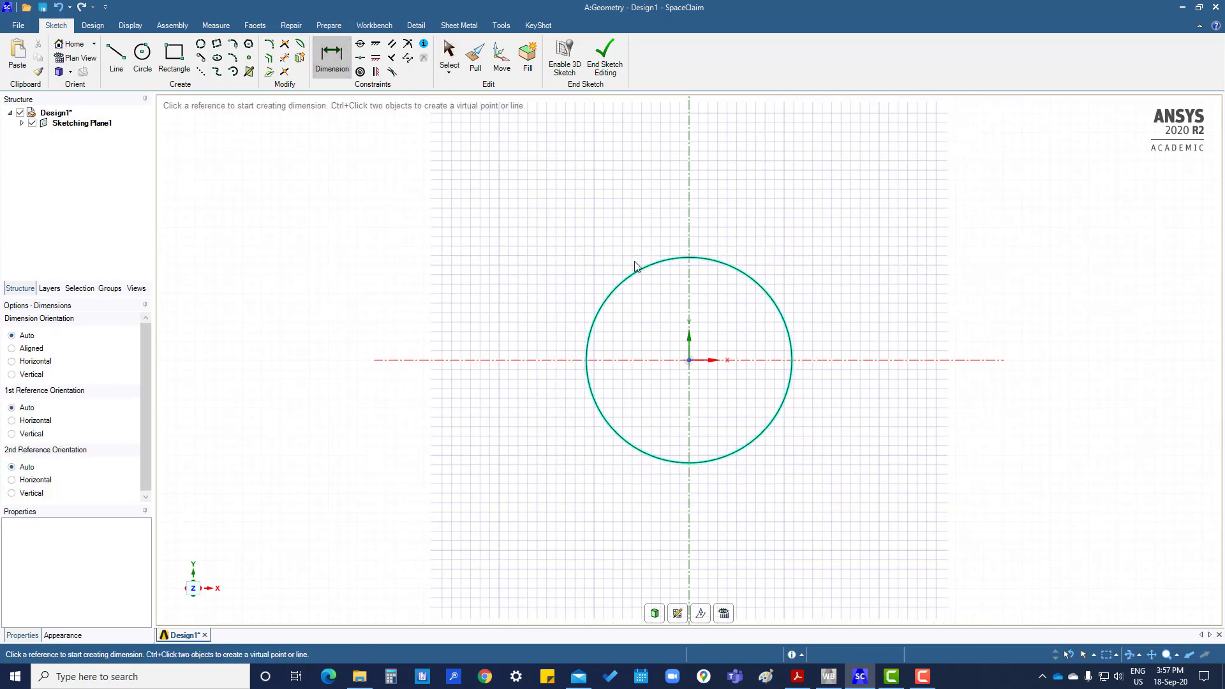
click(761, 284)
click(787, 264)
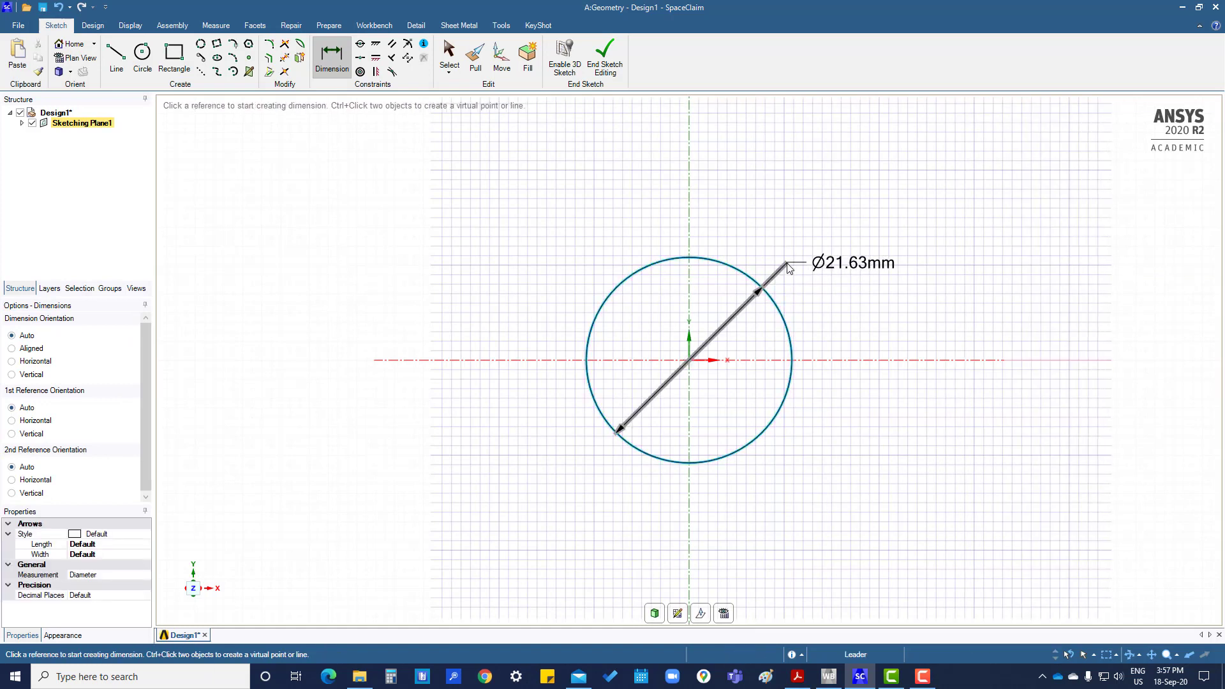
- Set the circle's diameter dimension to 30 mm and move its label lower, beside the circle
click(849, 268)
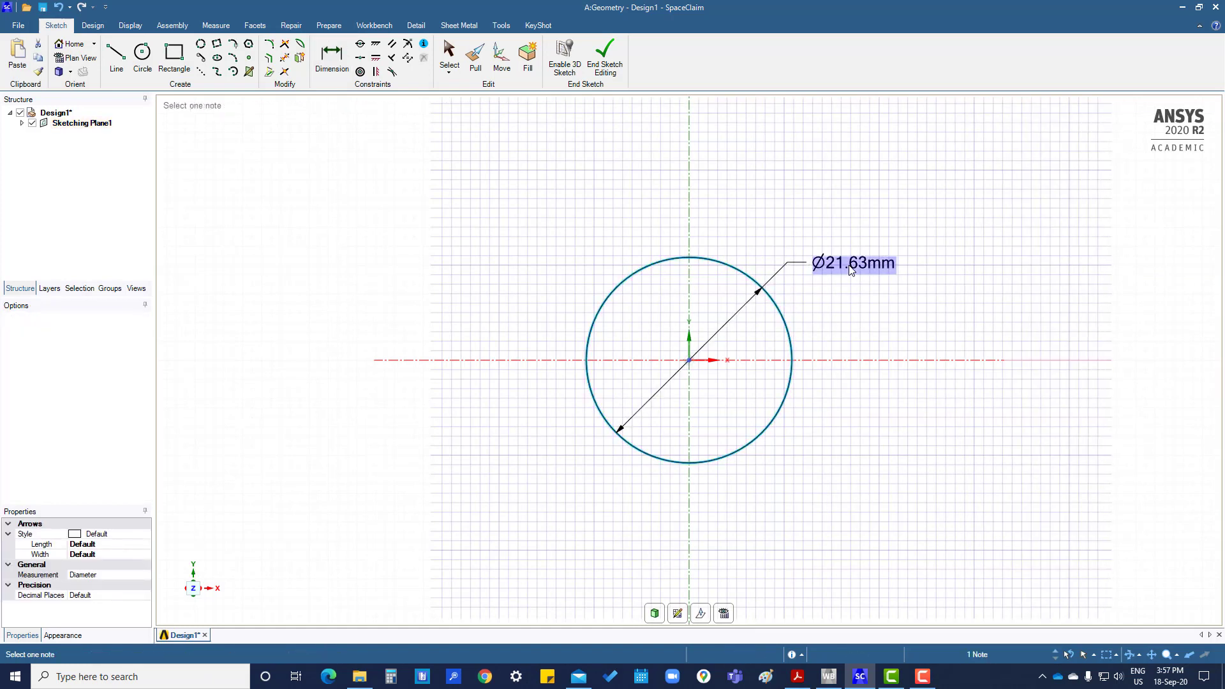
double_click(852, 269)
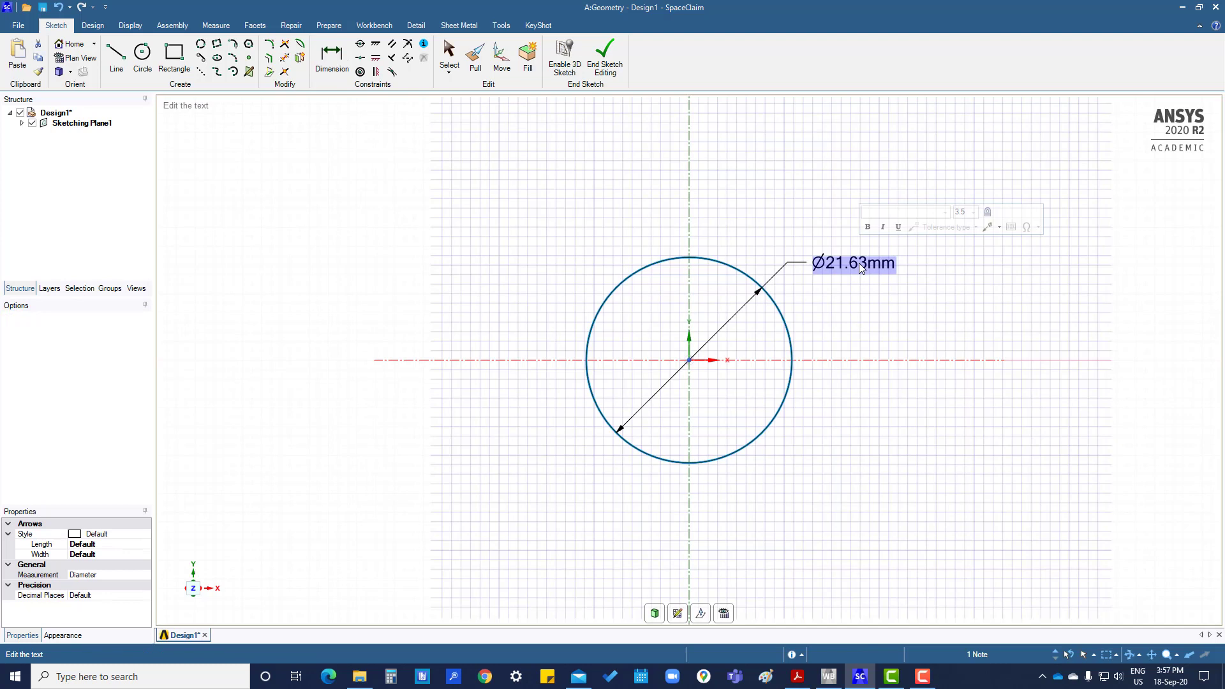
text(30)
key(Return)
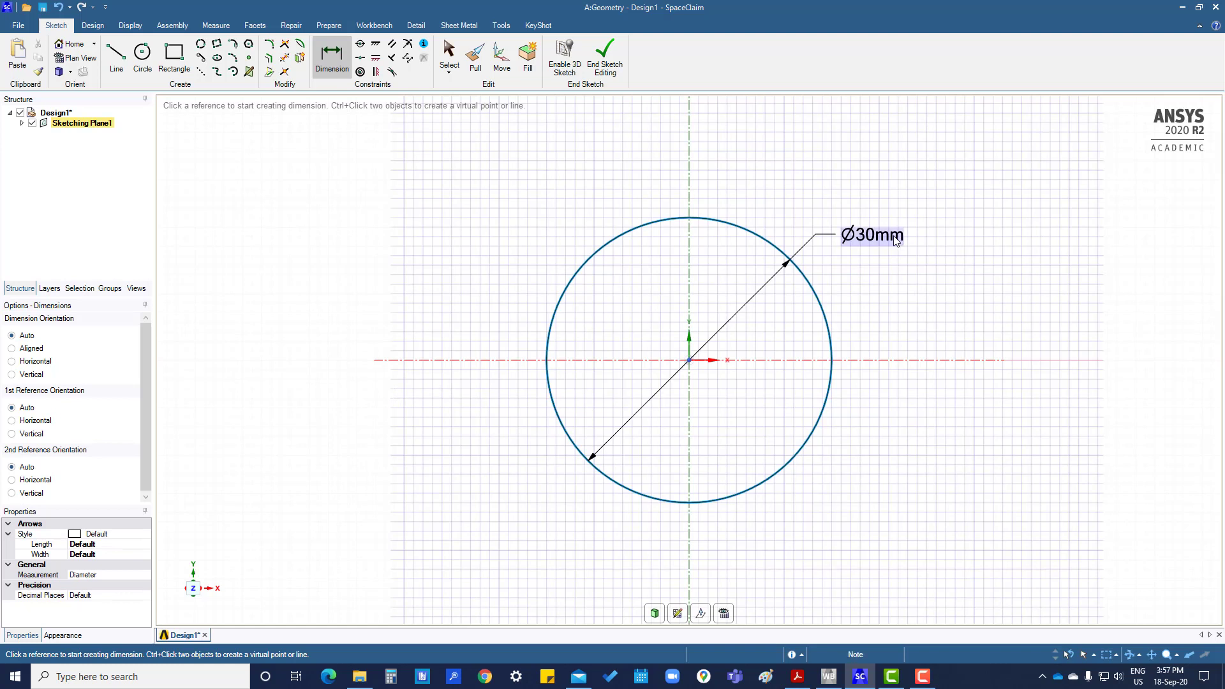
drag(904, 241, 928, 294)
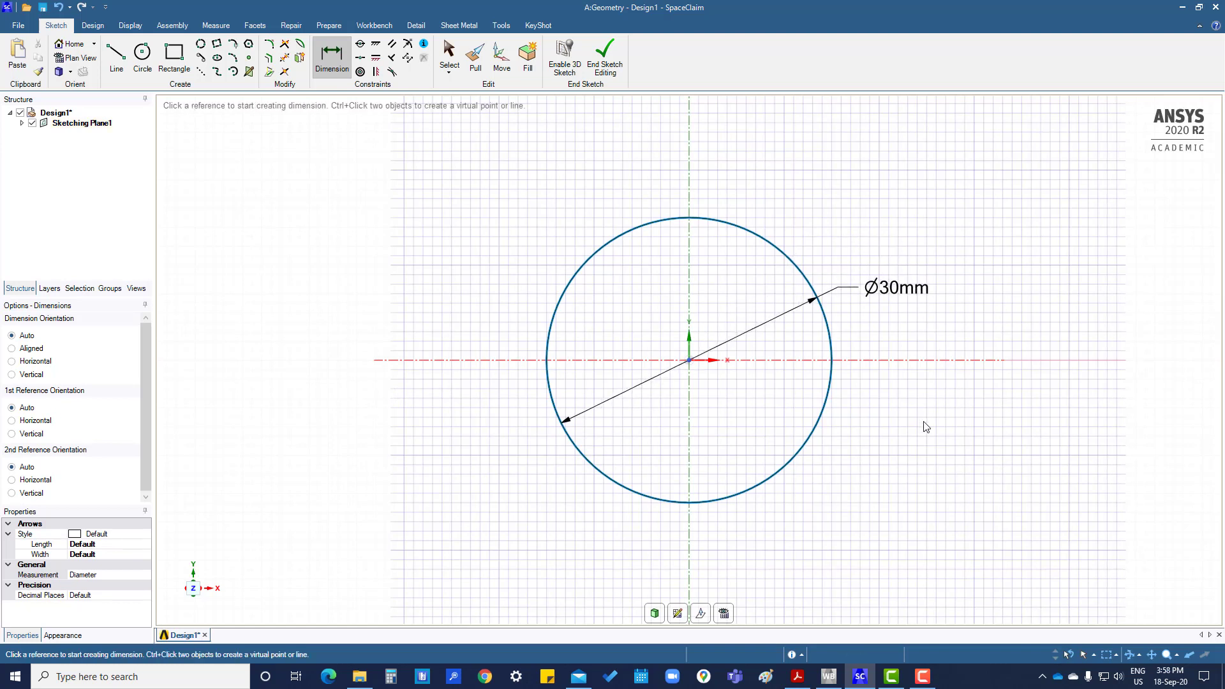
key(Escape)
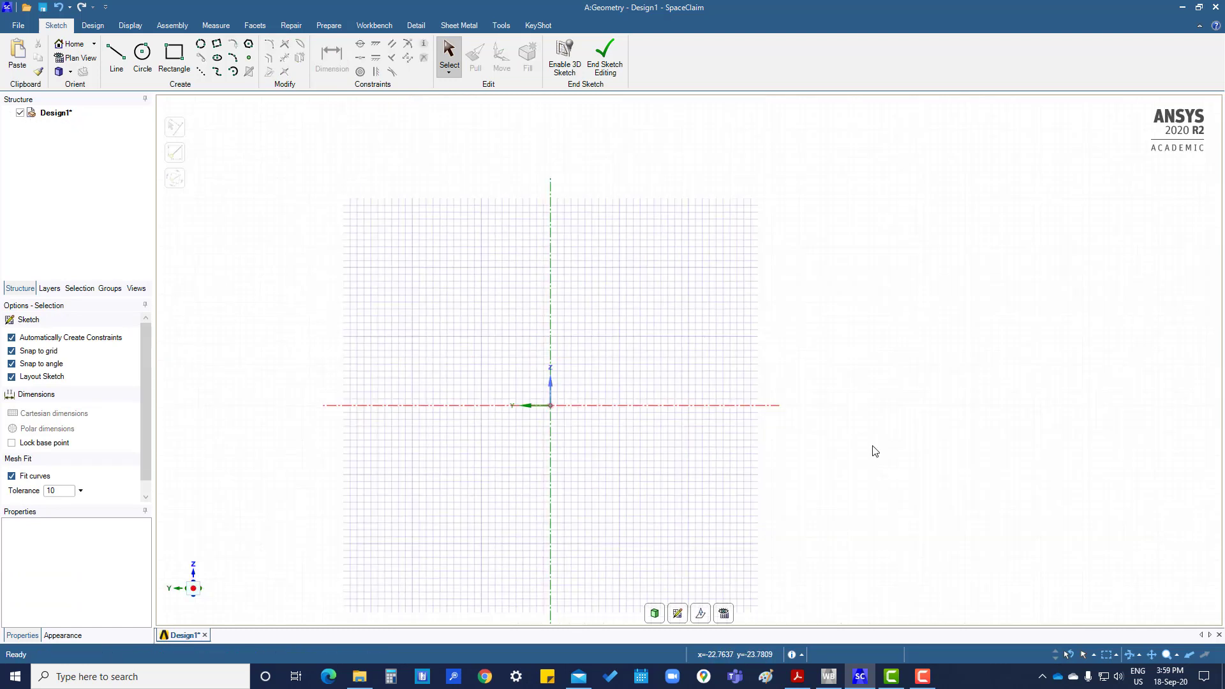
- With Layout Sketch turned off, sketch a rectangle from the origin, 40 mm along negative Y and 30 mm along positive Z
click(174, 57)
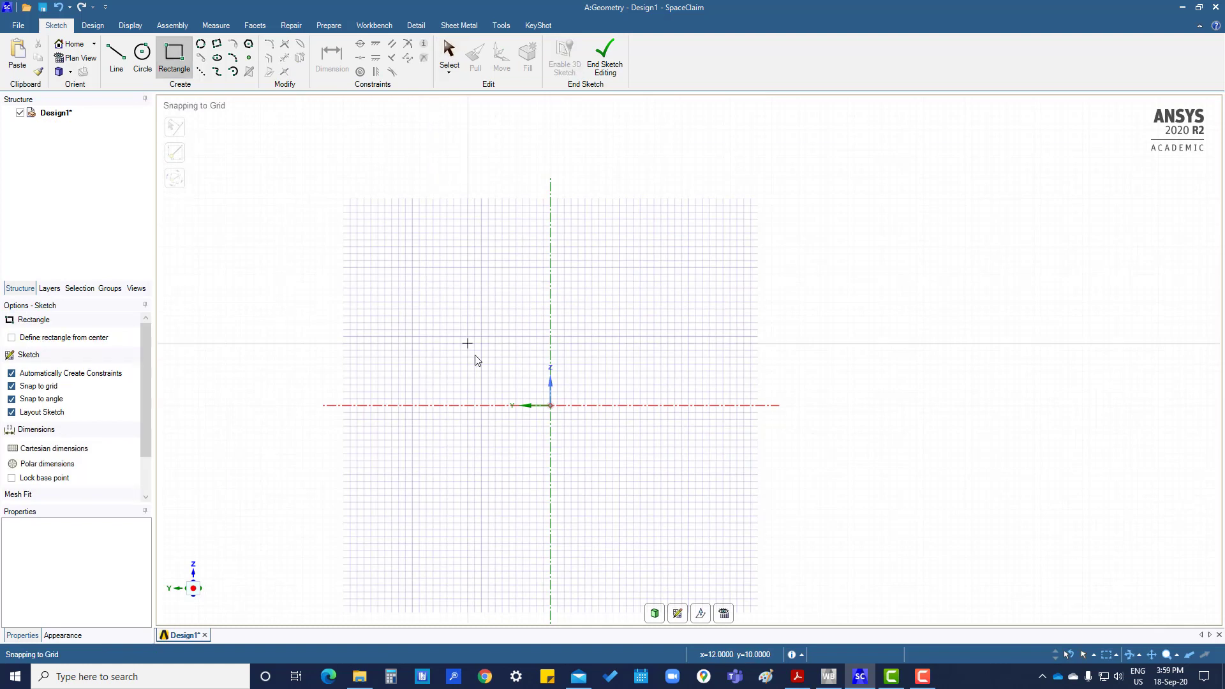
click(11, 412)
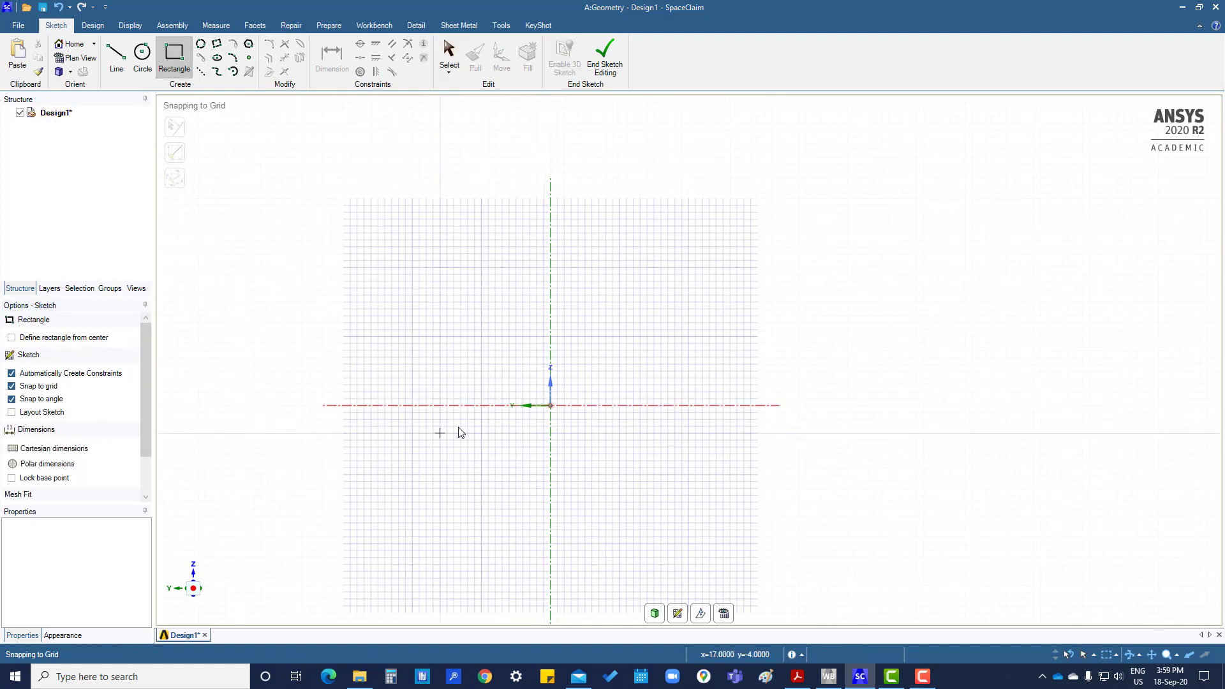
click(550, 406)
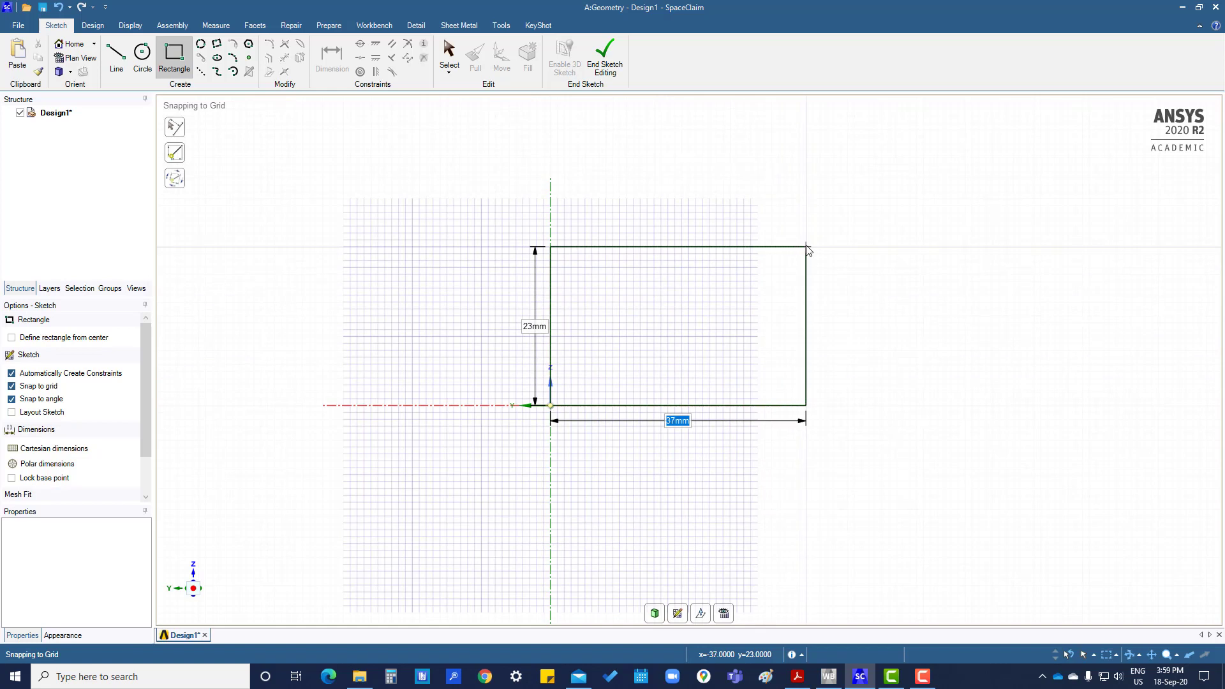
text(40)
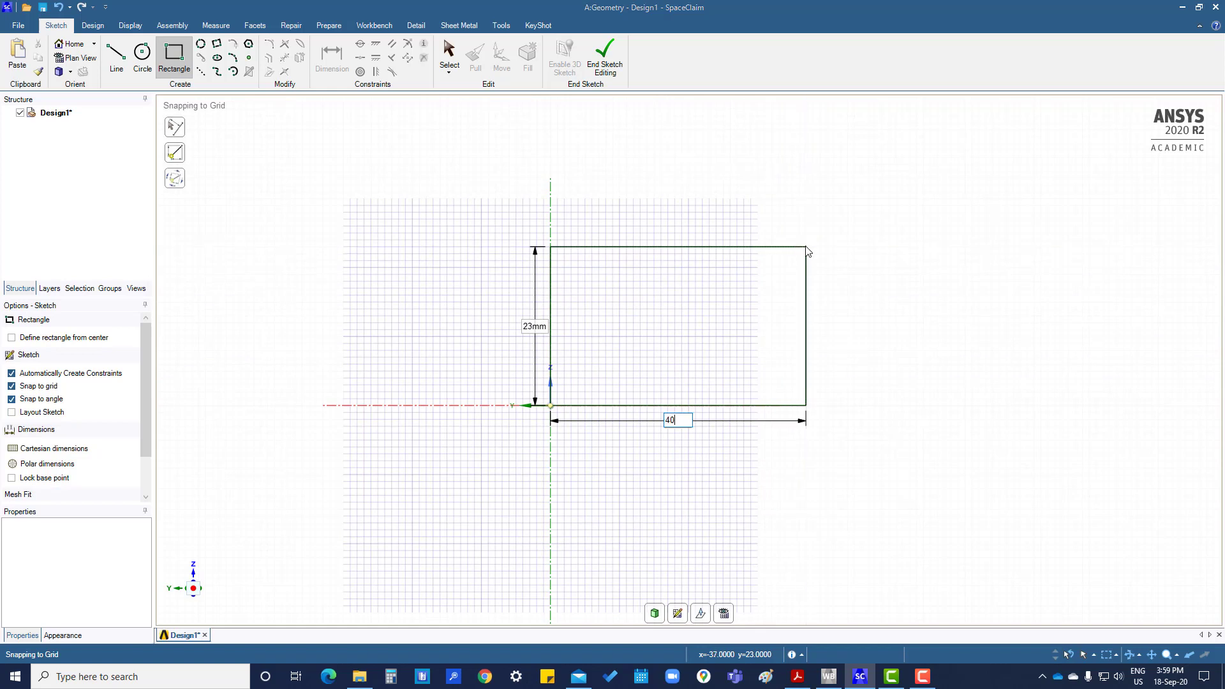
key(Tab)
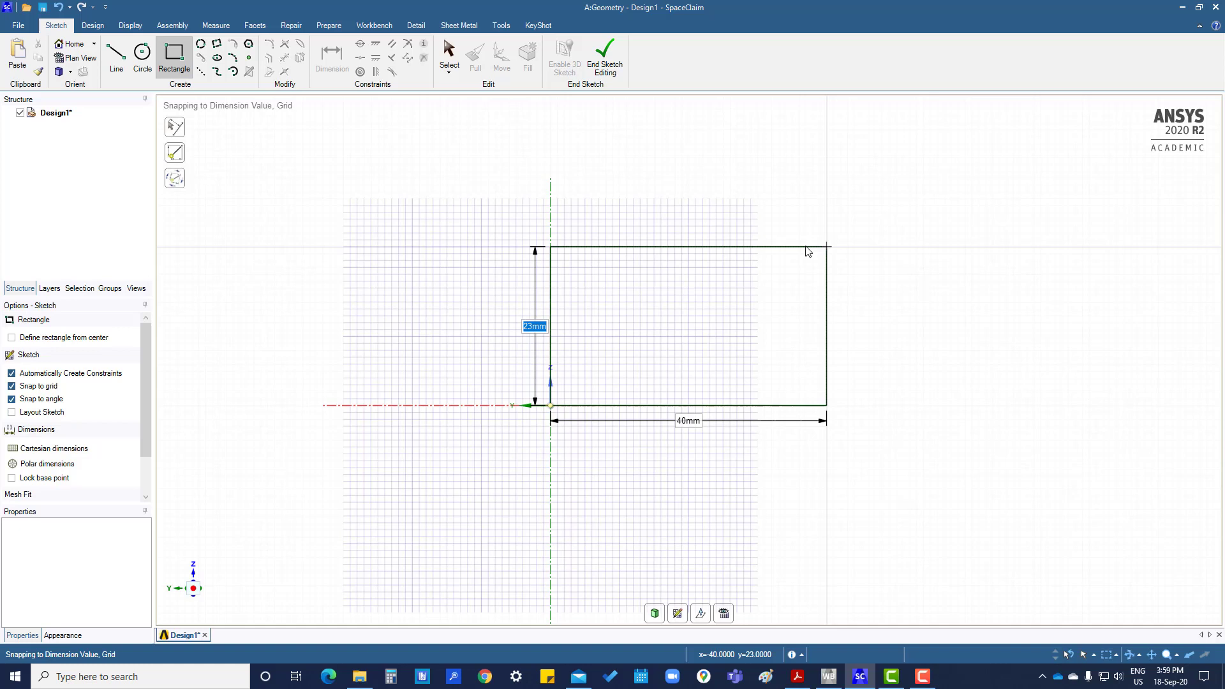
text(30)
key(Return)
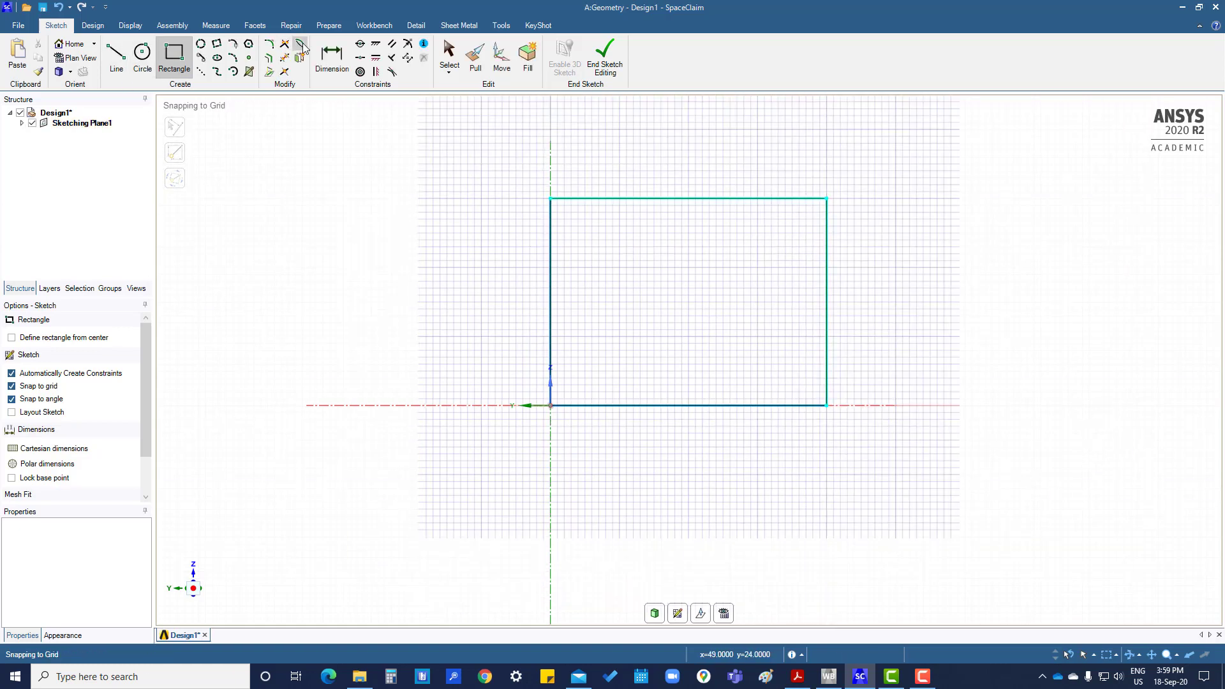
- Dimension the rectangle's width above its upper edge and its height outside the edge farthest from the origin
click(332, 56)
click(636, 199)
click(641, 171)
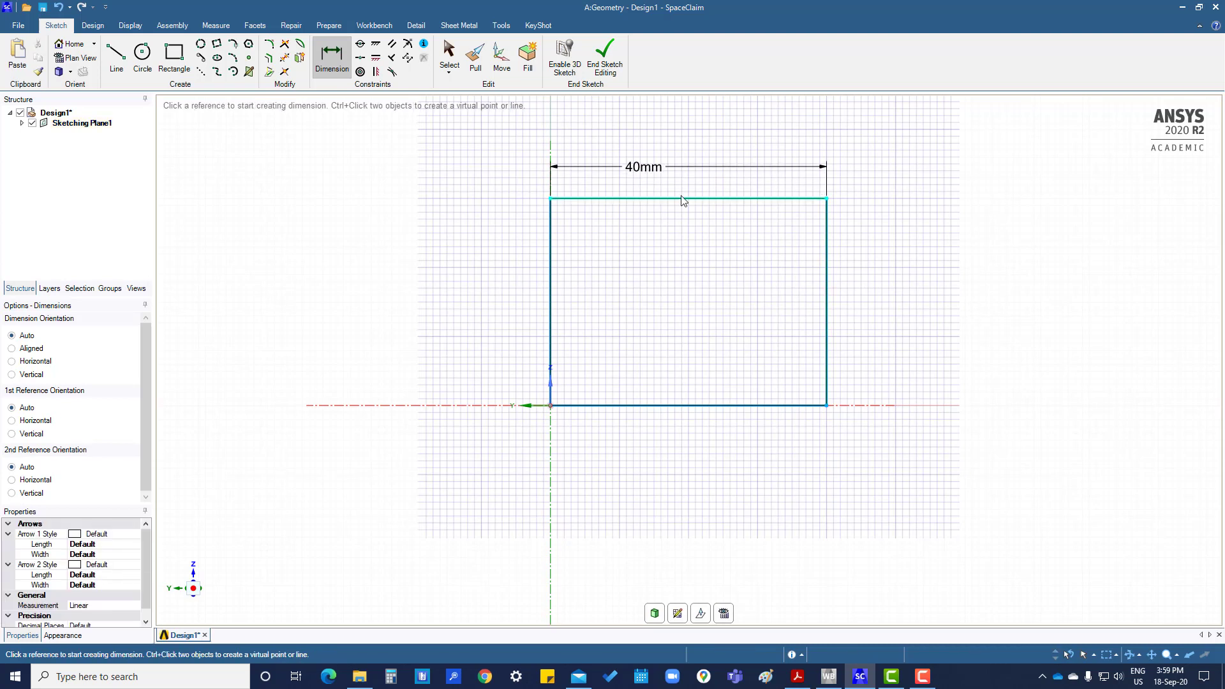
click(828, 275)
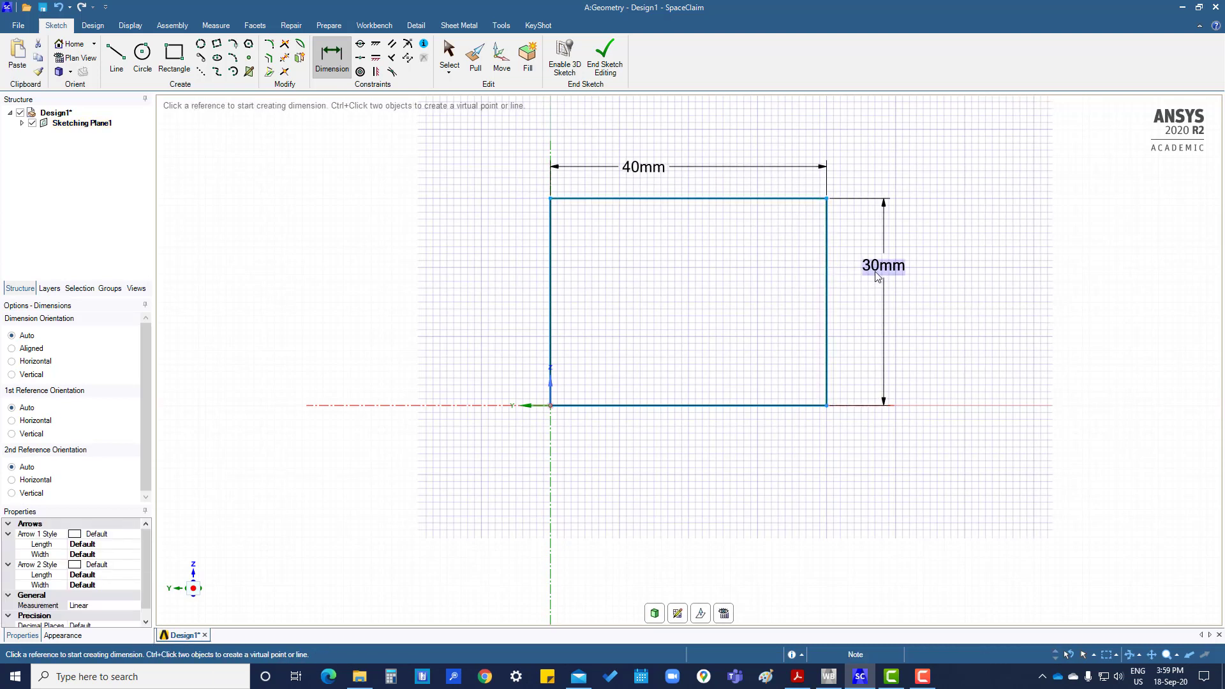
click(884, 265)
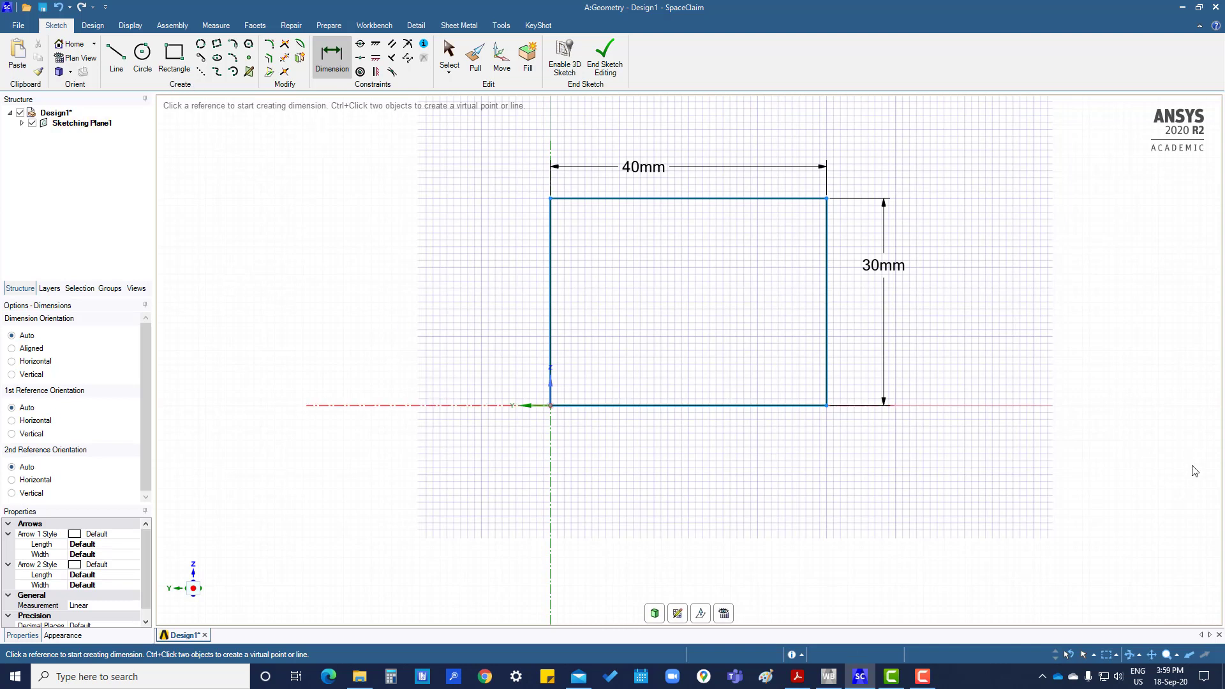
key(Escape)
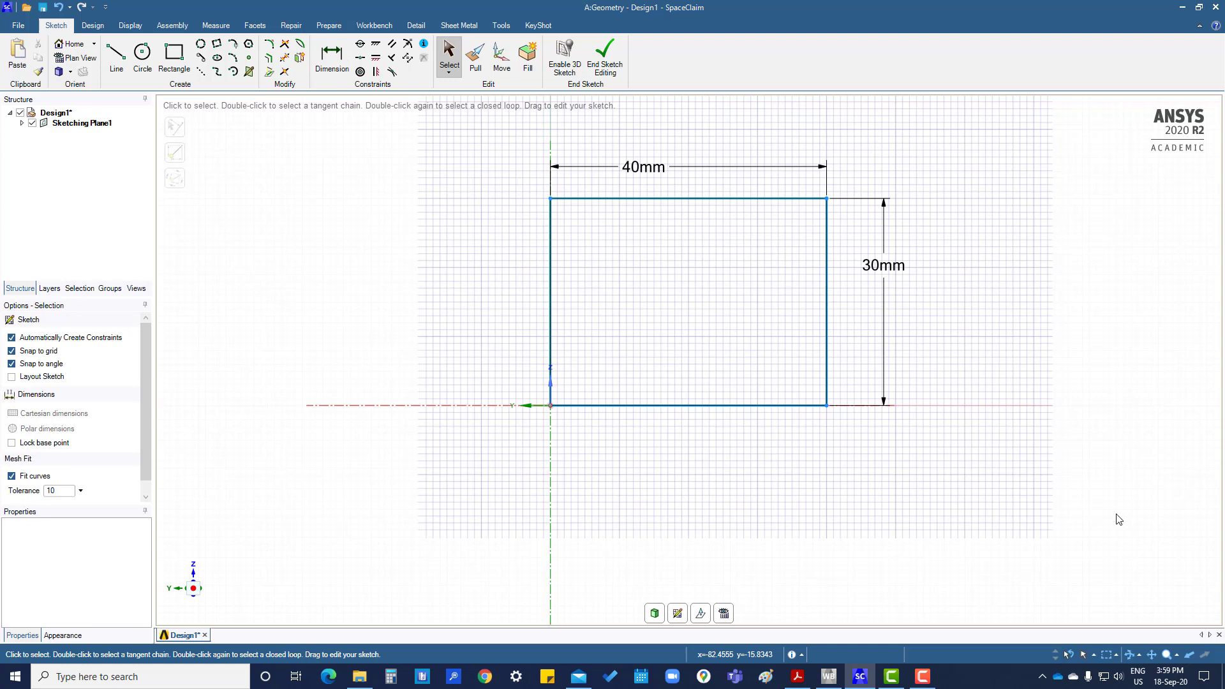
- Delete the entire rectangle along with its dimensions
key(ctrl+a)
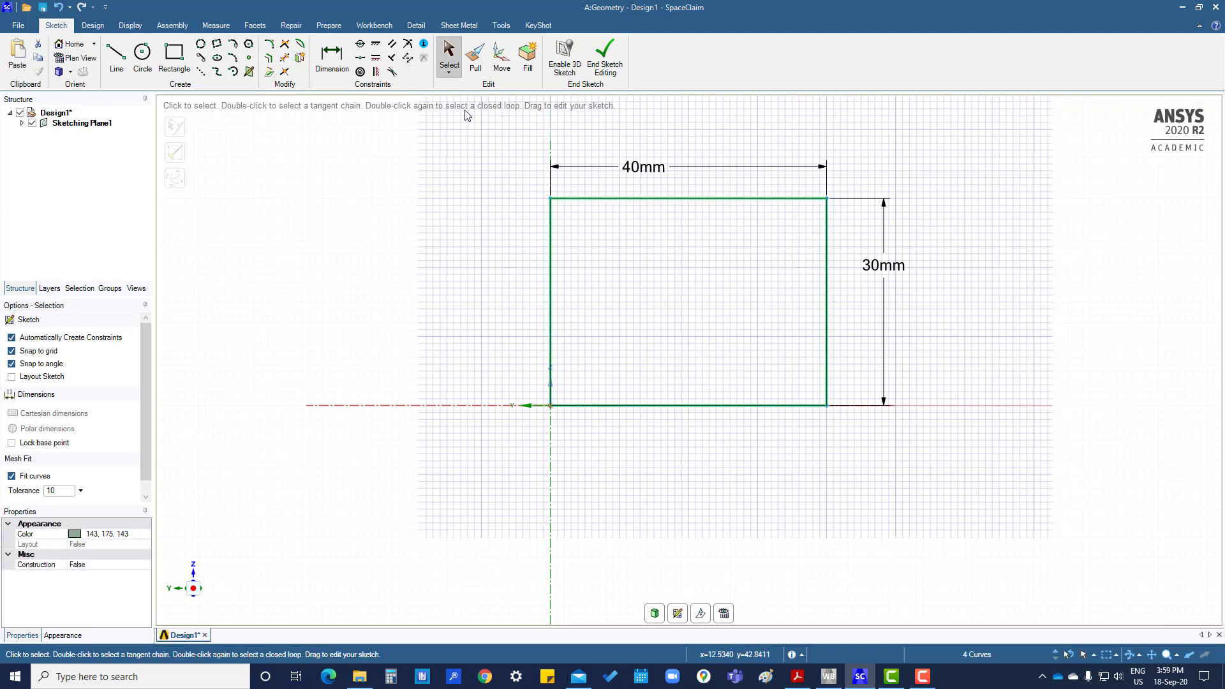
key(Delete)
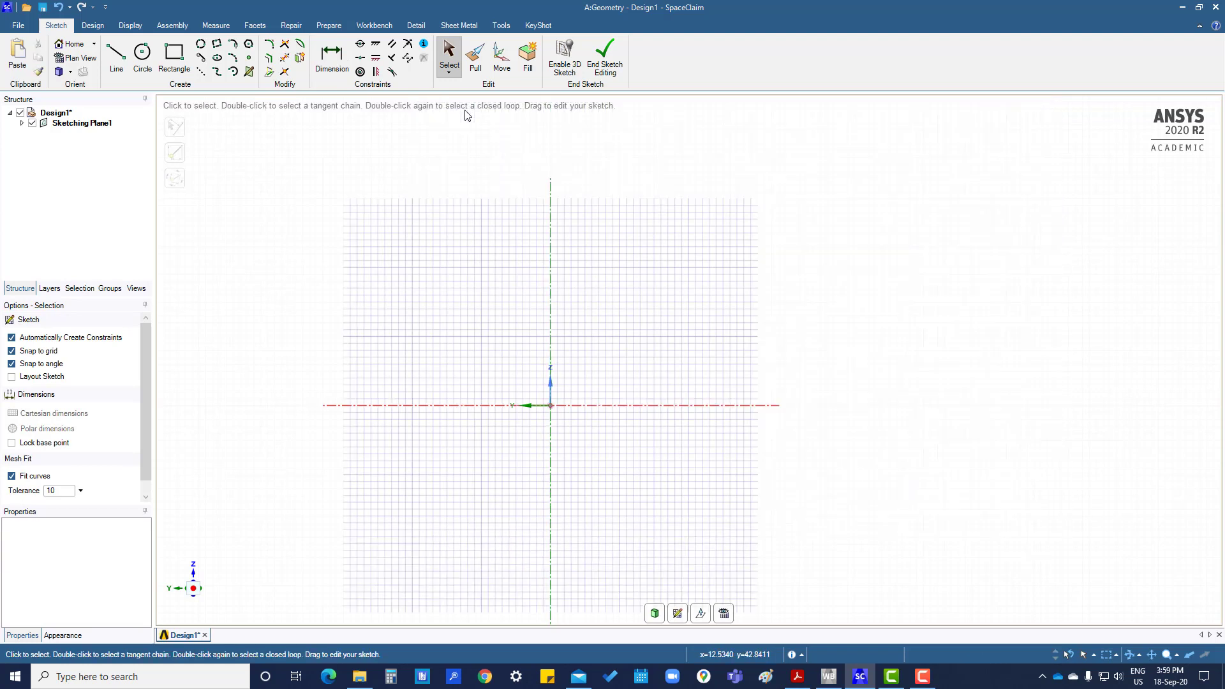
- Sketch a three-point circle passing through the origin, and delete it
click(202, 45)
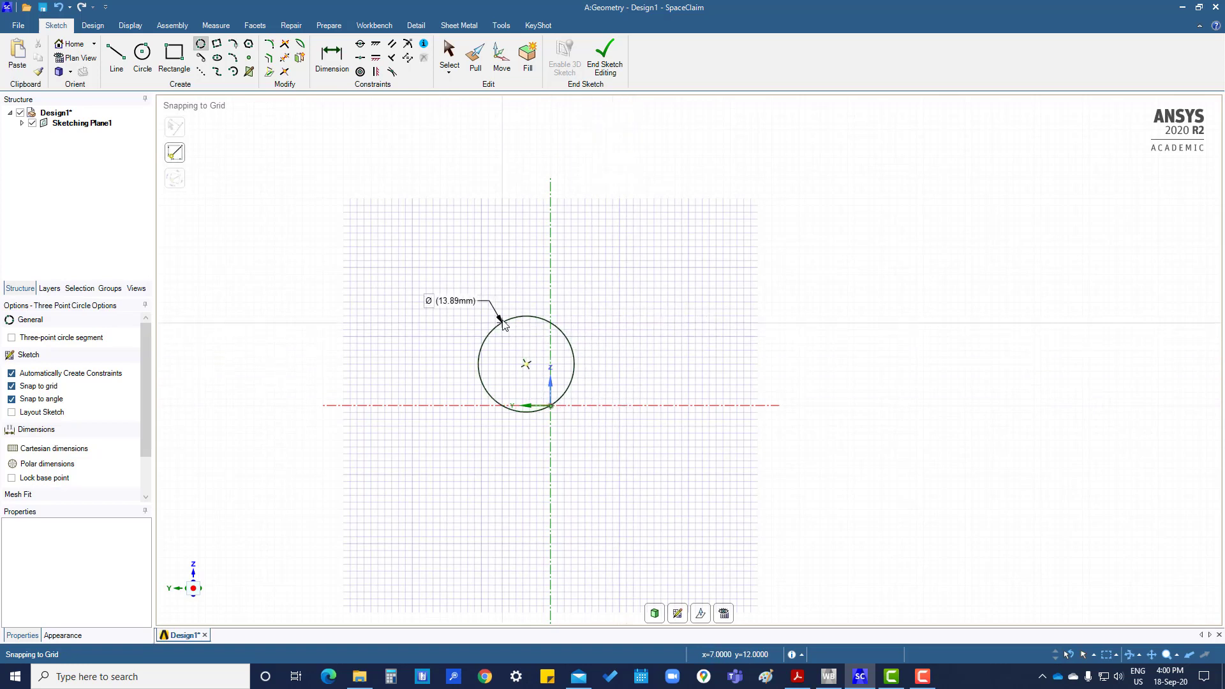
click(504, 323)
click(496, 427)
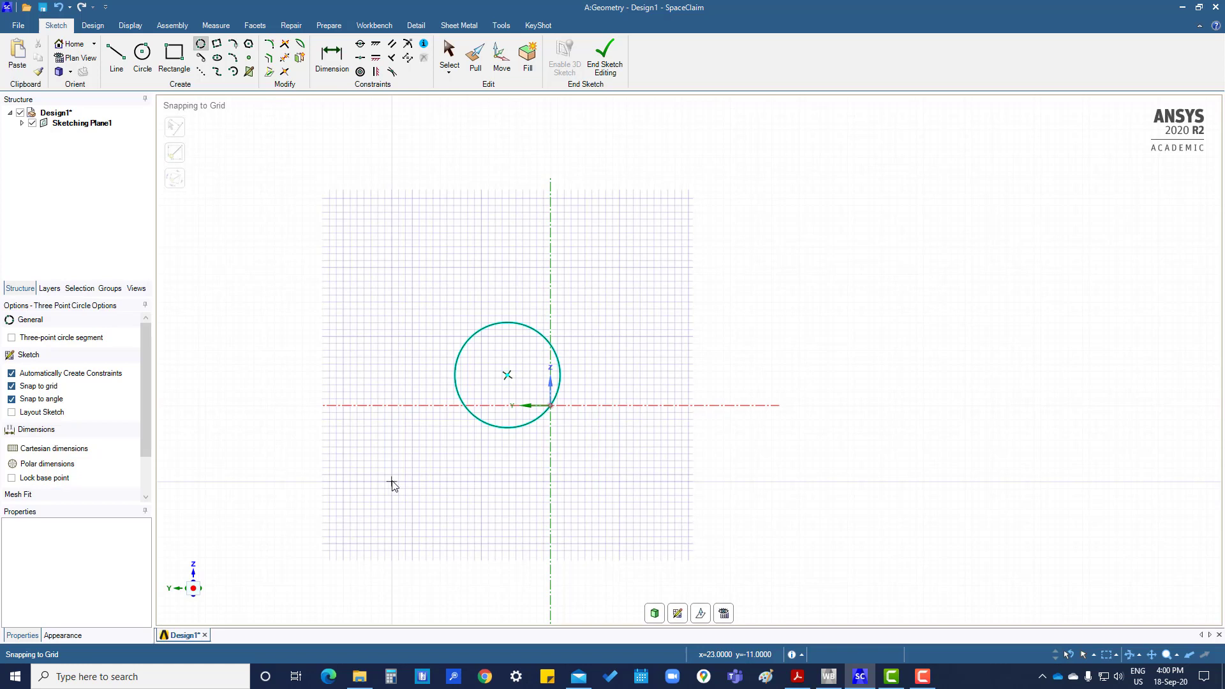
key(s)
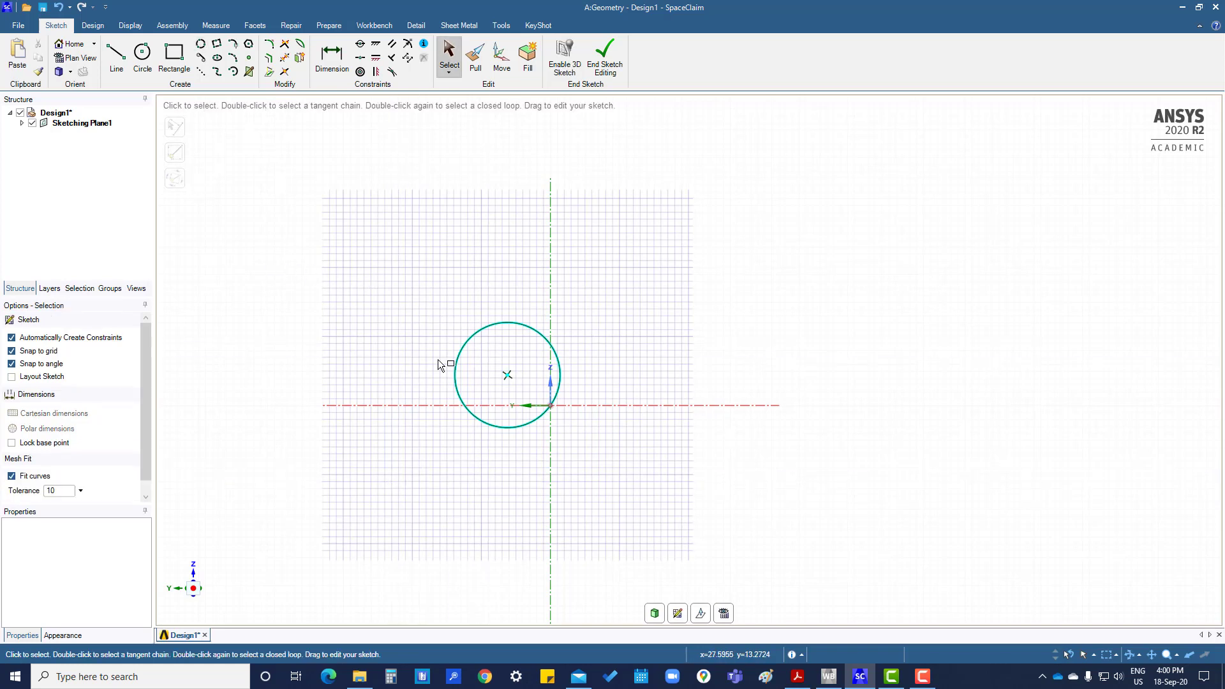
click(455, 375)
key(Delete)
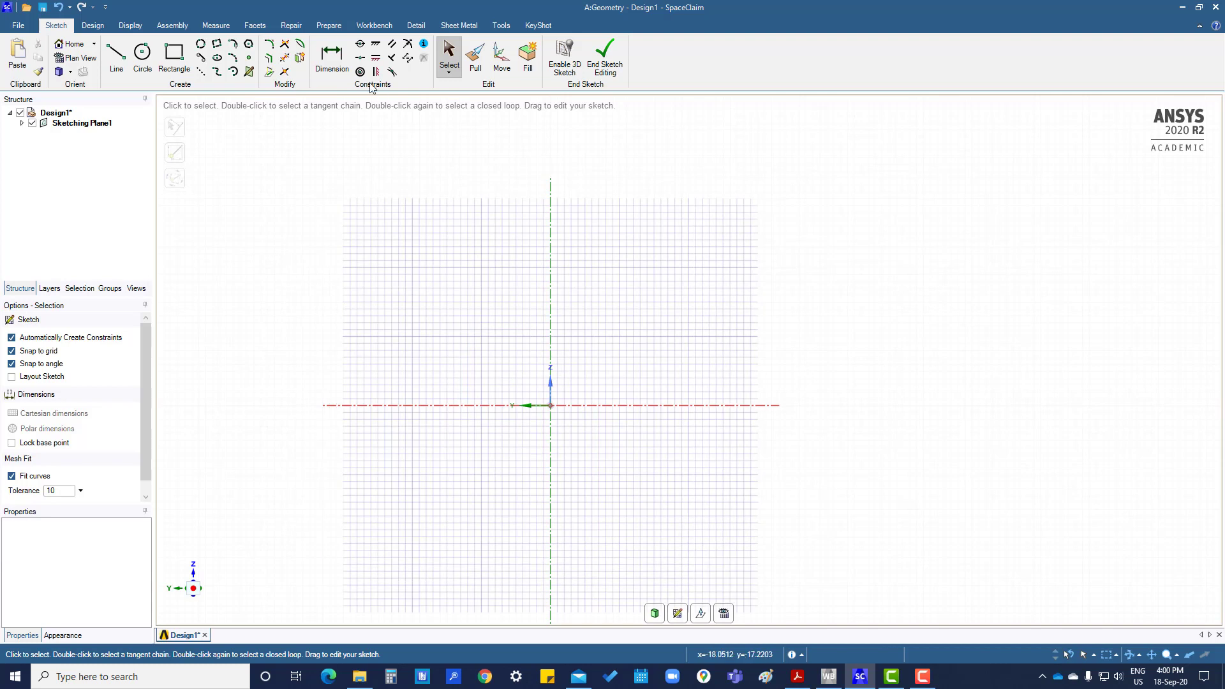
- Place three sketch points on the negative-Y, positive-Z side of the origin, including Y -11, Z 4 mm and Y -22, Z 10 mm
click(249, 62)
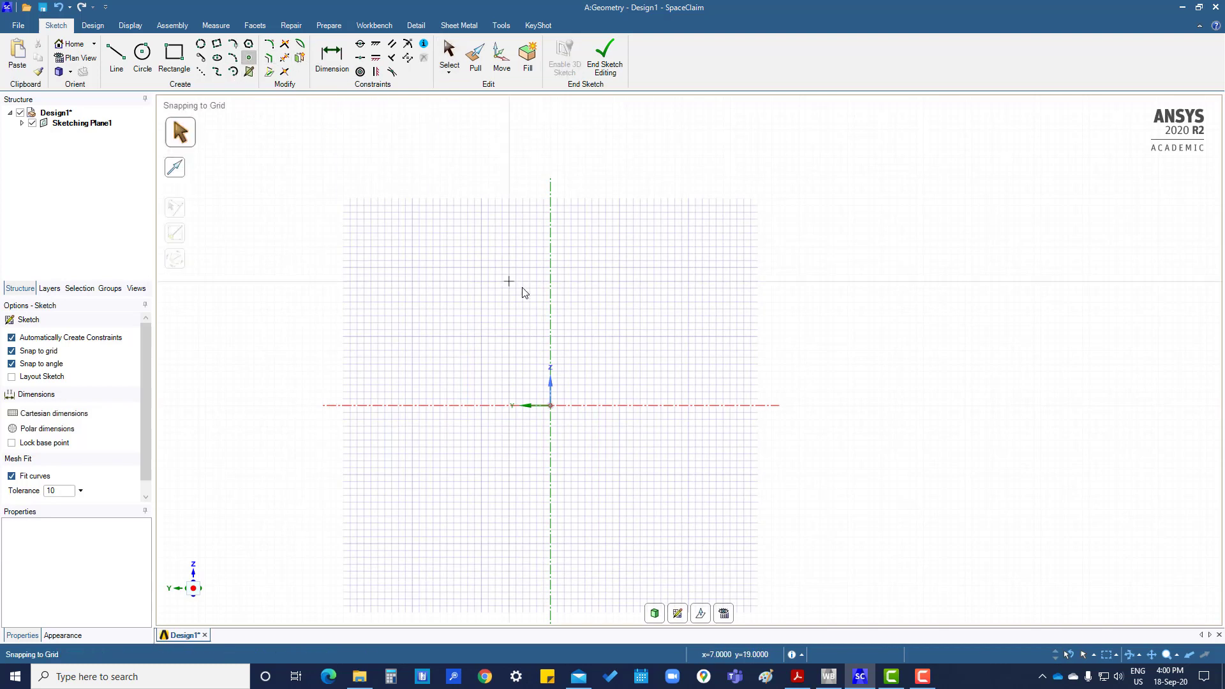
click(598, 302)
click(626, 378)
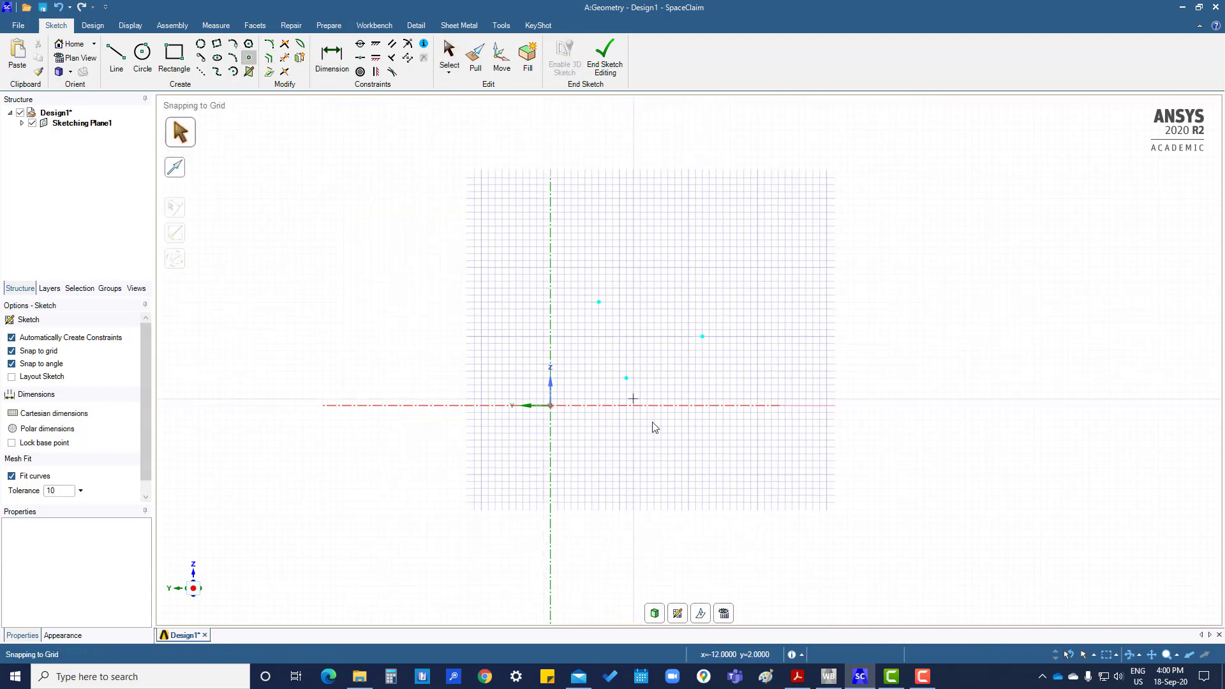
key(Escape)
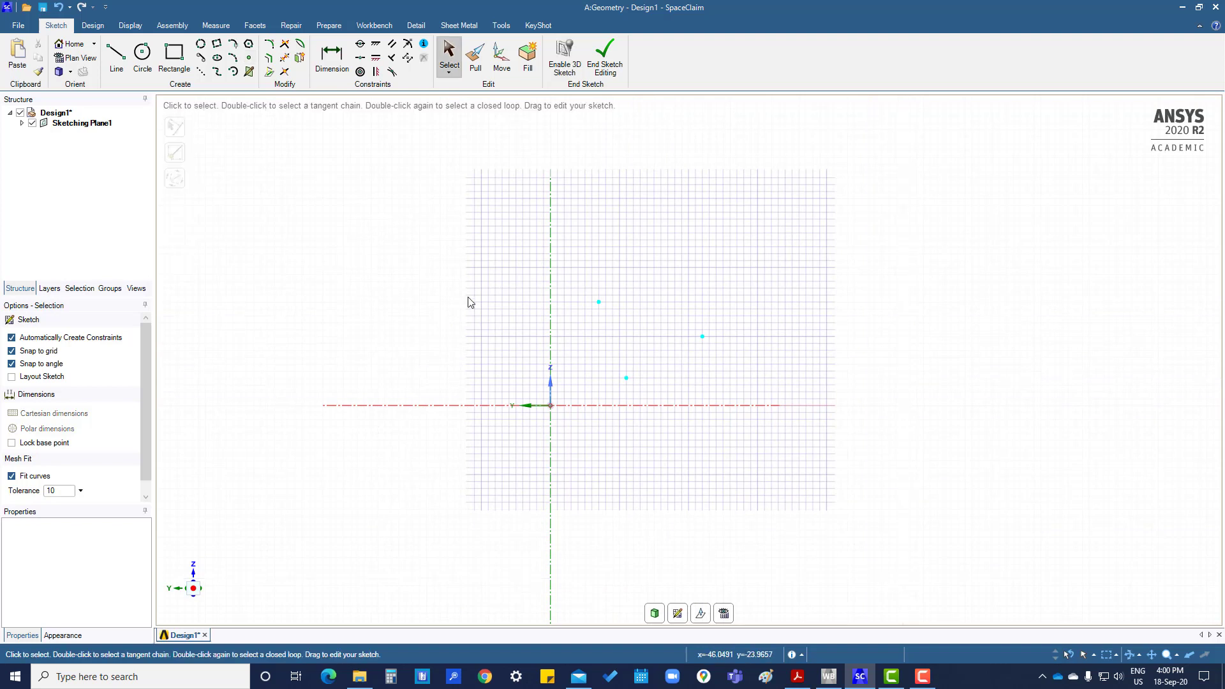
- Dimension the lowest sketch point's distances from the horizontal Y axis and the vertical Z axis
click(332, 54)
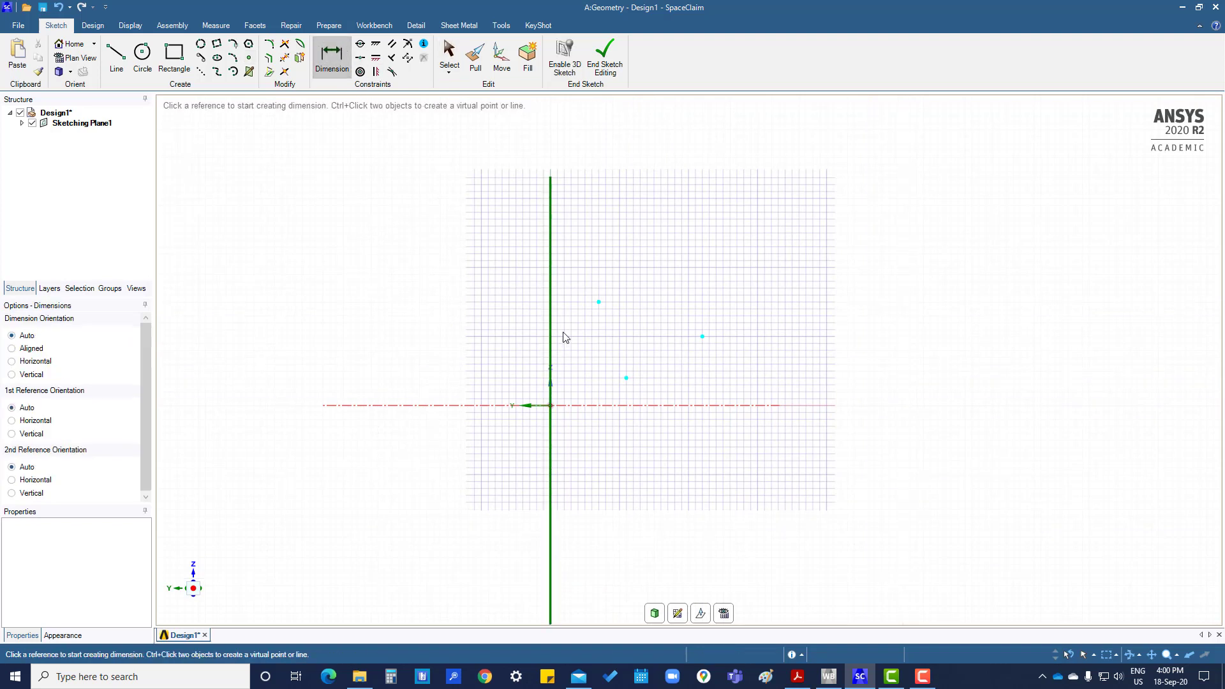
click(626, 378)
click(631, 406)
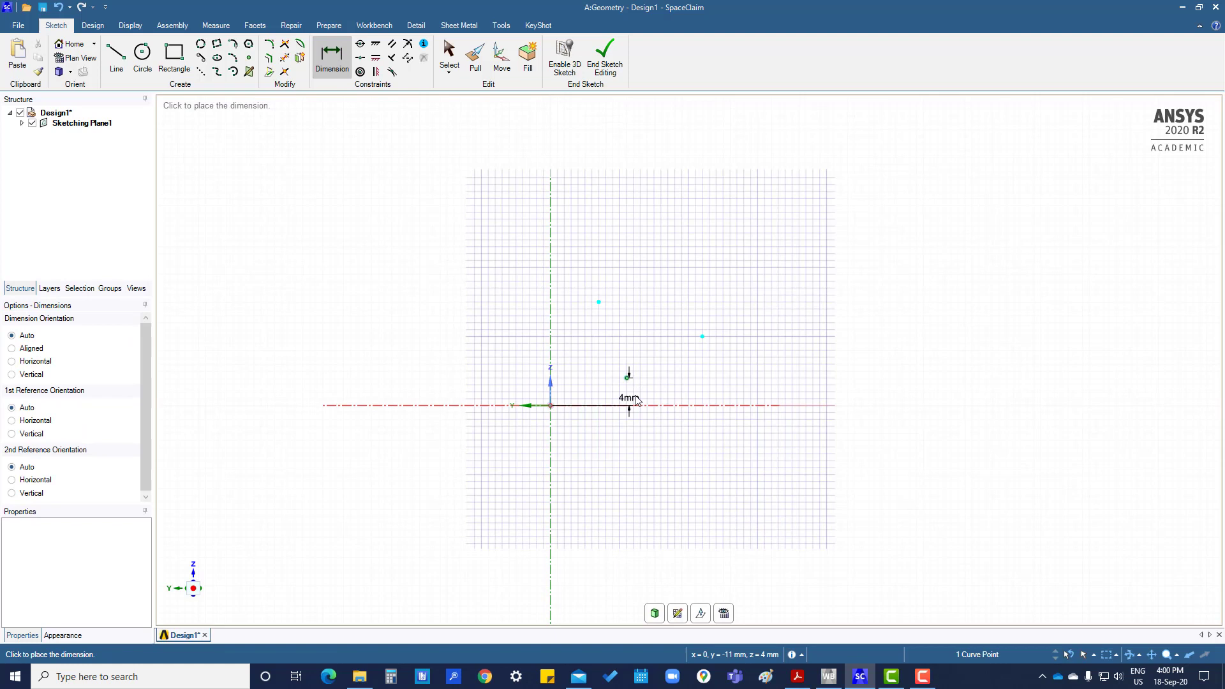
click(629, 386)
click(626, 379)
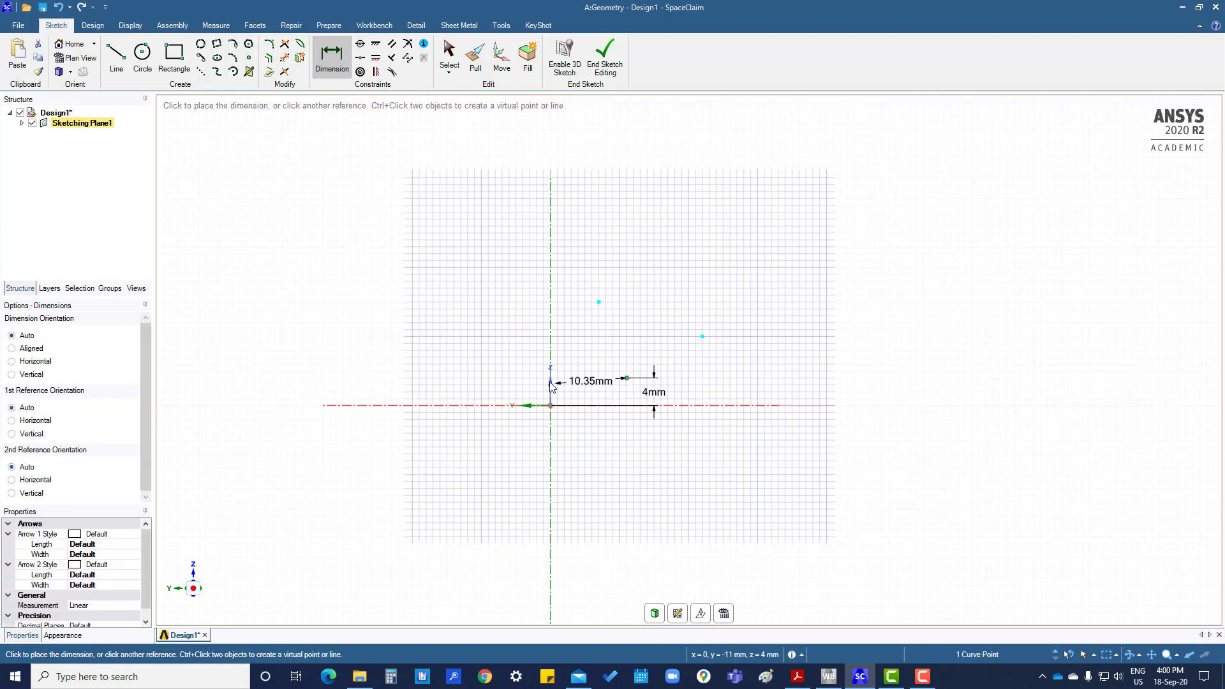
click(552, 397)
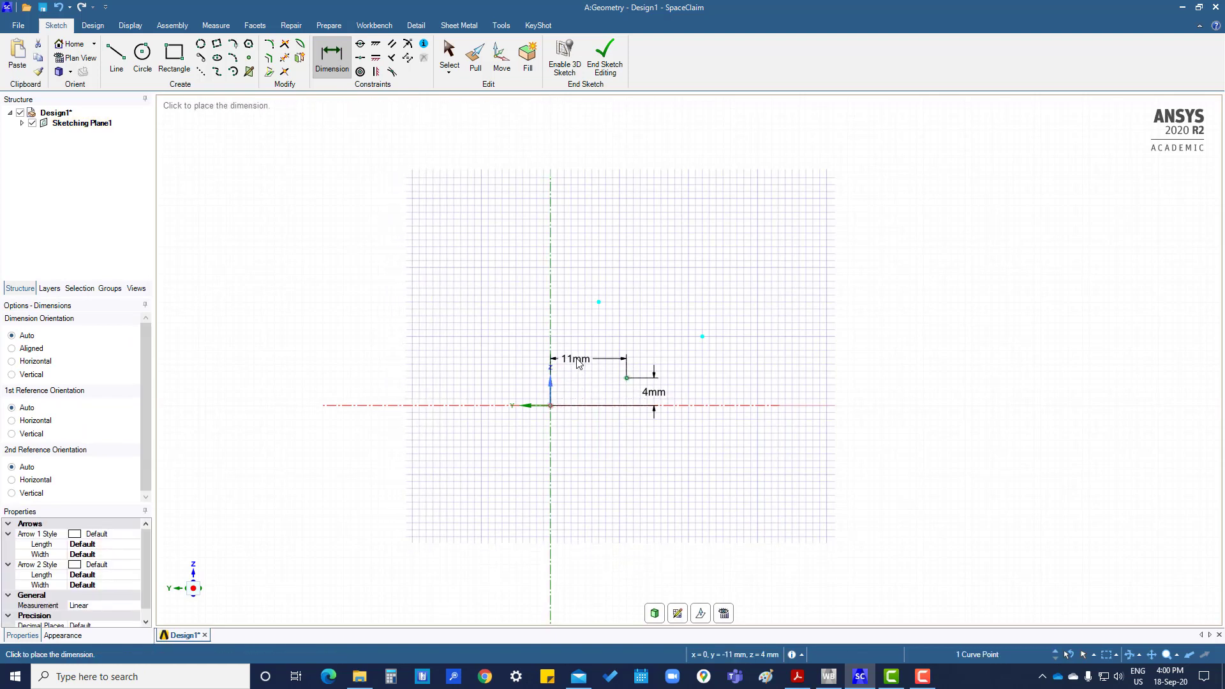
click(582, 369)
- Dimension the distances of the sketch point at Y -22, Z 10 mm from the horizontal Y axis and the vertical Z axis
click(702, 337)
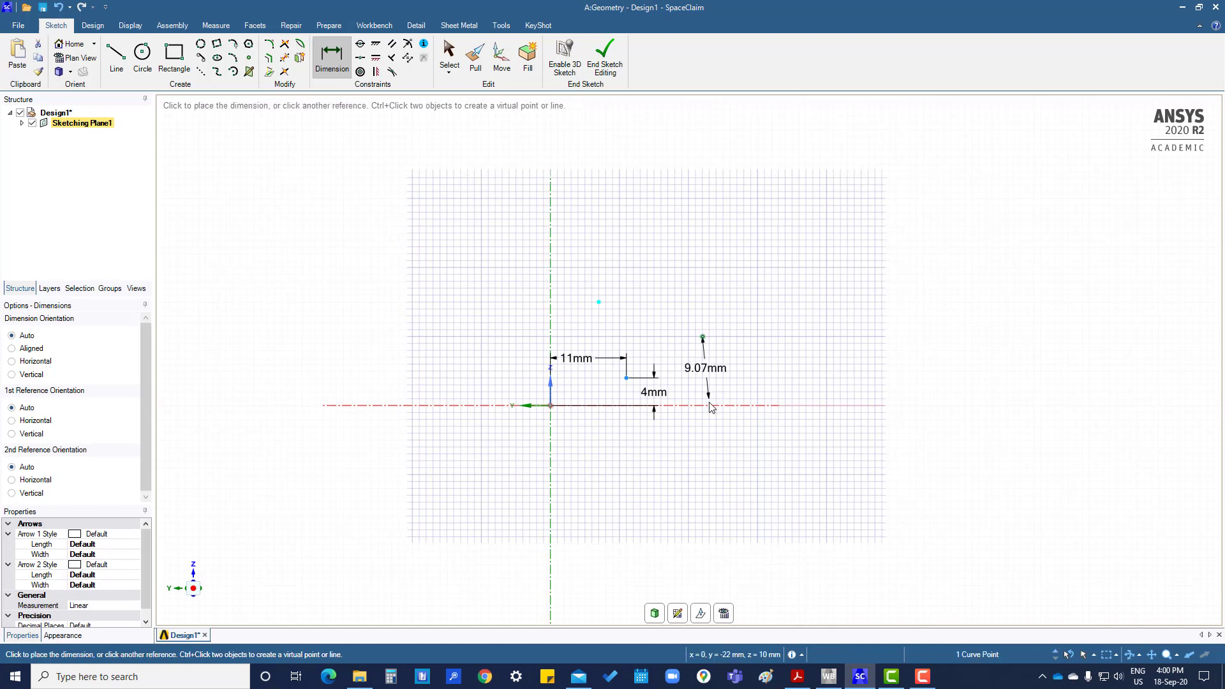
click(707, 406)
click(738, 389)
click(703, 336)
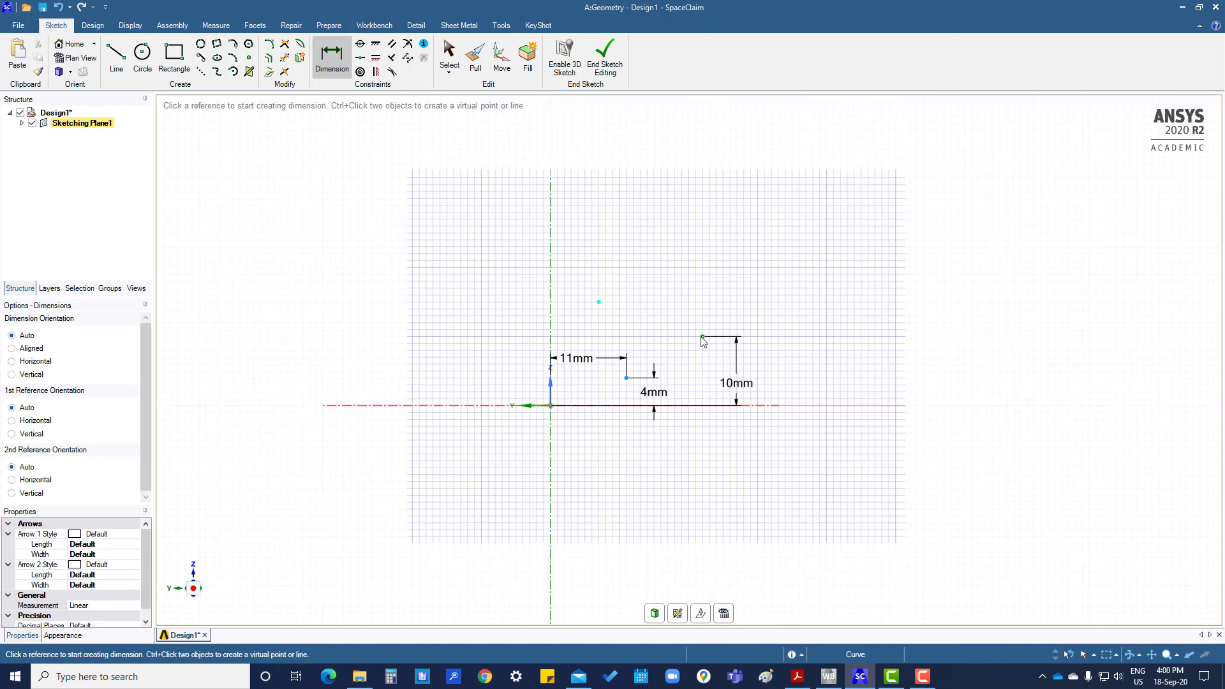
click(550, 338)
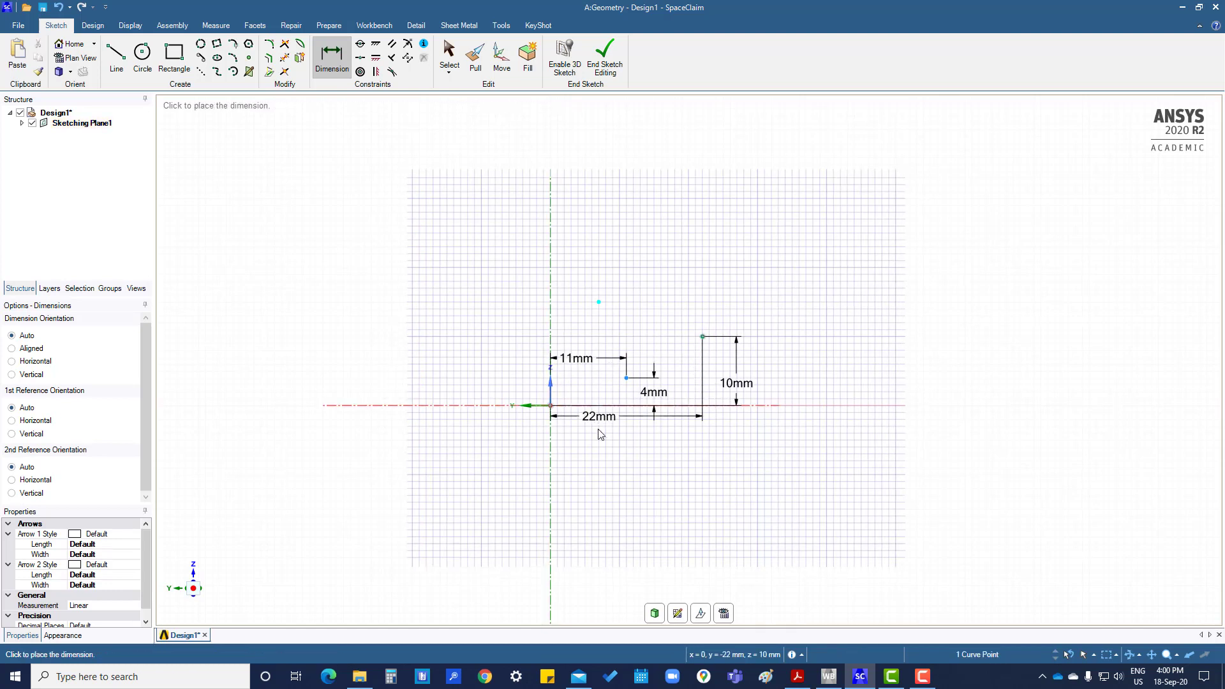
click(609, 457)
- Dimension the uppermost sketch point's distances from the vertical Z axis and the horizontal Y axis
click(598, 302)
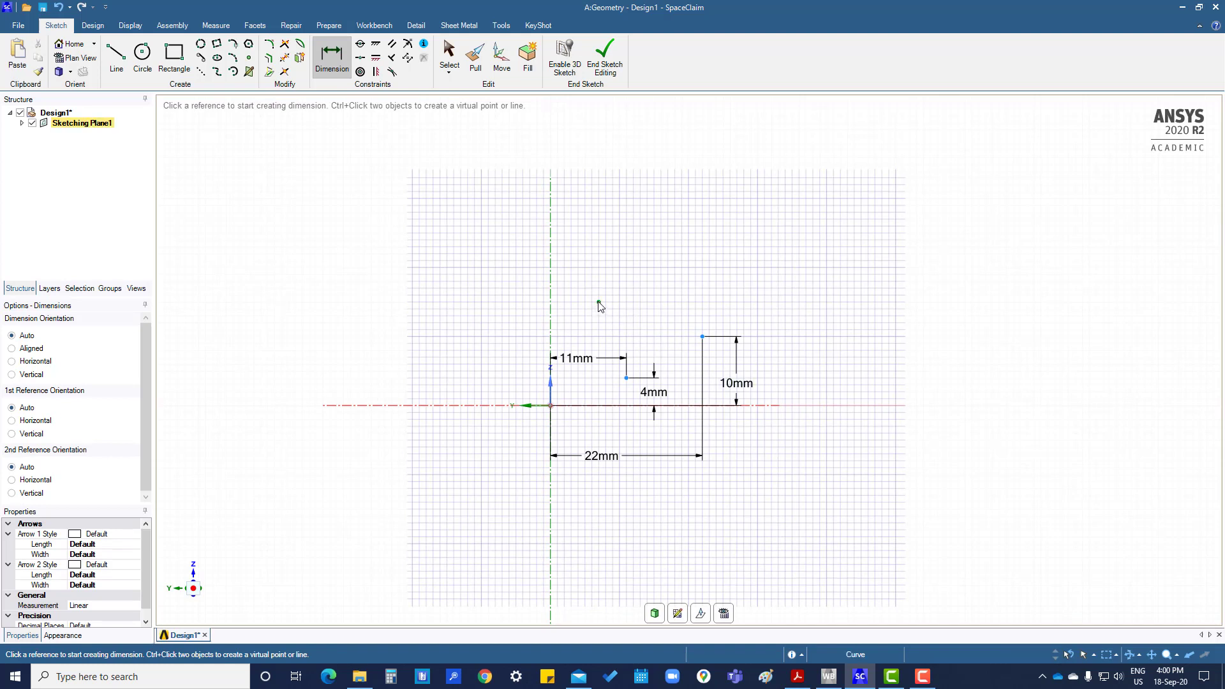
click(550, 290)
click(563, 281)
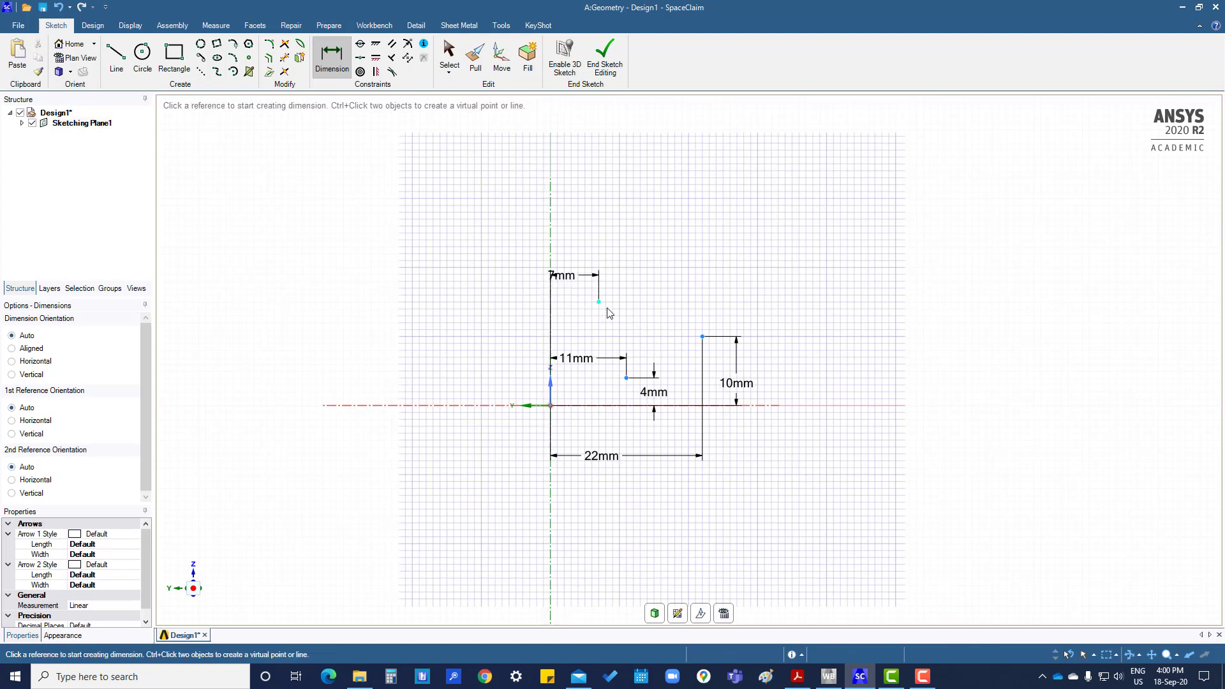
click(598, 302)
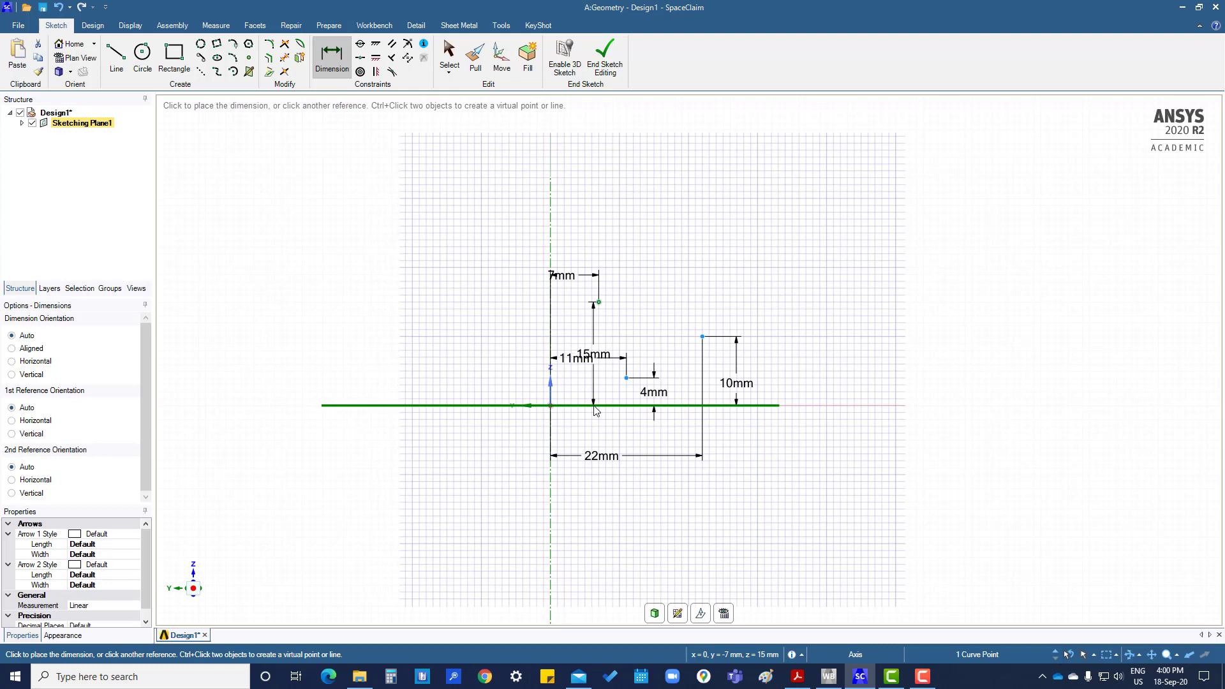
click(553, 405)
click(480, 397)
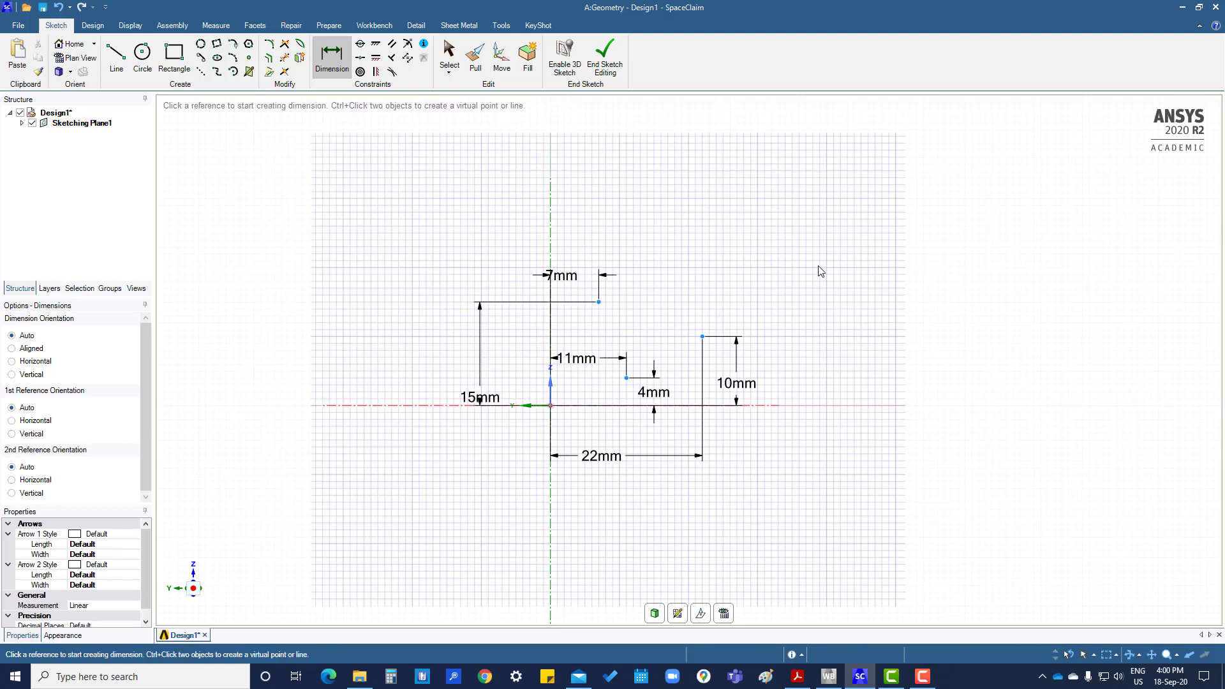
key(Escape)
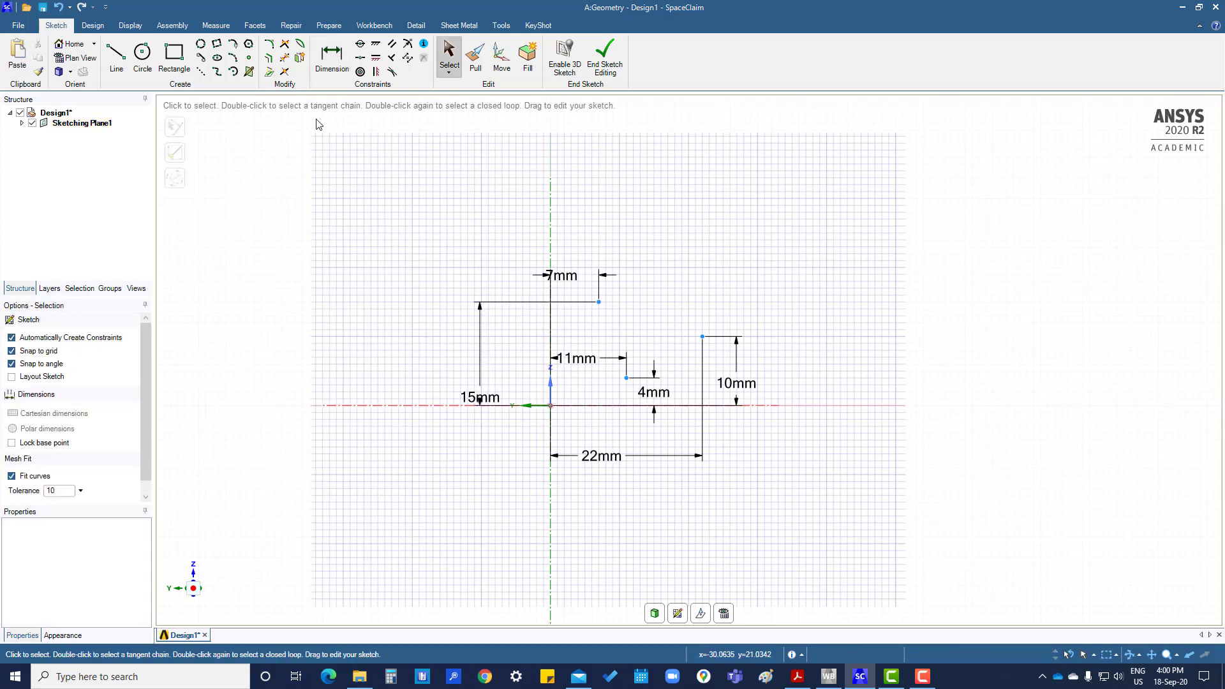
- Sketch a three-point circle about 16 mm in diameter through the three dimensioned points, try enlarging it, and undo the enlargement
click(201, 44)
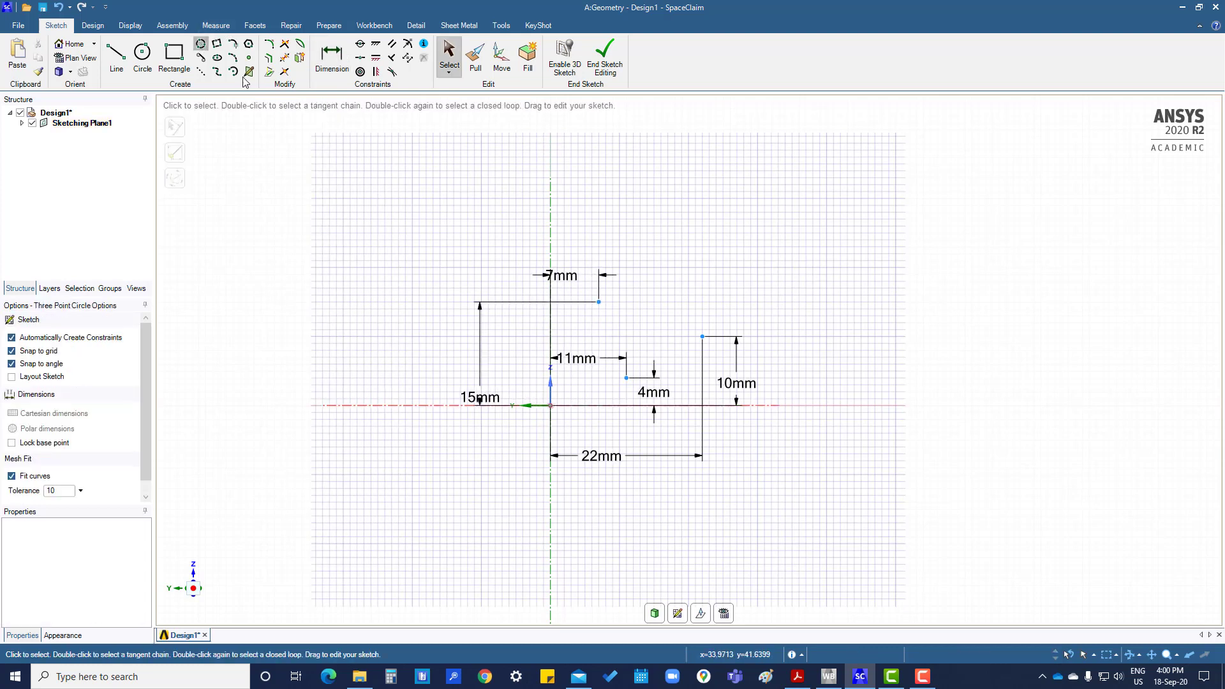
click(627, 380)
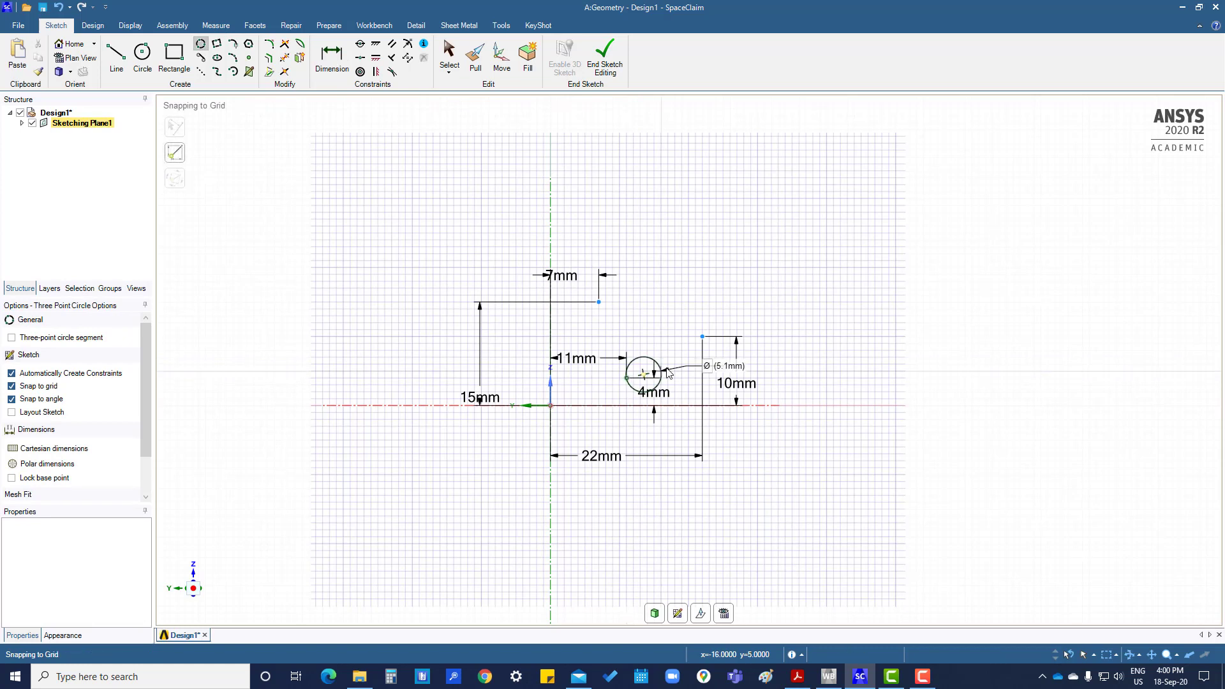
click(703, 337)
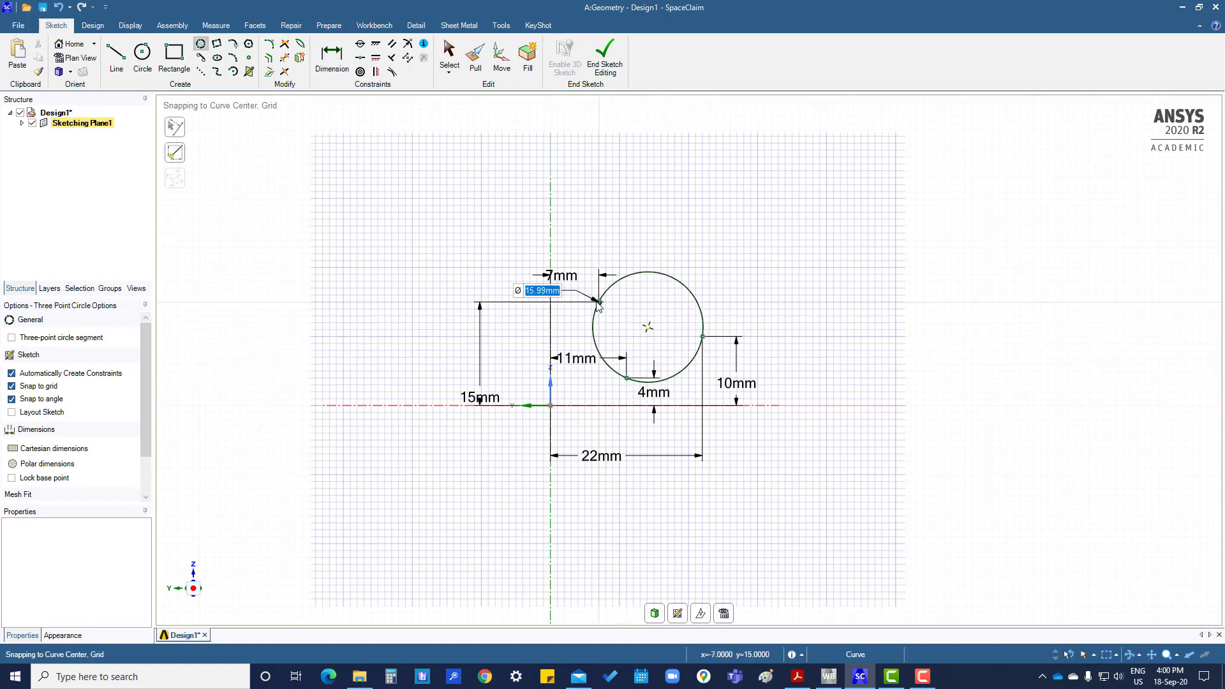
click(598, 301)
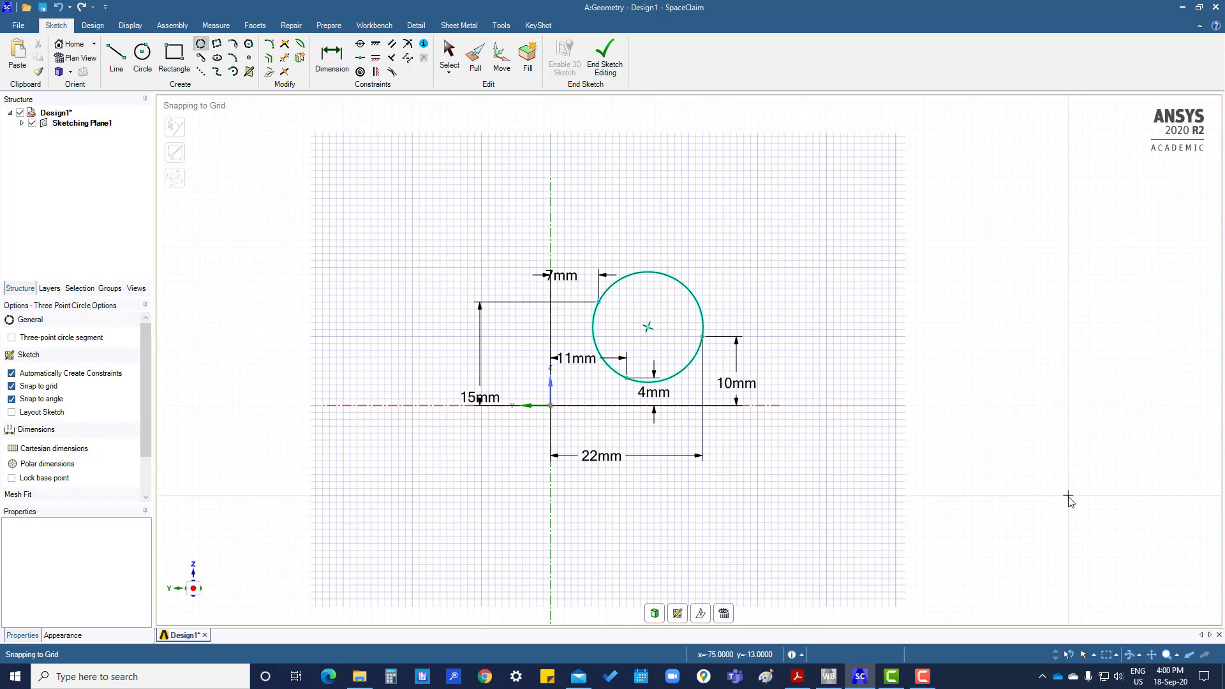
key(Escape)
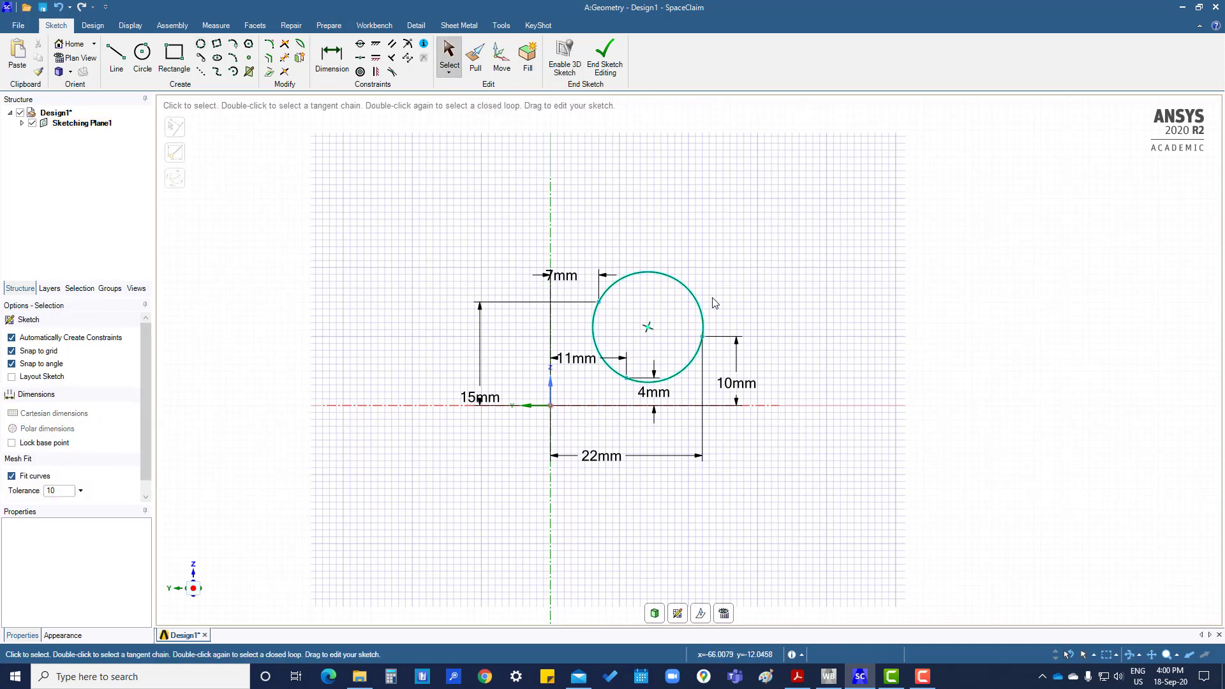
drag(692, 288, 708, 289)
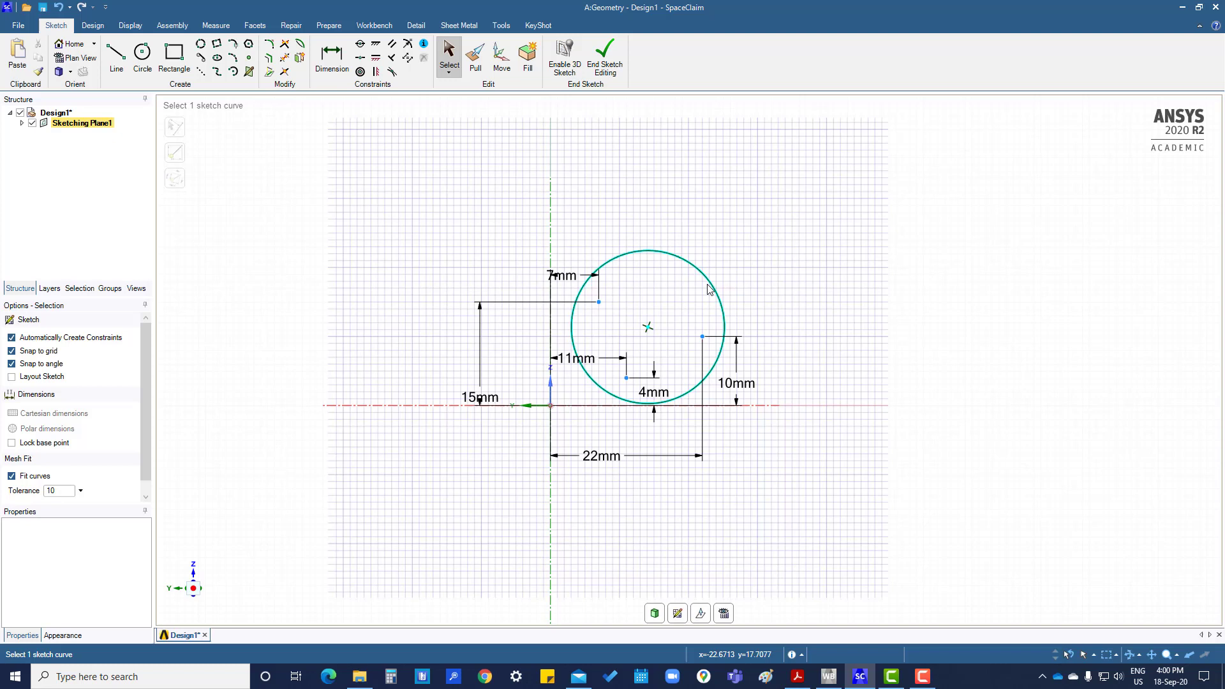
key(ctrl+z)
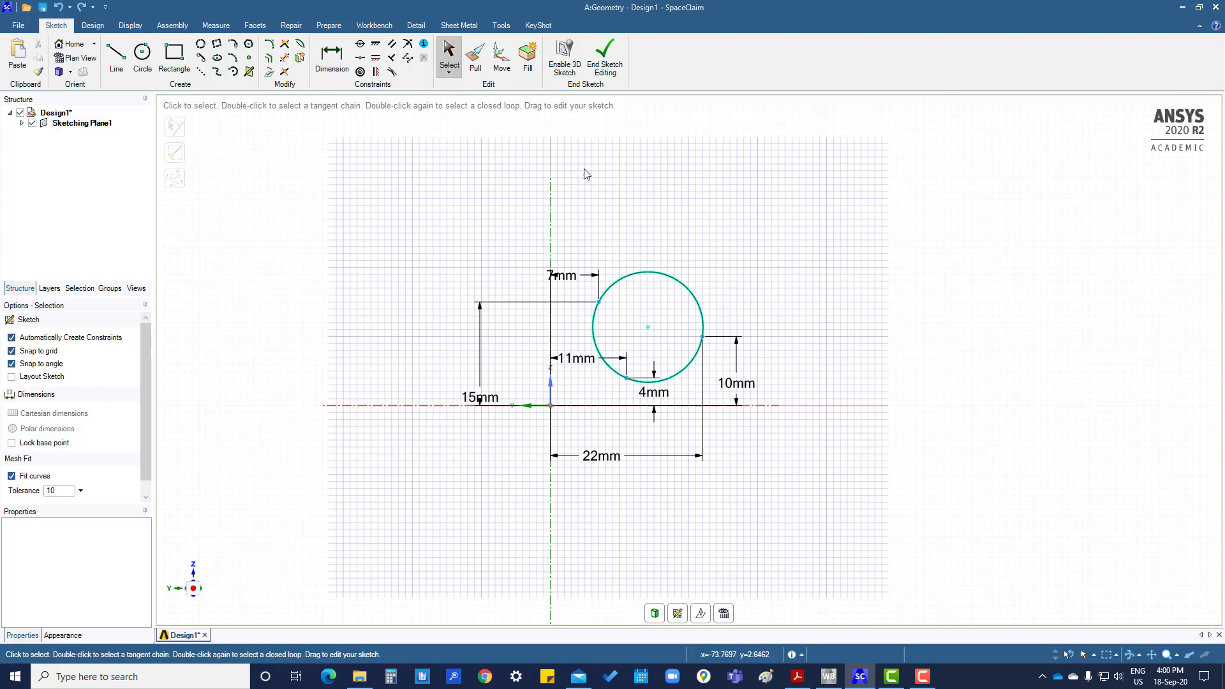
- Apply coincident constraints to tie the circle to the three dimensioned sketch points
click(647, 327)
click(361, 45)
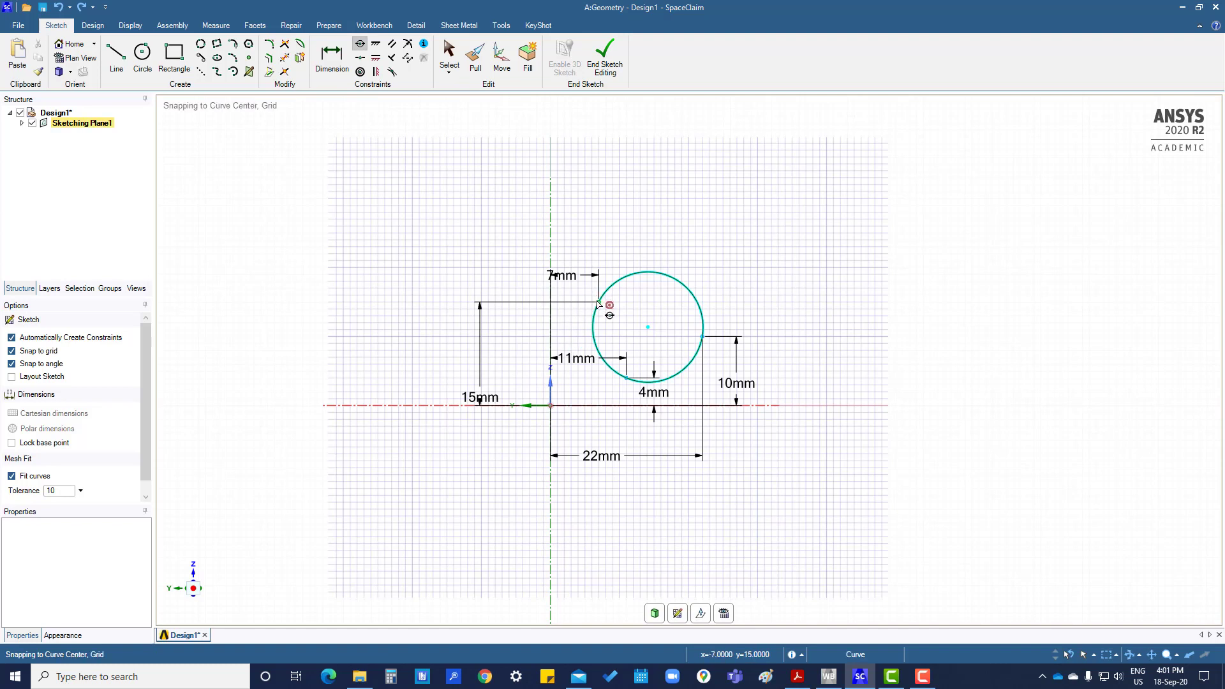
click(593, 326)
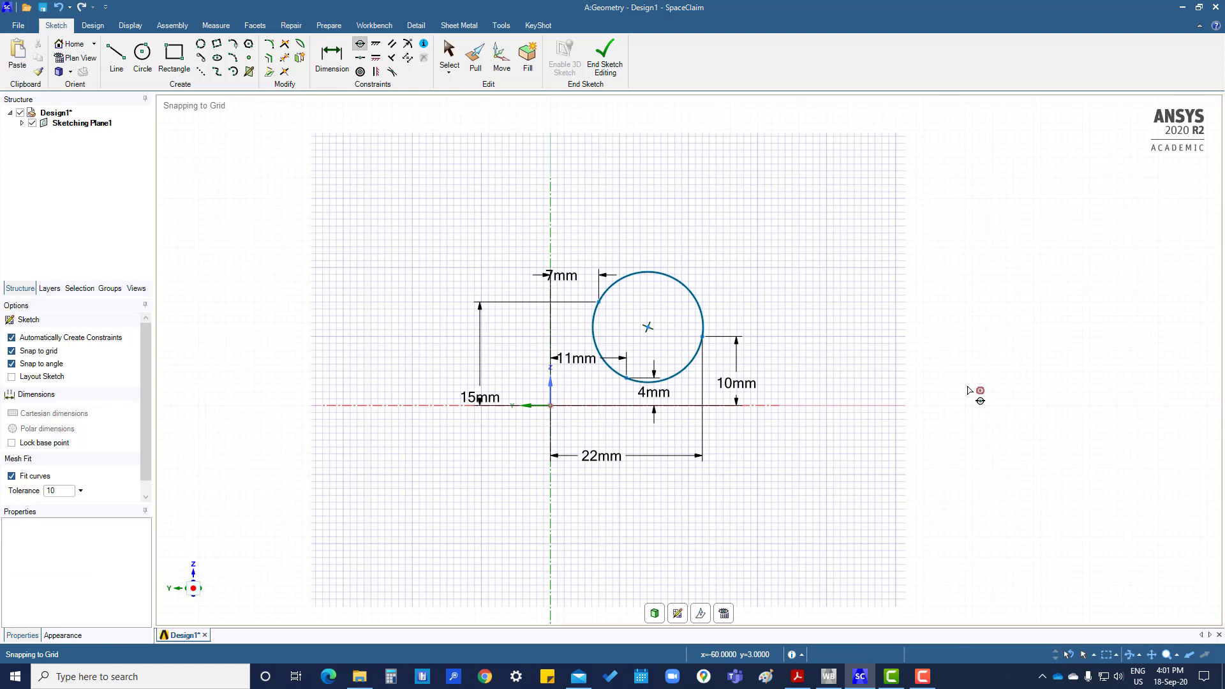
key(Escape)
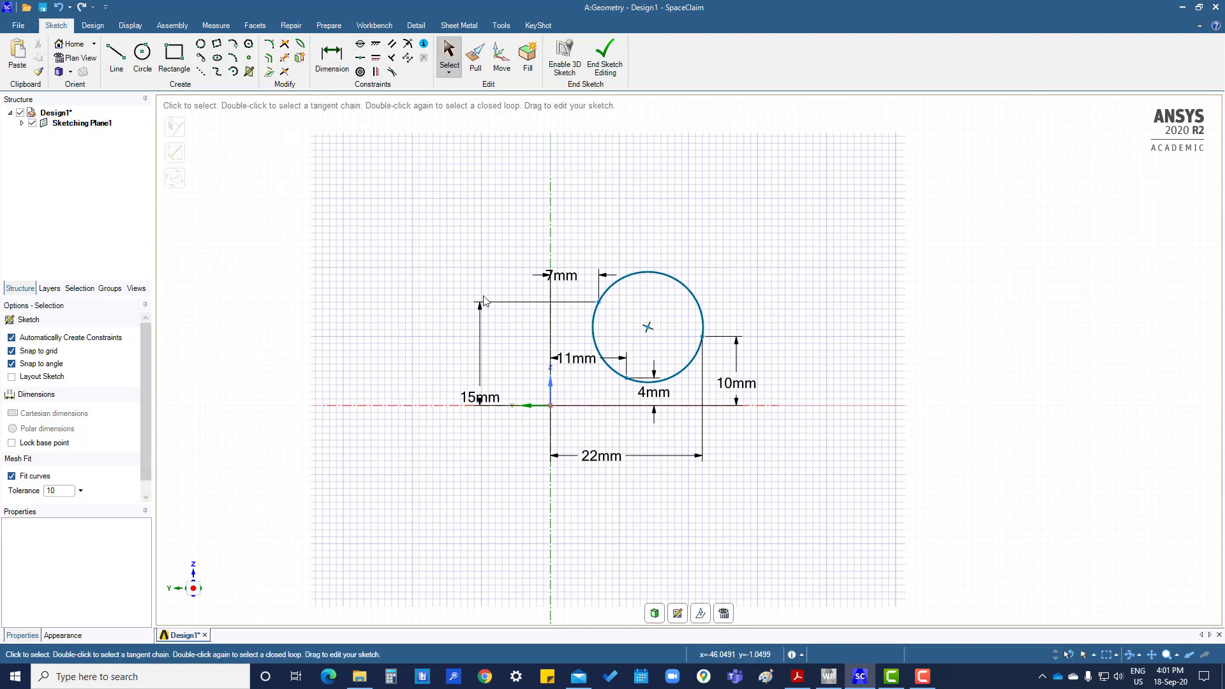
- Delete the circle and all three sketch points together with their dimensions
drag(253, 218, 793, 513)
key(Delete)
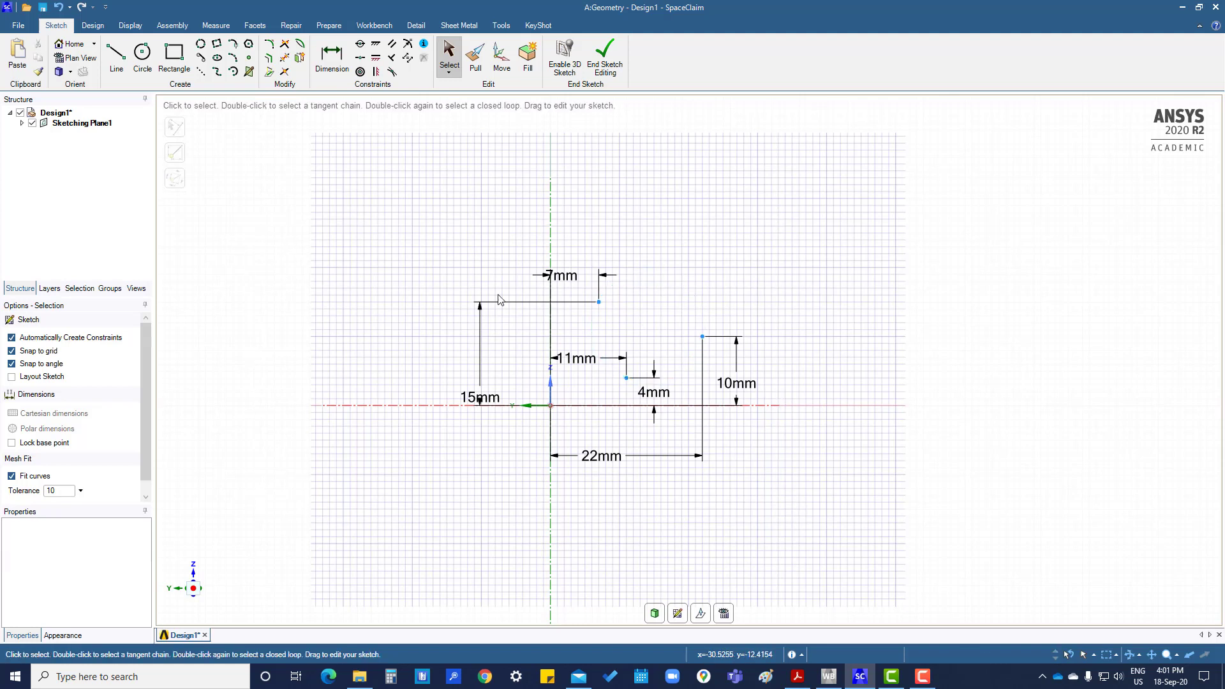
mouse_move(252, 238)
mouse_down()
mouse_move(821, 438)
mouse_move(839, 493)
mouse_up()
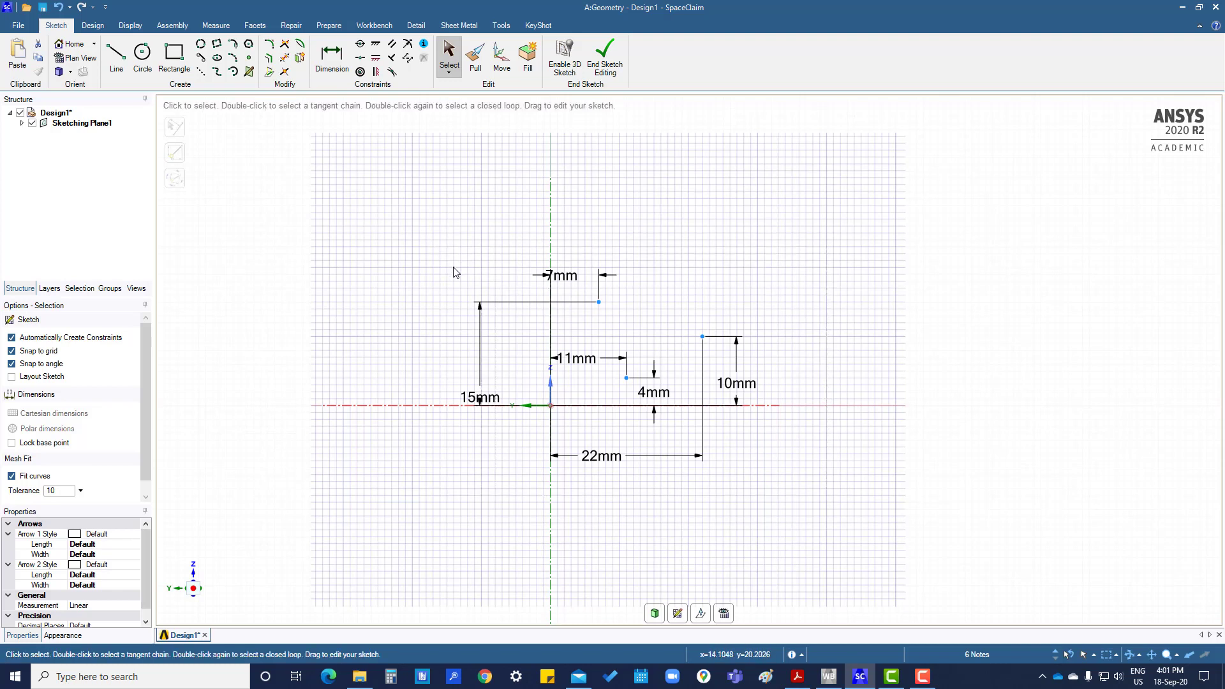
click(599, 302)
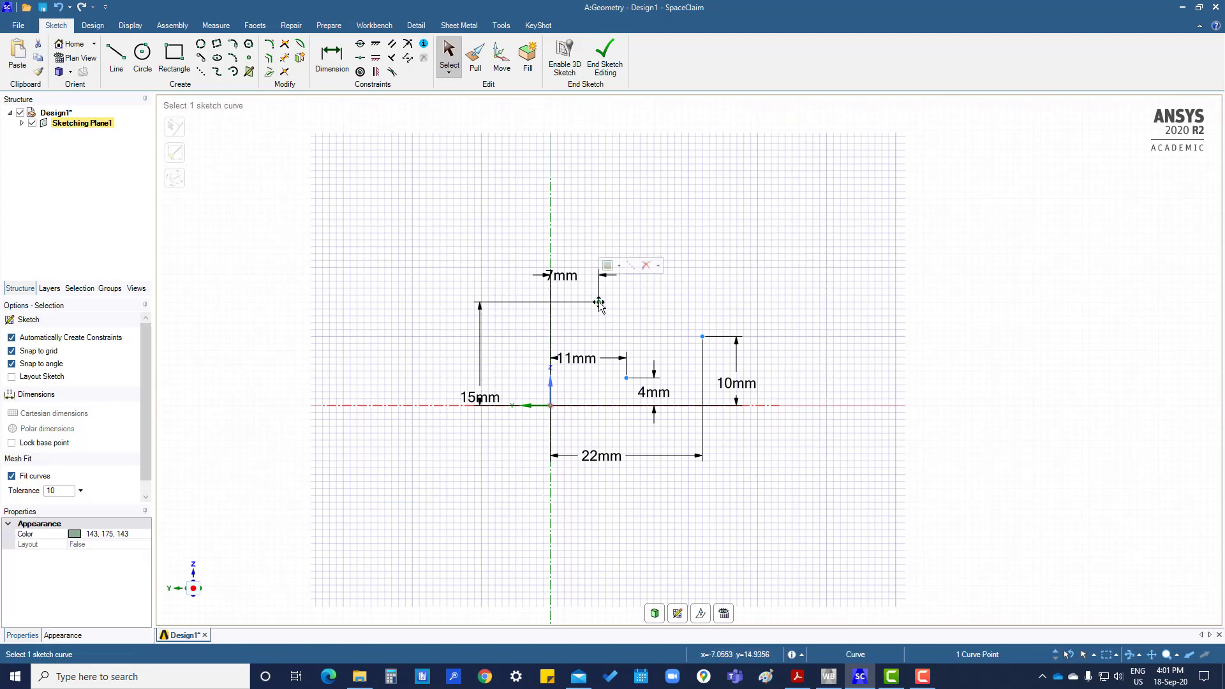
key(Delete)
click(626, 378)
key(Delete)
click(702, 337)
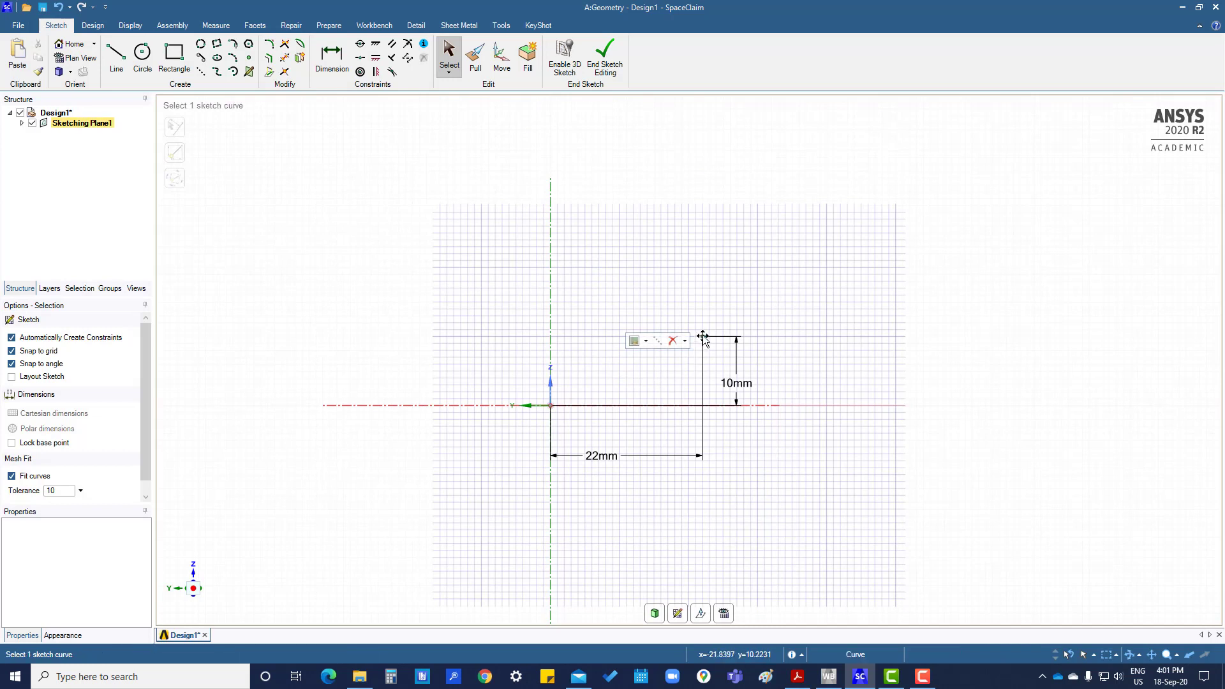
click(703, 339)
key(Delete)
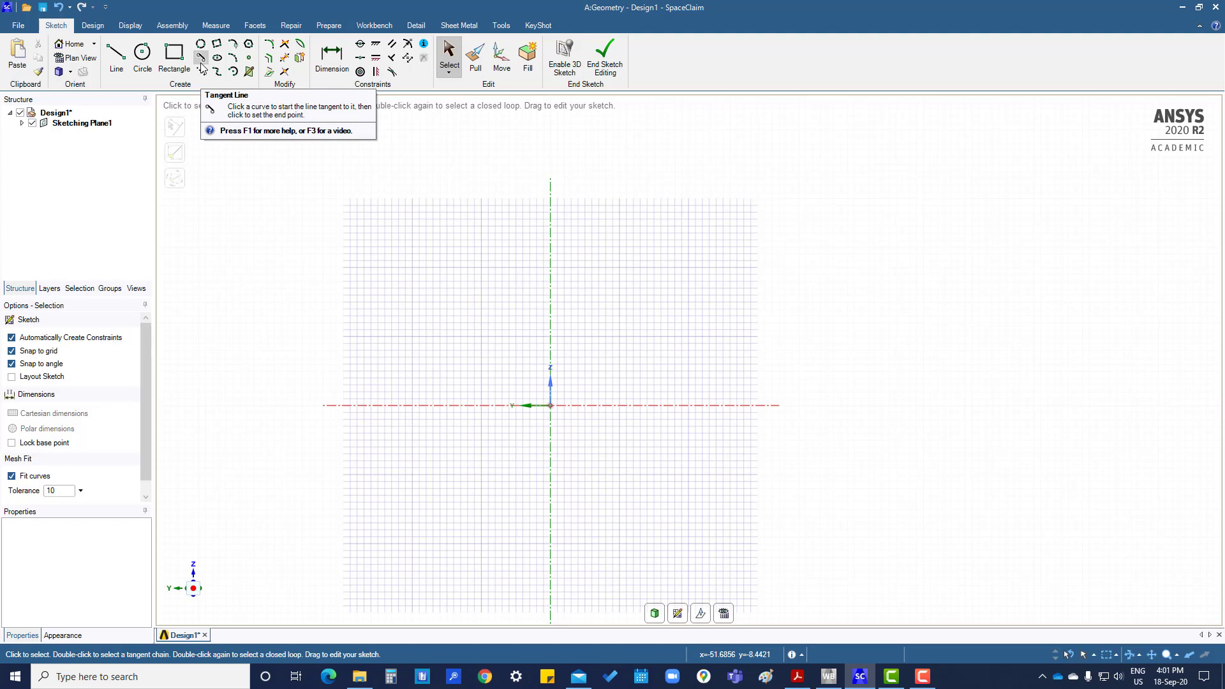
- Sketch two circles of equal size, one centred on the origin and one centred at about Y -22, Z 15 mm
click(142, 54)
click(551, 405)
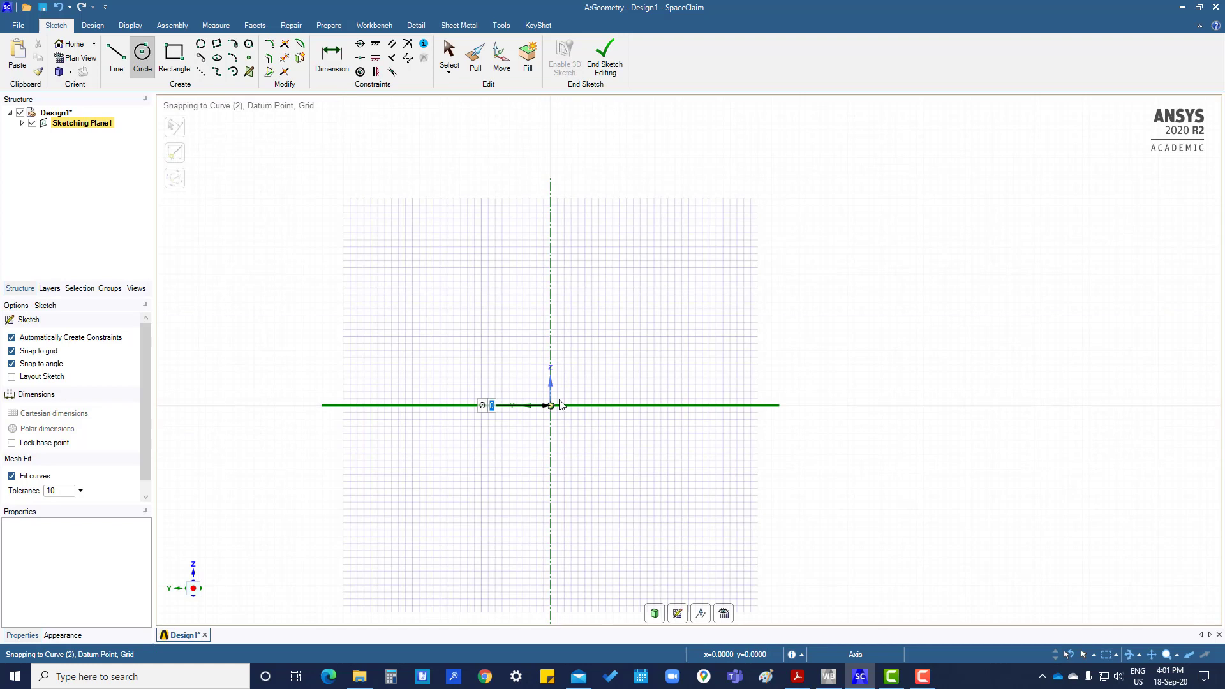
click(573, 386)
click(701, 301)
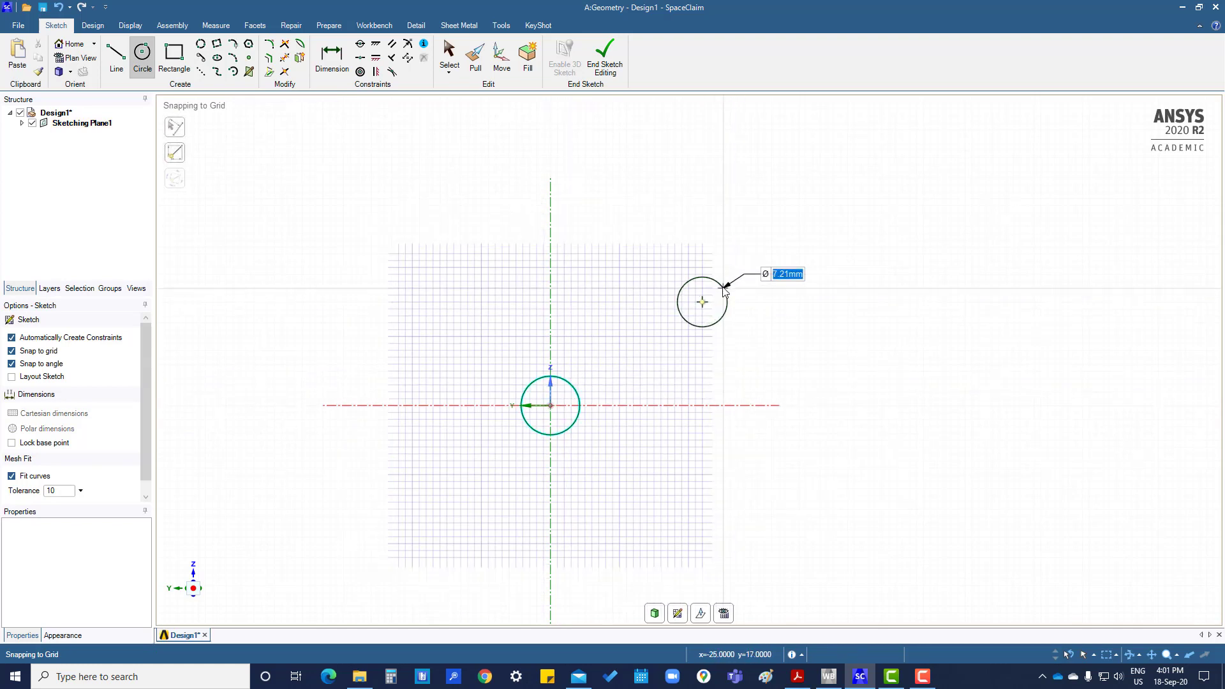
click(727, 289)
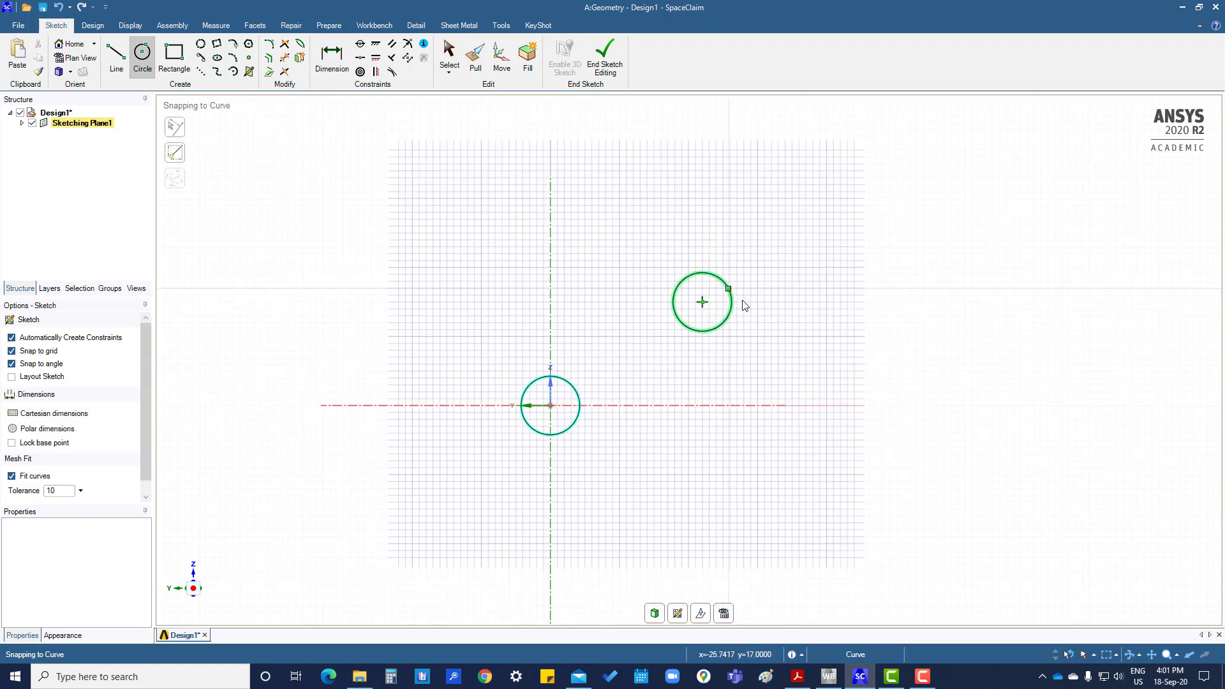
- Draw a tangent line connecting the upper sides of the two circles
click(201, 59)
click(539, 379)
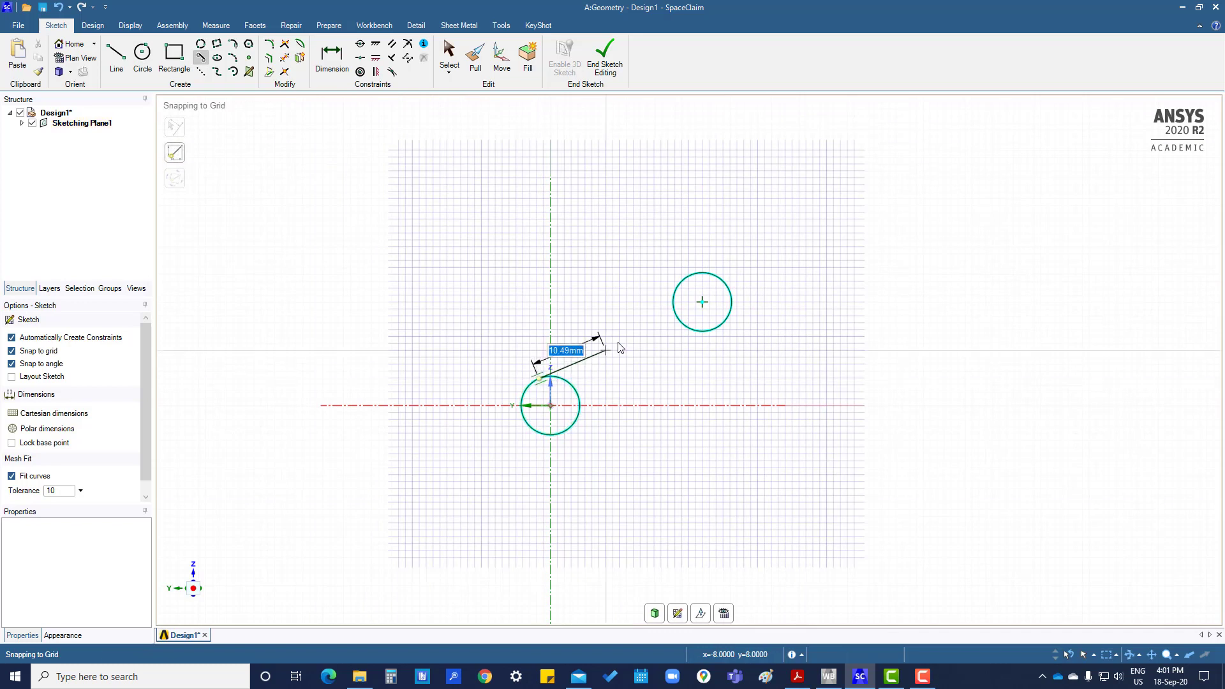
click(687, 279)
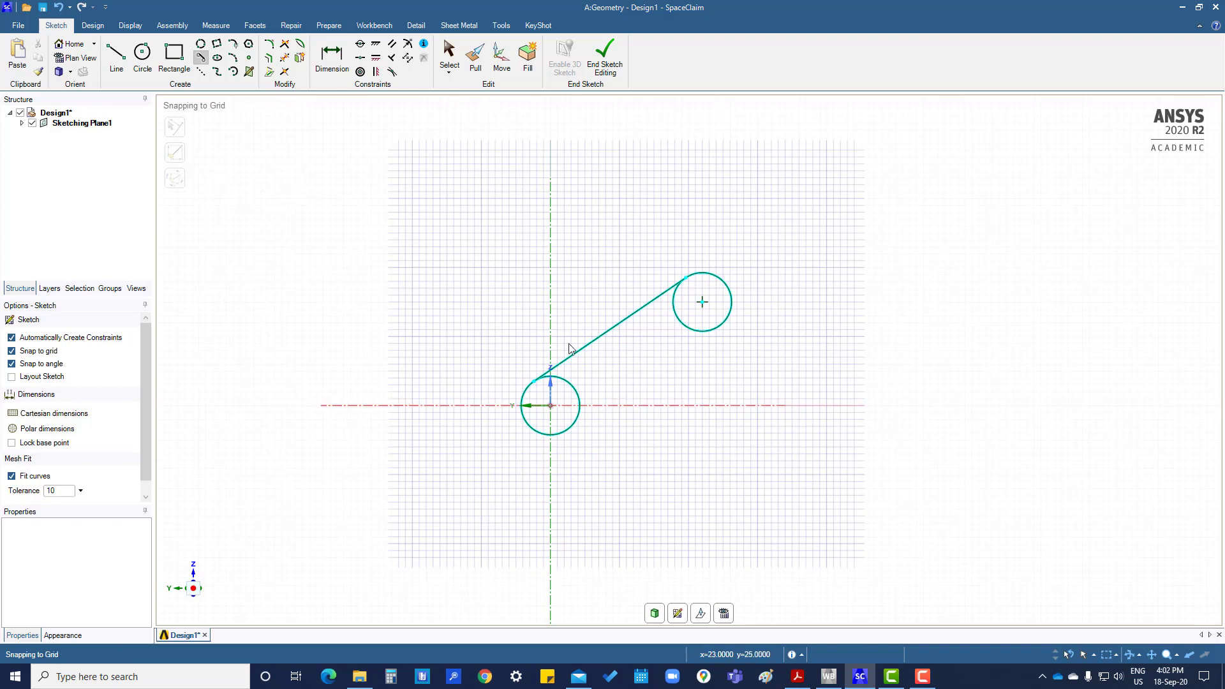
- Delete both circles and the tangent line from the sketch
key(s)
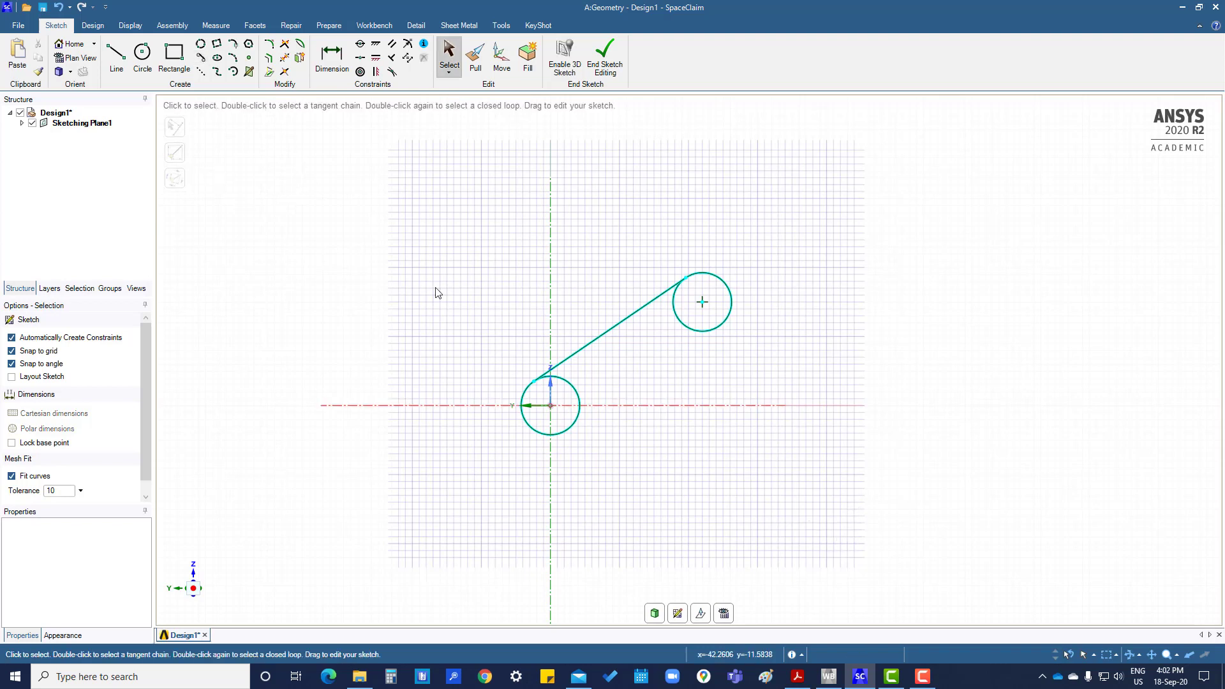
drag(253, 198, 920, 558)
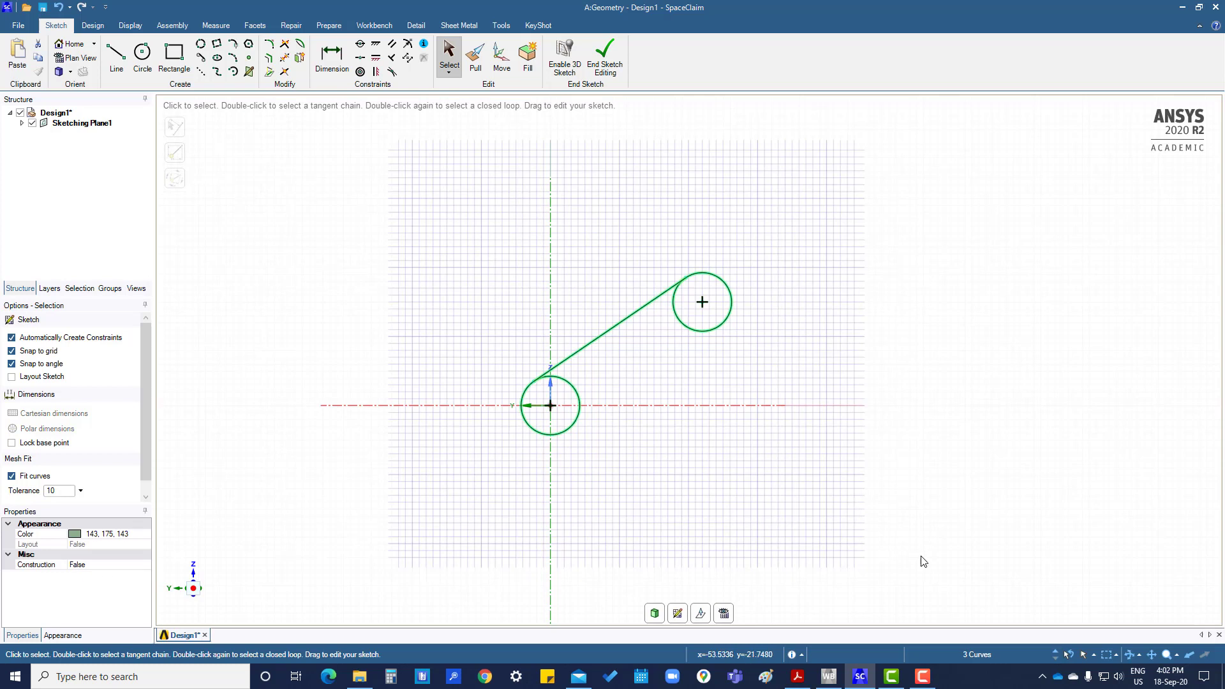
key(Delete)
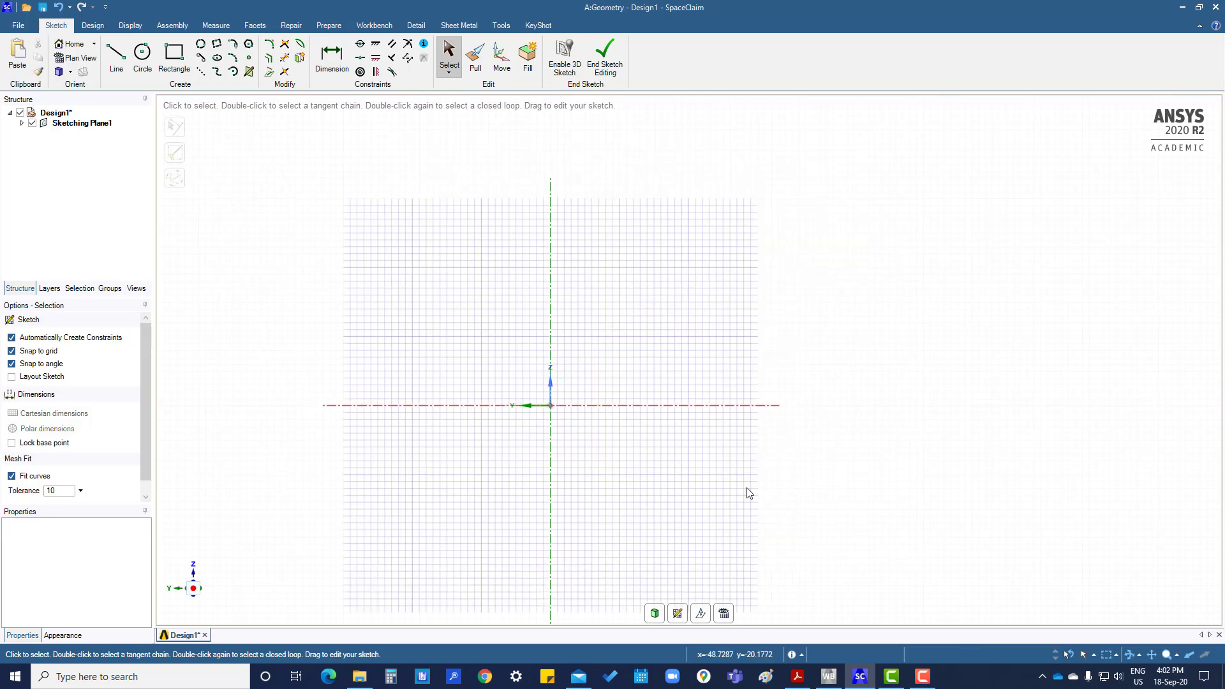
- Draw a construction line from the origin to about Y -21, Z 17 mm
click(203, 74)
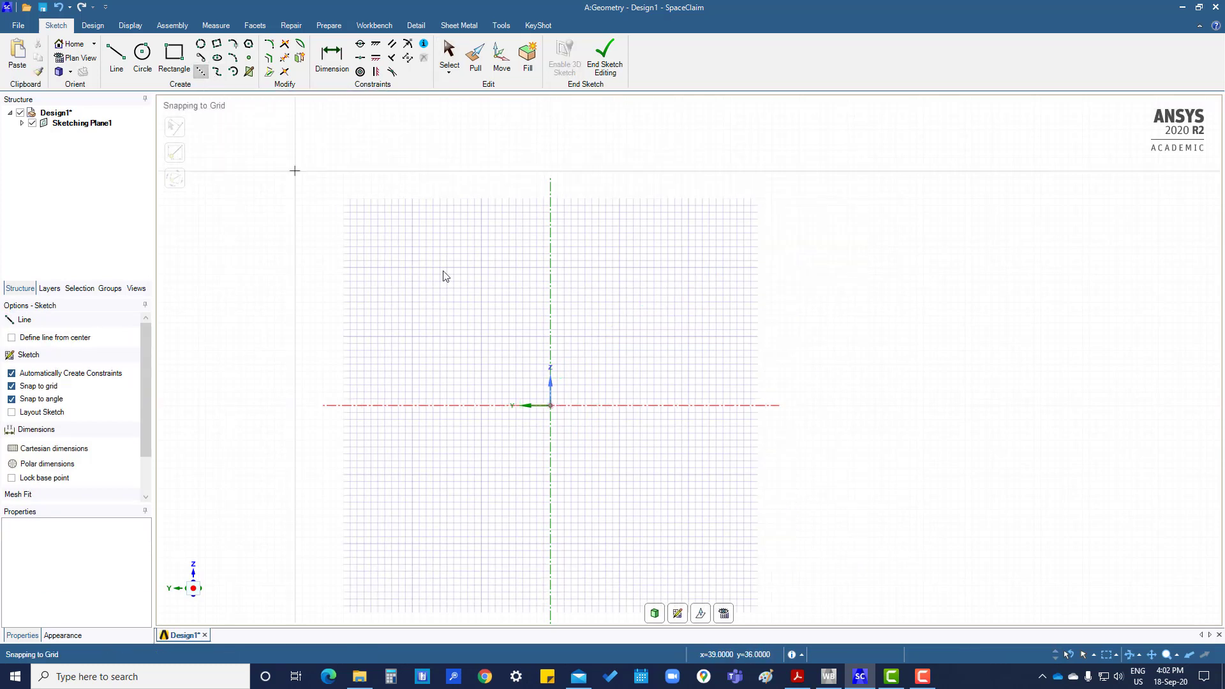
click(551, 405)
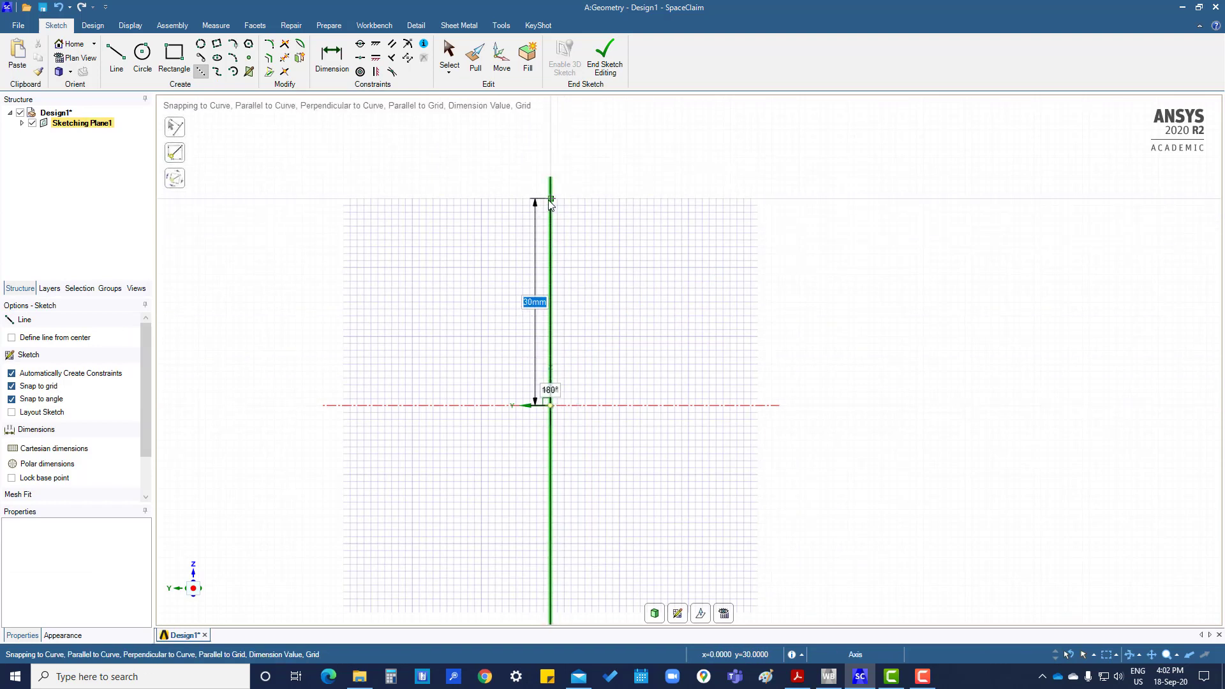
click(696, 289)
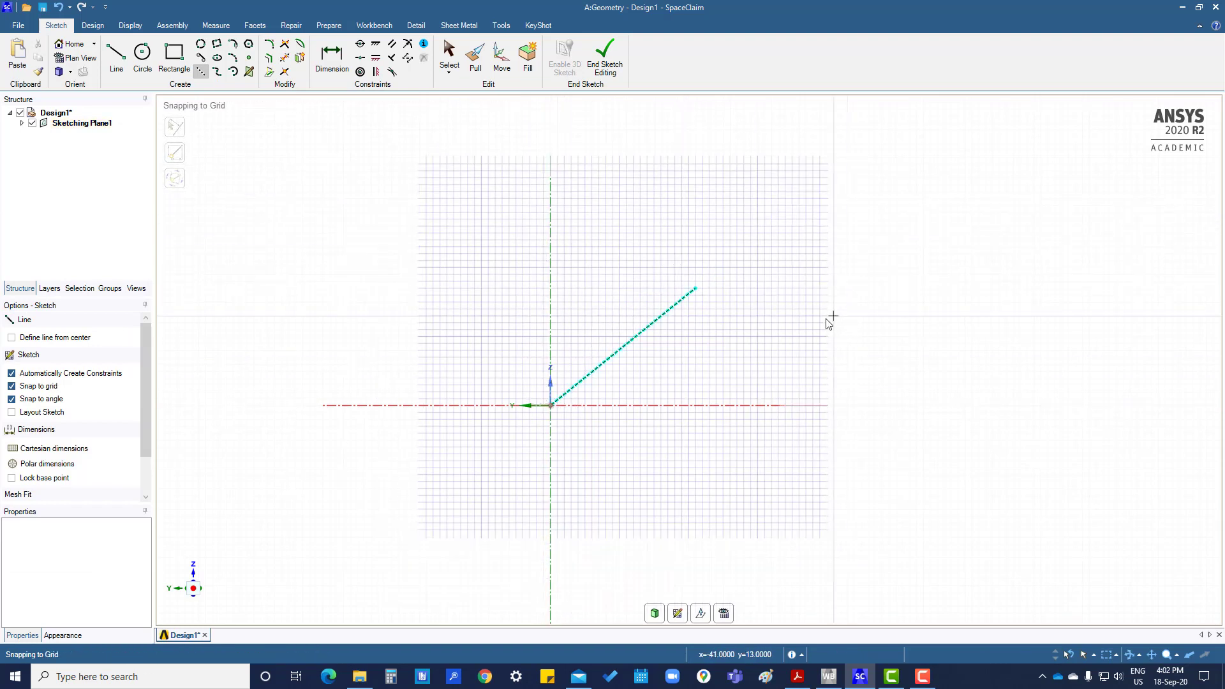
key(Escape)
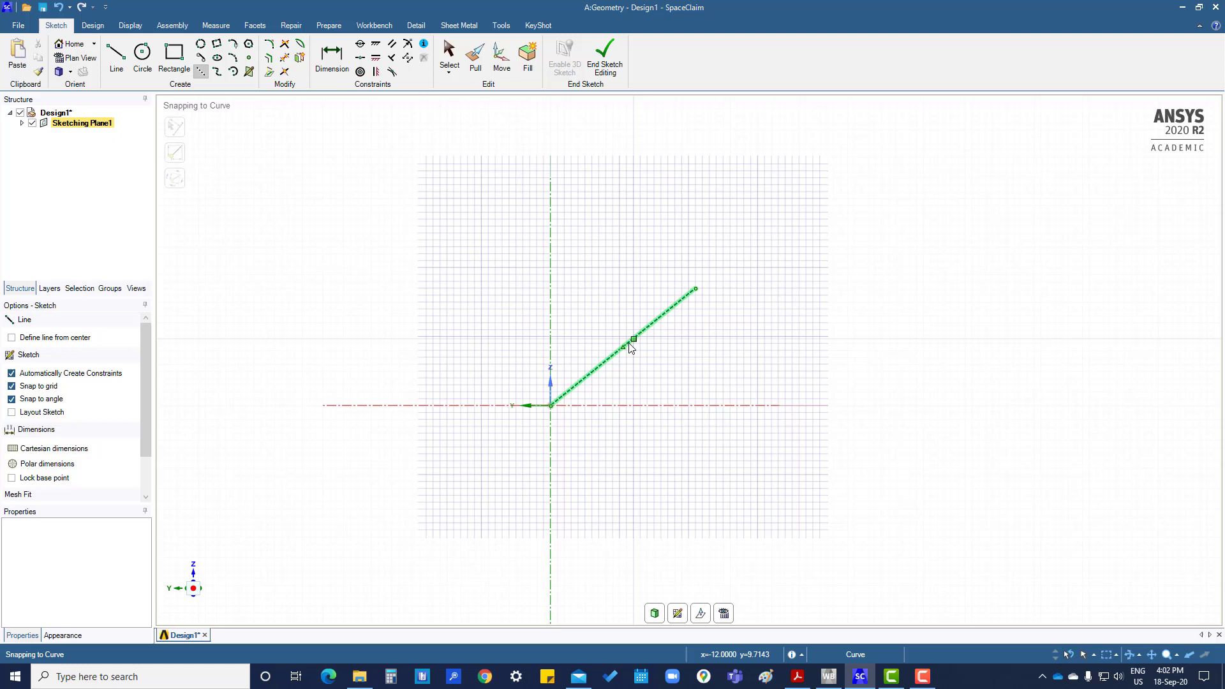
- Delete the construction line and draw a solid line from the origin to about Y -24, Z 19 mm
click(616, 355)
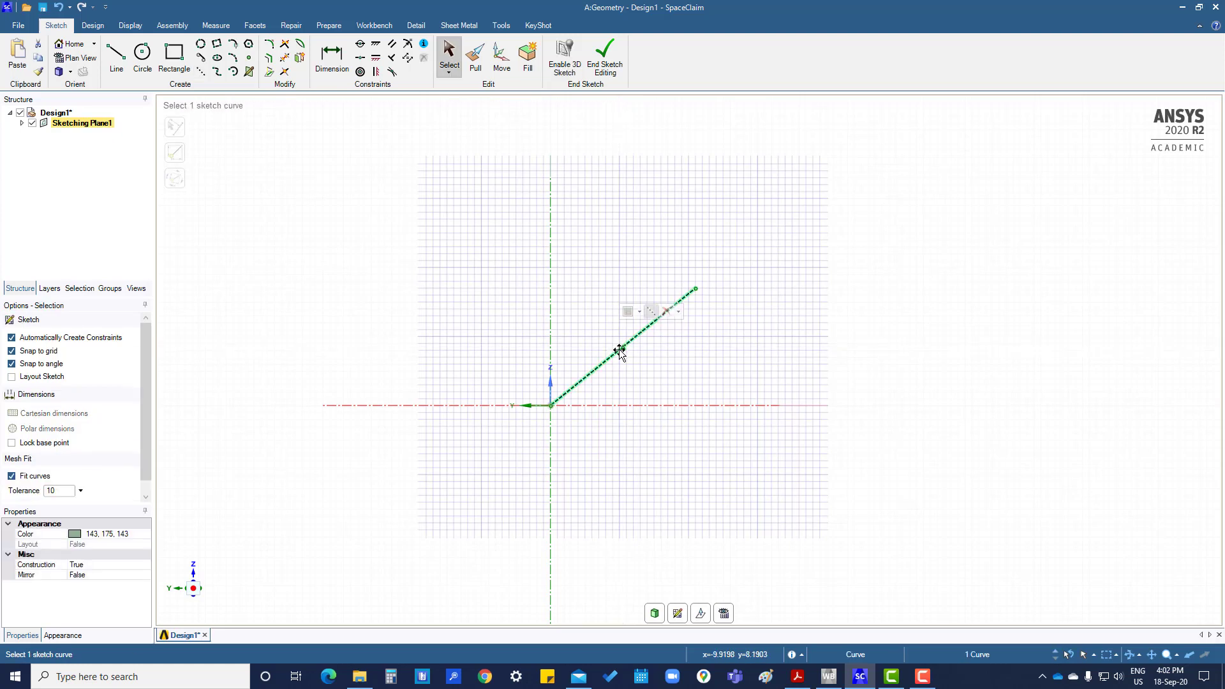
key(Delete)
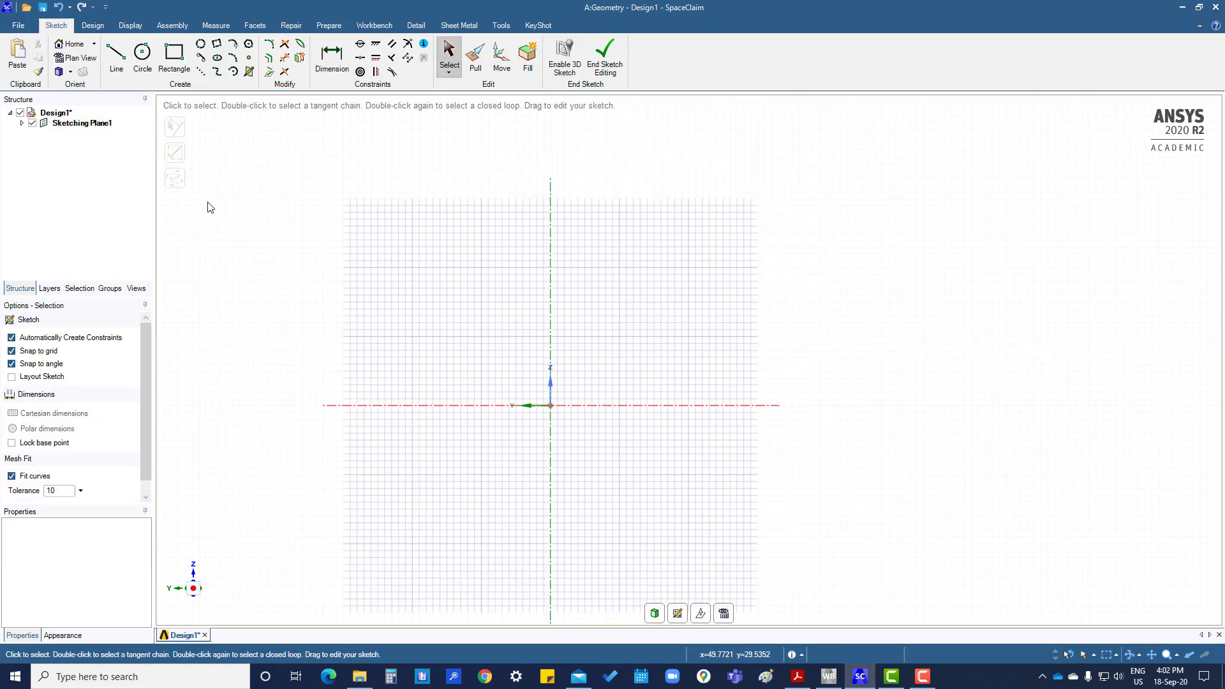
click(116, 58)
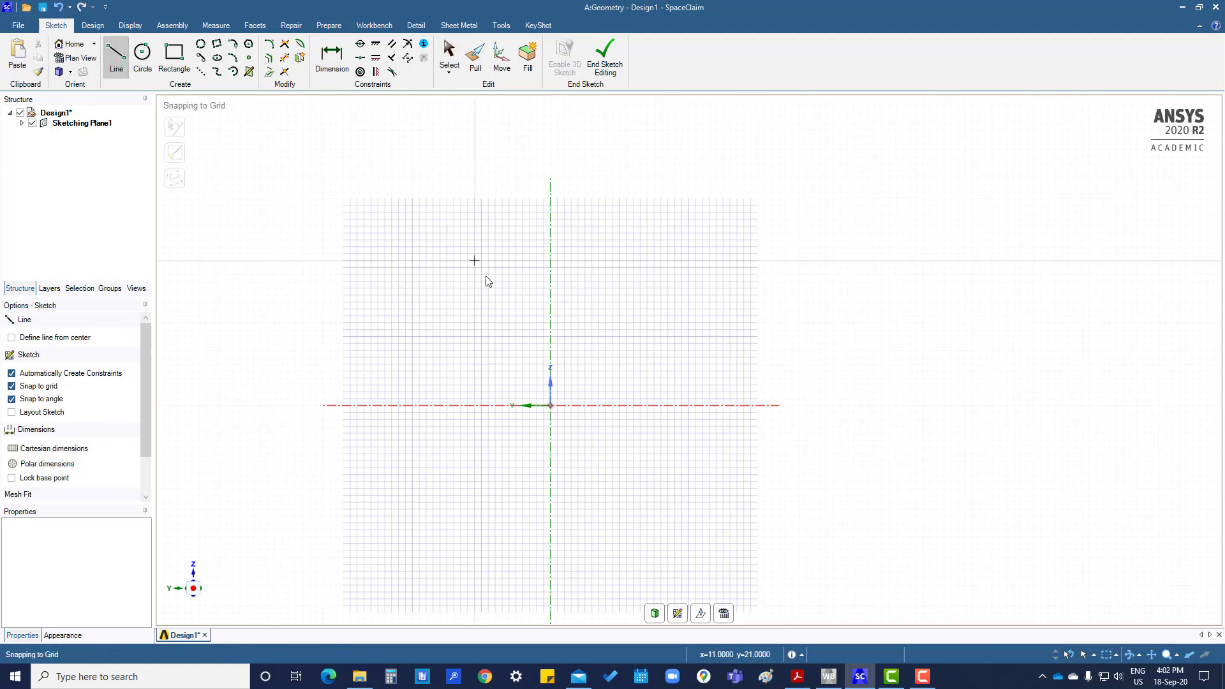
click(551, 406)
click(716, 275)
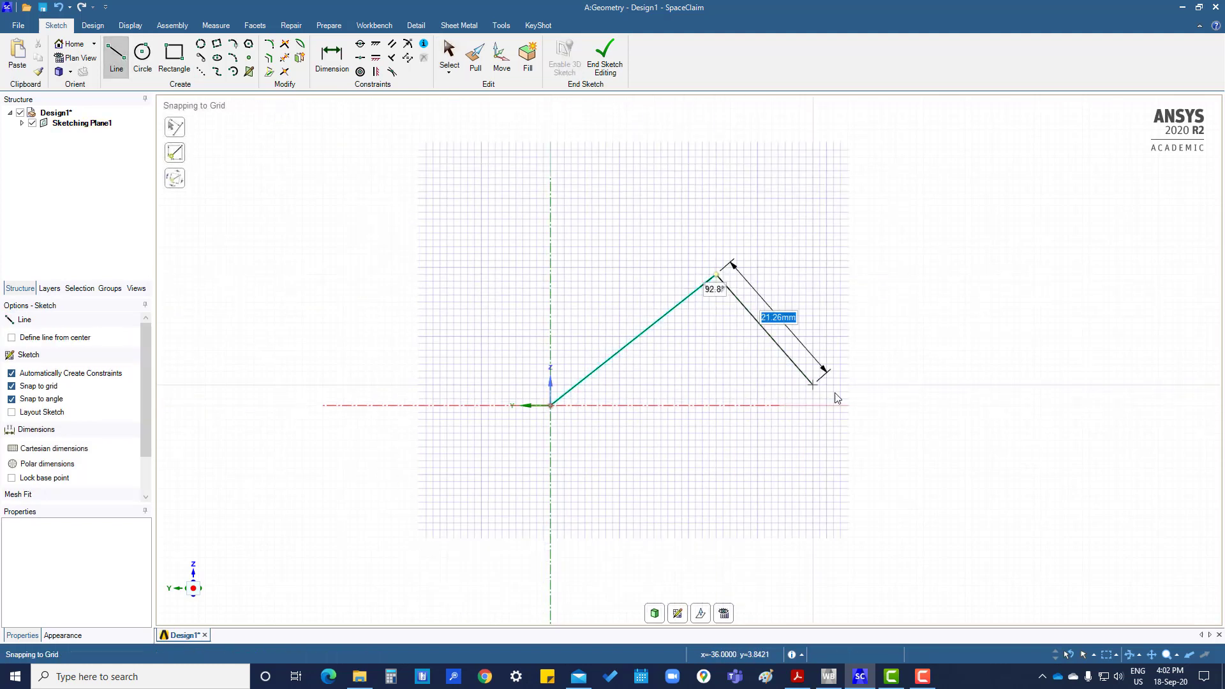
key(Escape)
key(Escape)
- Set the diagonal line from the origin as the mirror line
click(665, 316)
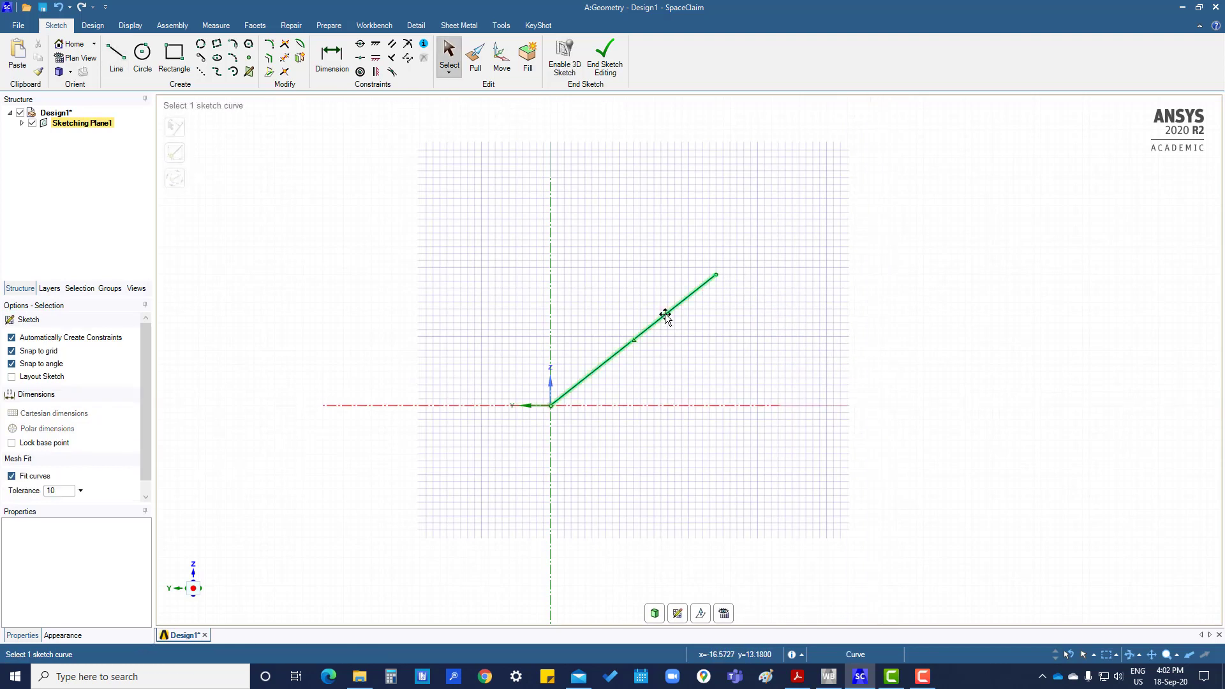
right_click(665, 316)
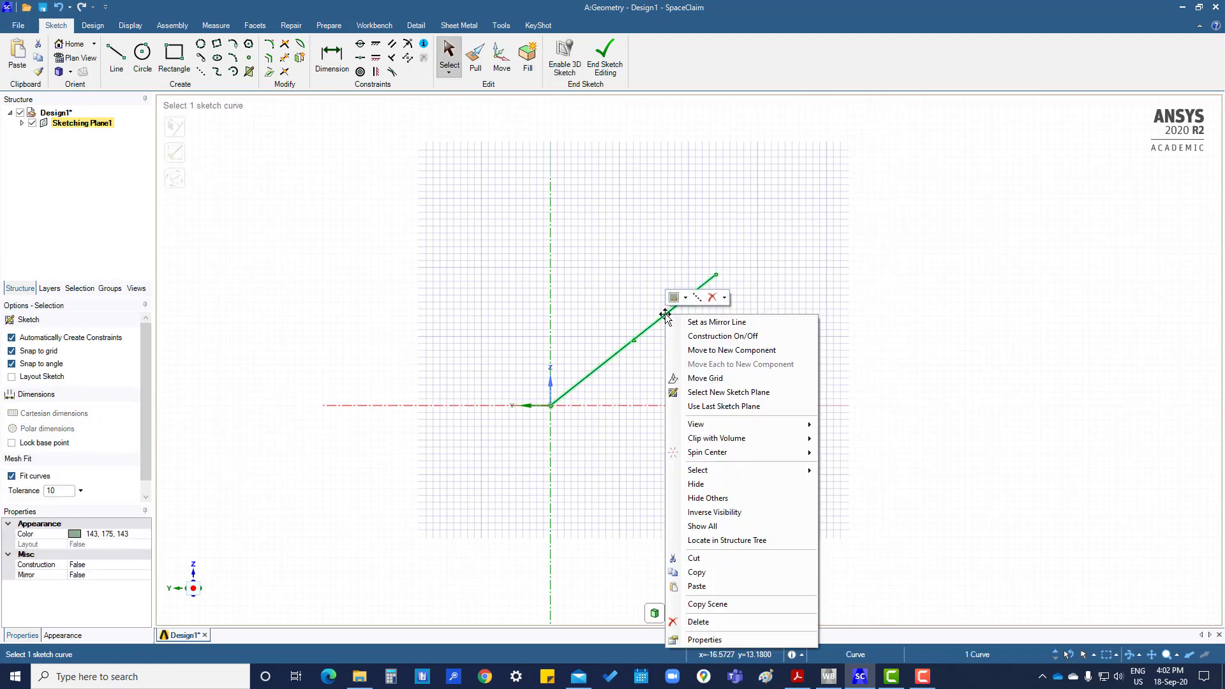
click(697, 324)
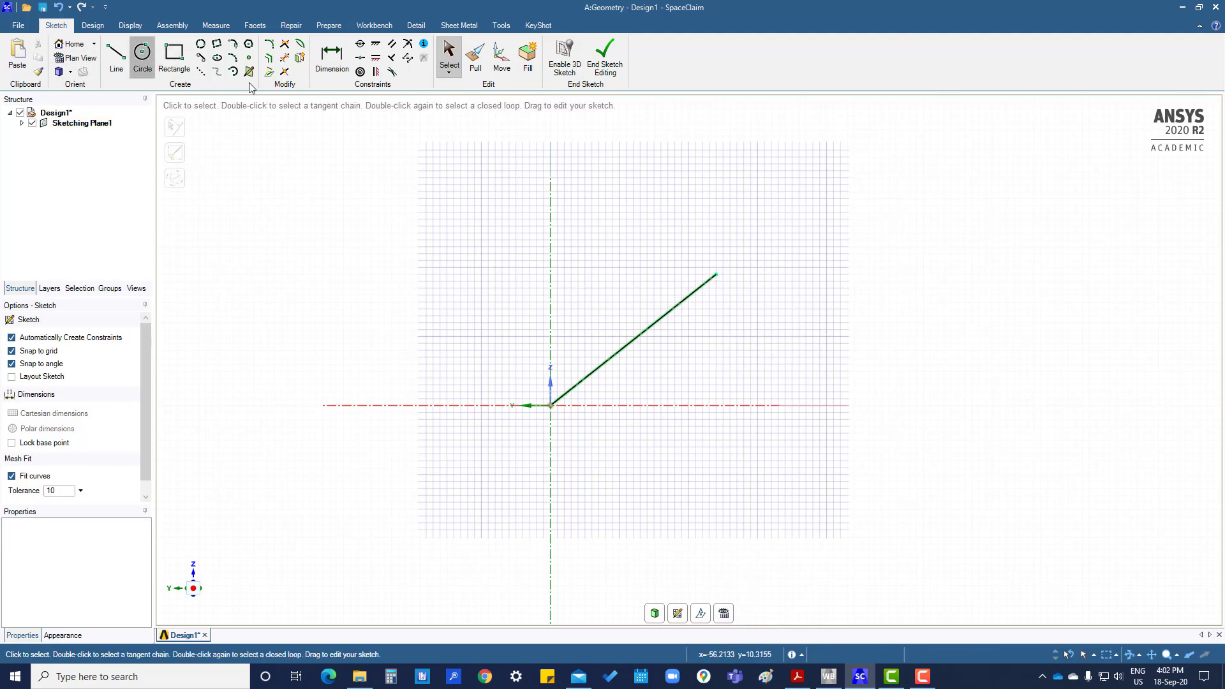
- Sketch two mirrored circles about 7.2 mm in diameter above the mirror line, centred at about Y -6, Z 15 and Y -11, Z 21 mm
click(142, 54)
click(591, 301)
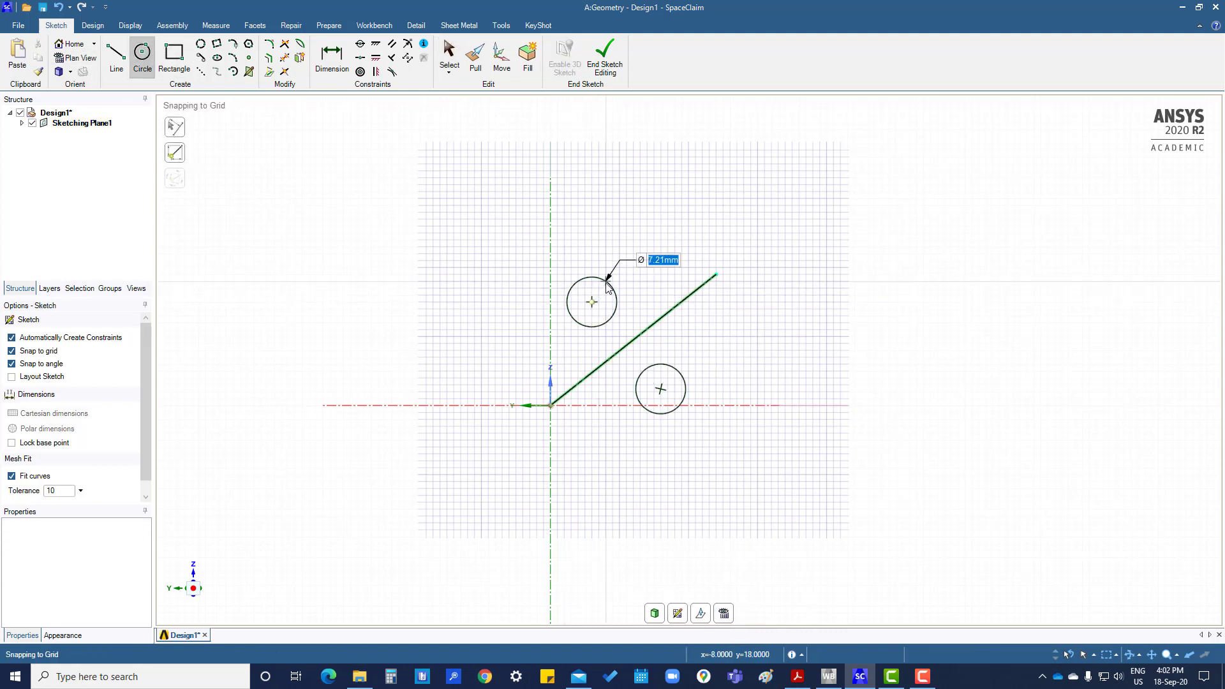
click(609, 284)
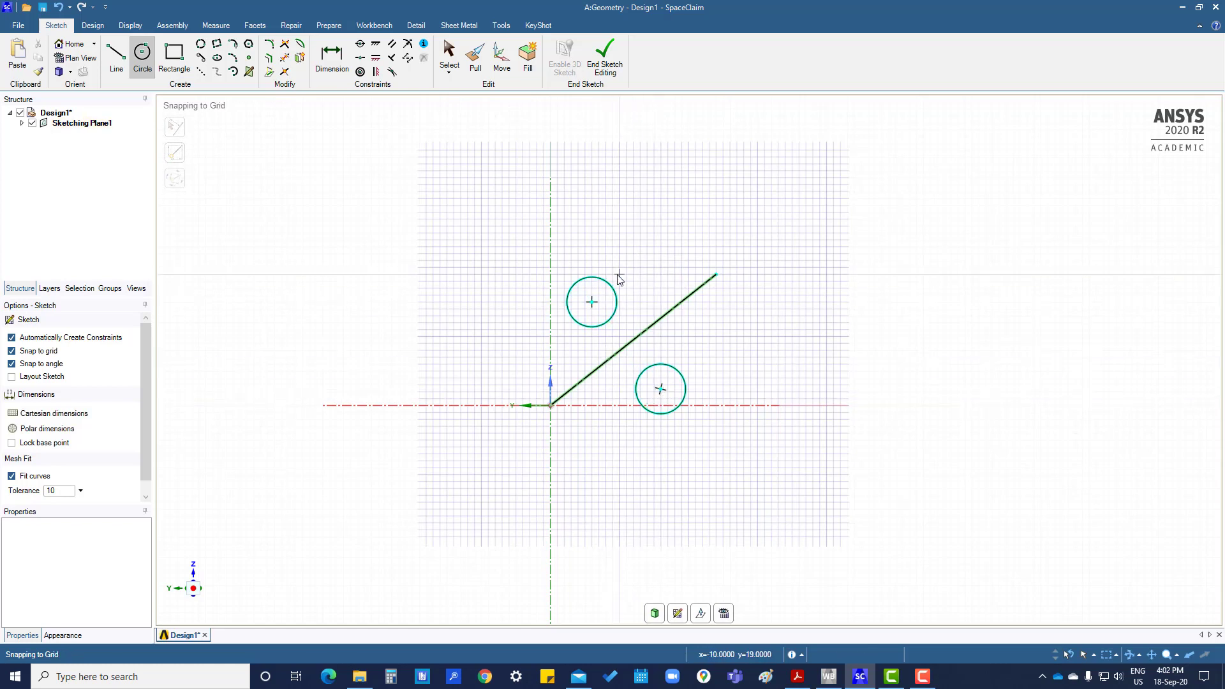
click(626, 261)
click(635, 247)
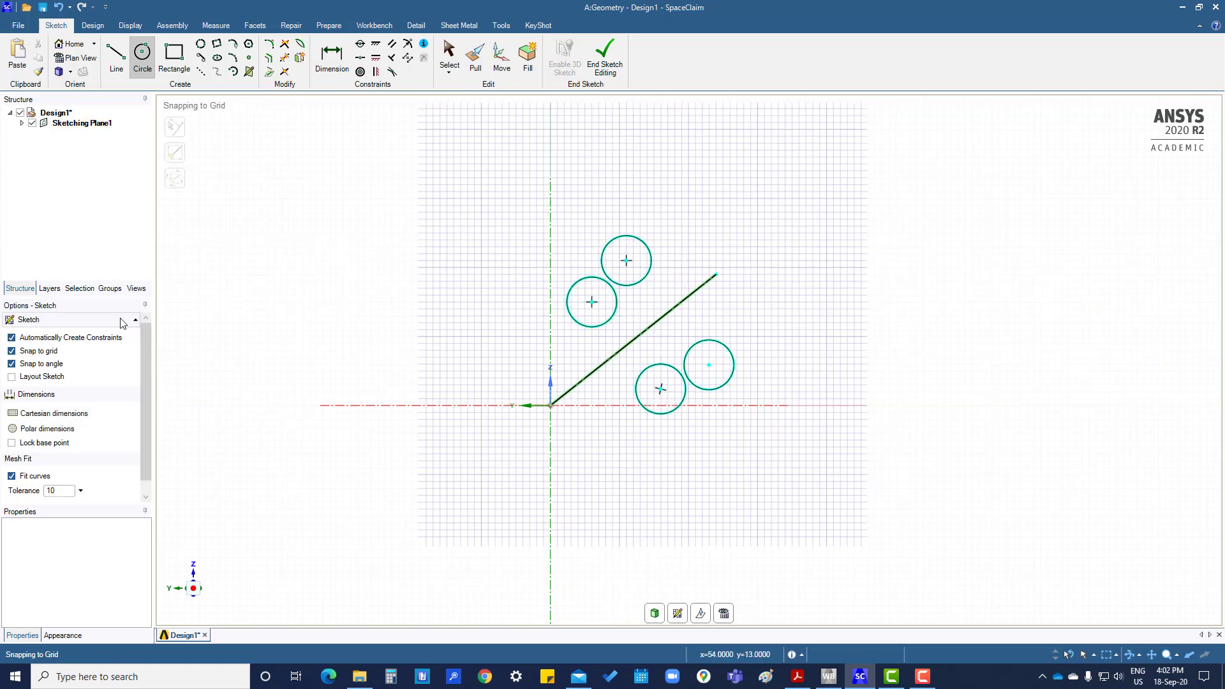
key(Escape)
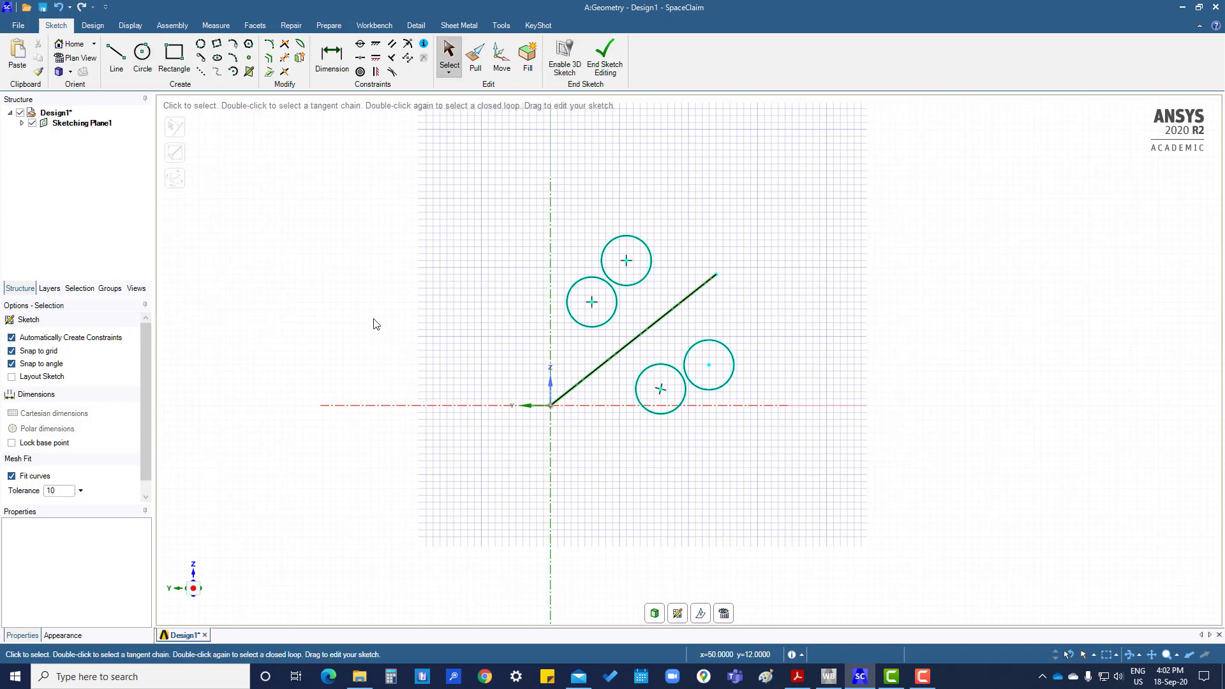
- Delete the mirror line and all the circles on both sides of it
drag(356, 185, 821, 510)
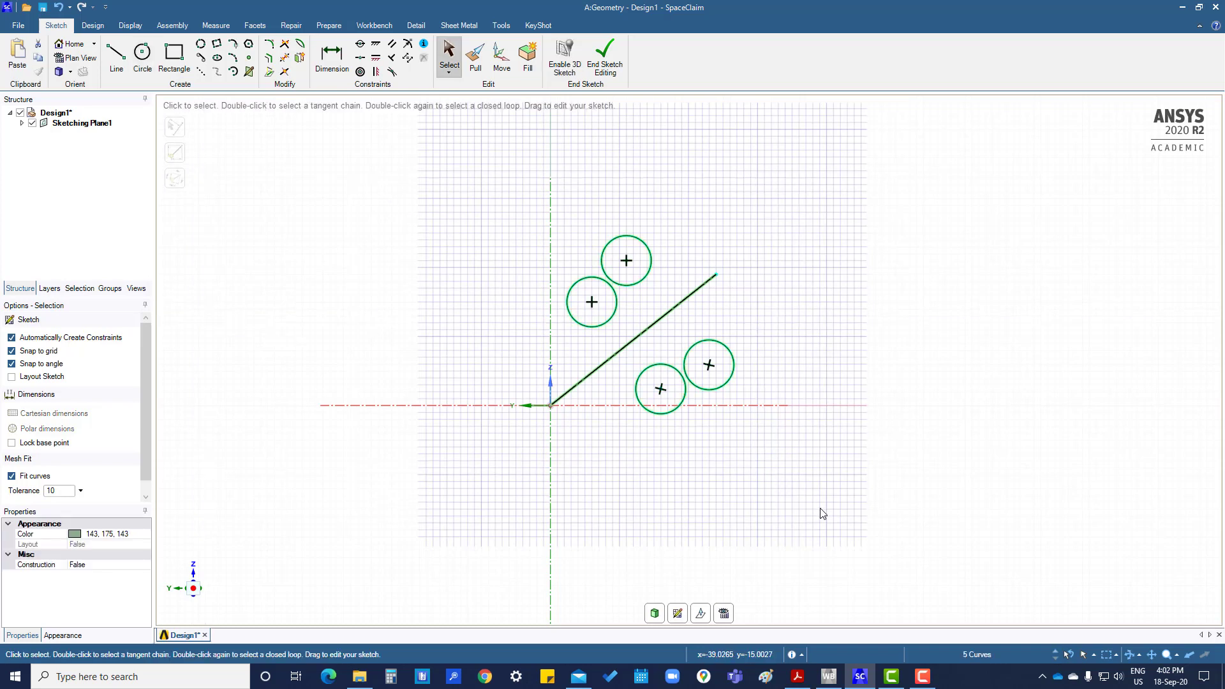
key(Delete)
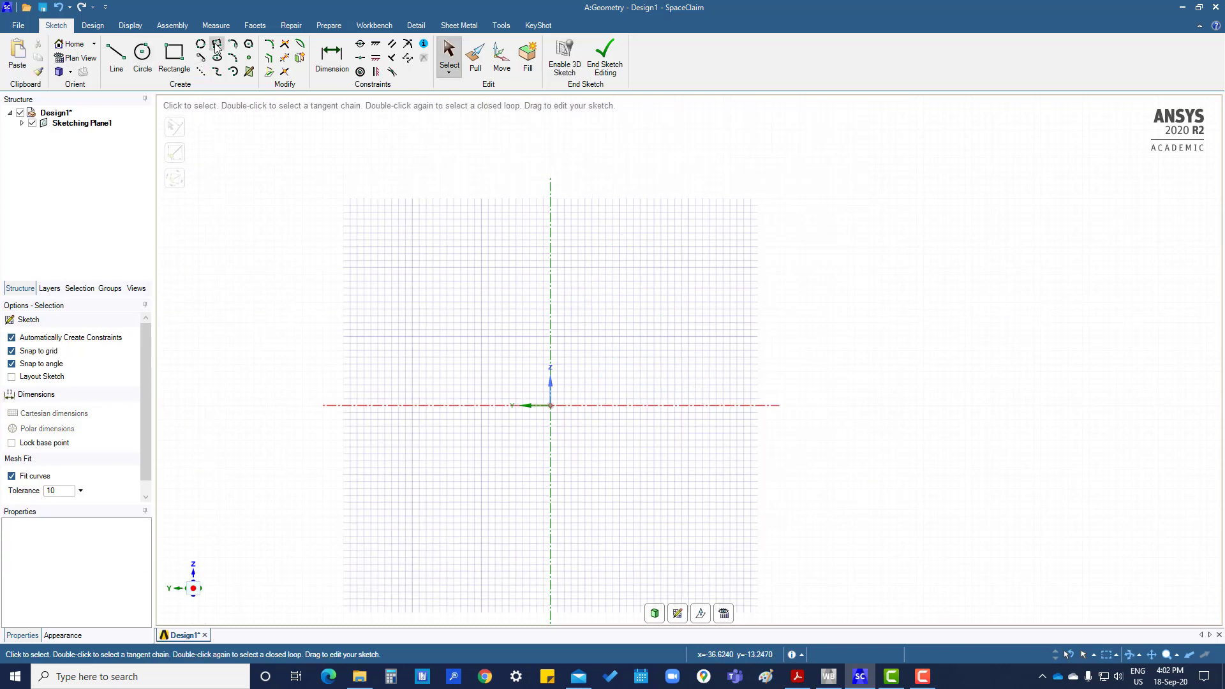
- Draw a three-point rectangle about 31 mm by 19 mm with one corner on the origin and its base along the horizontal axis
click(217, 45)
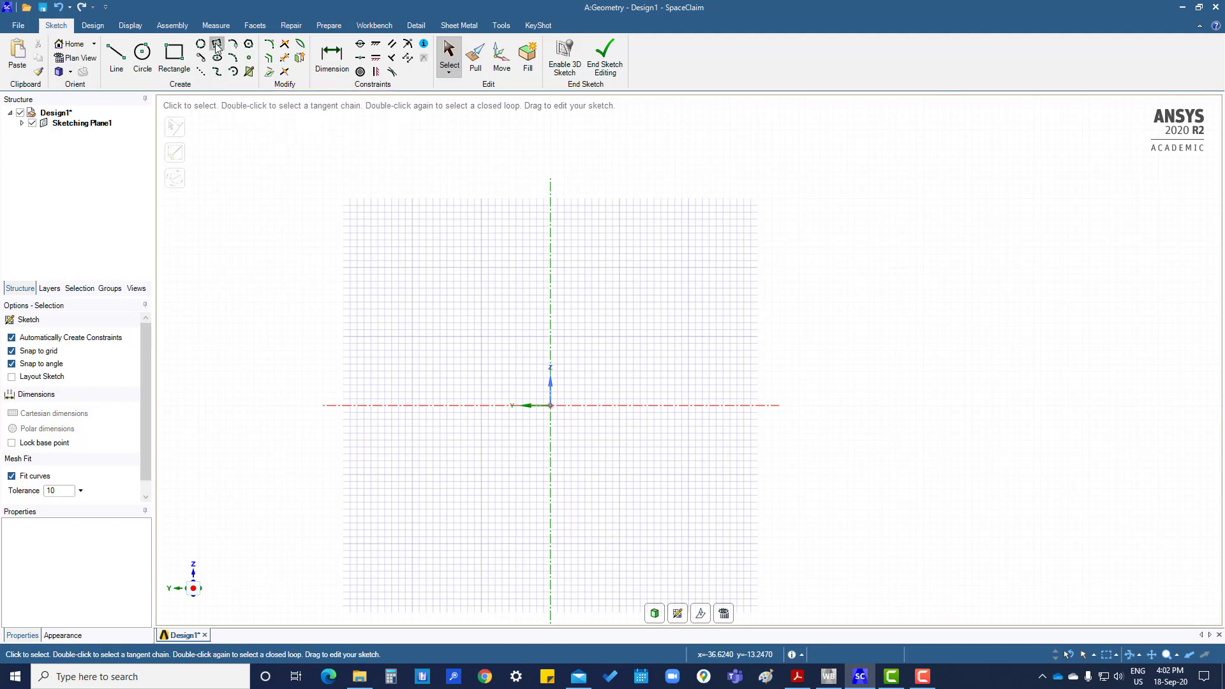
click(551, 406)
click(764, 406)
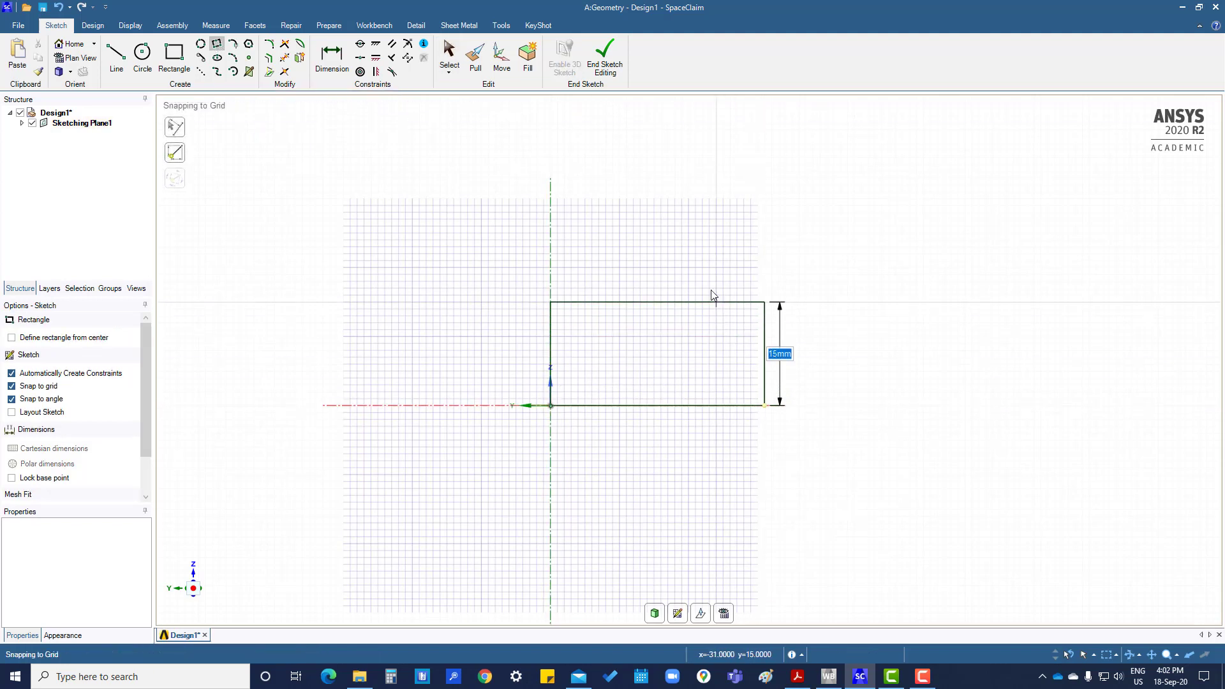
click(653, 274)
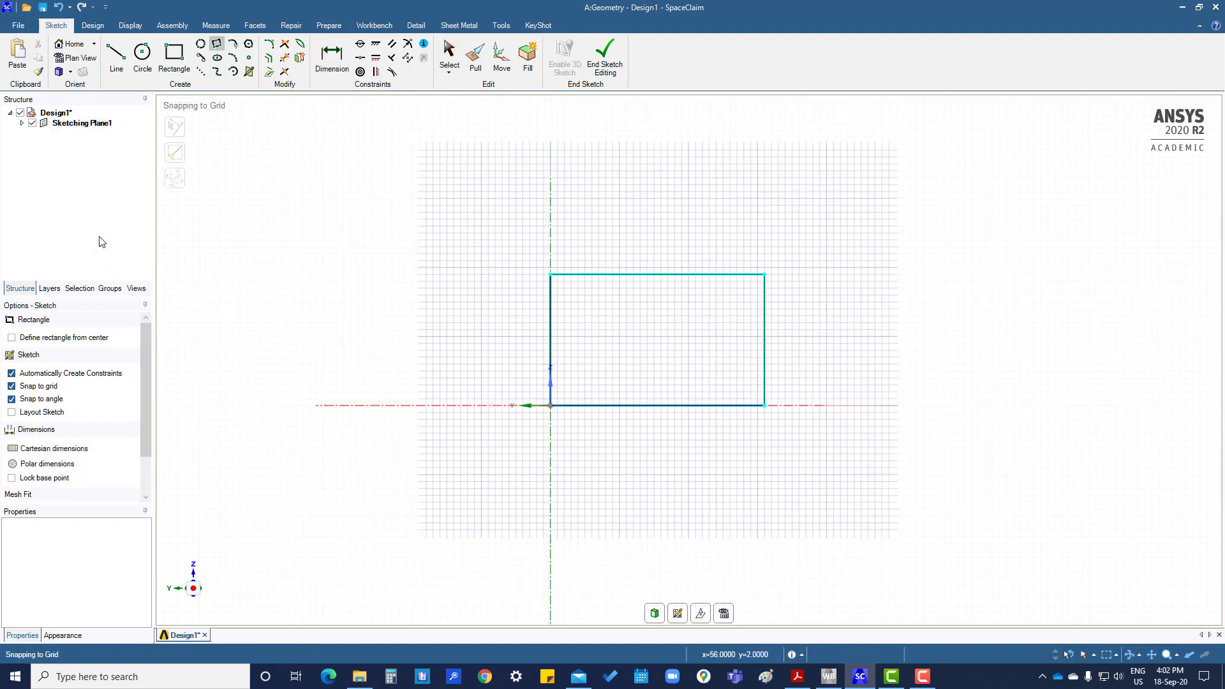
- Draw a horizontal ellipse about 42 mm by 14 mm, centred at about Y 3, Z 24 mm
click(217, 59)
click(530, 239)
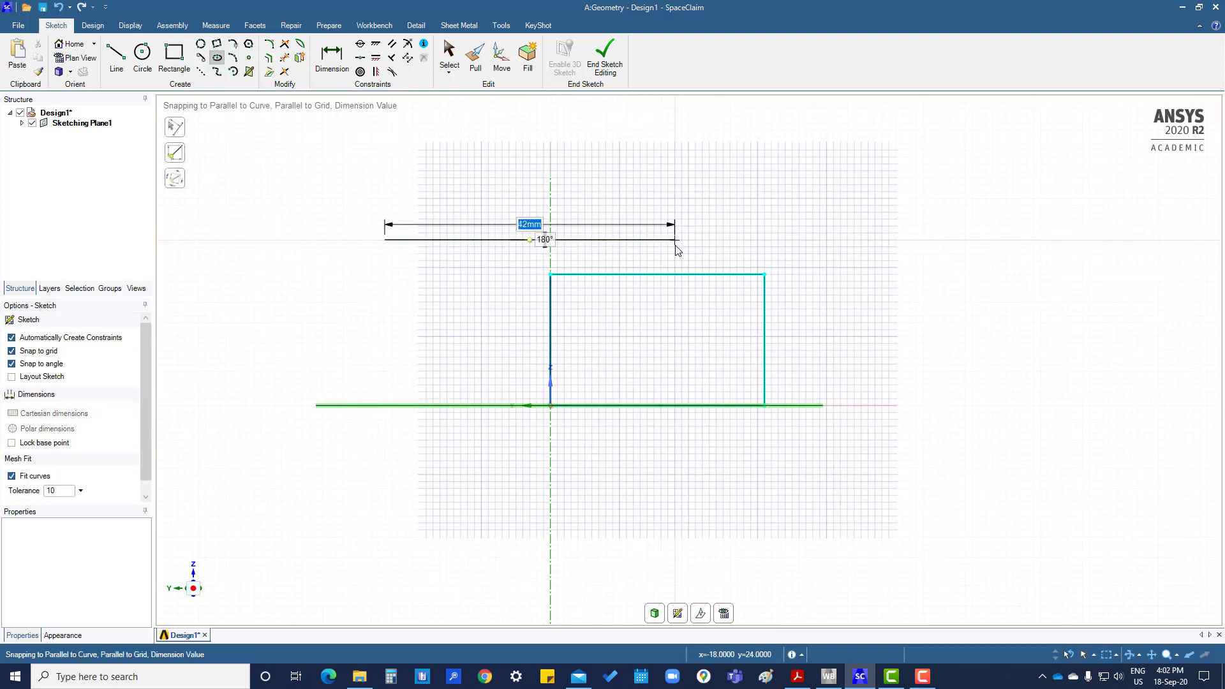
click(675, 241)
click(675, 196)
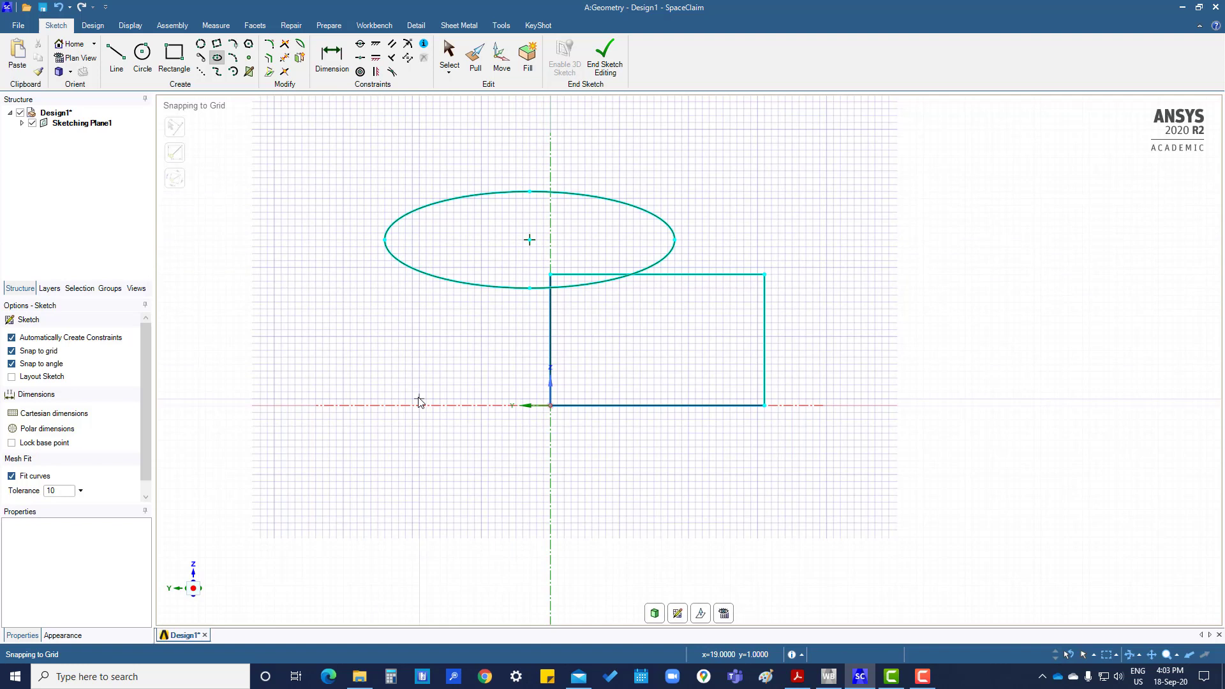
- Delete the rectangle and the ellipse from the sketch
key(s)
mouse_move(336, 177)
mouse_down()
mouse_move(788, 388)
mouse_move(853, 464)
mouse_up()
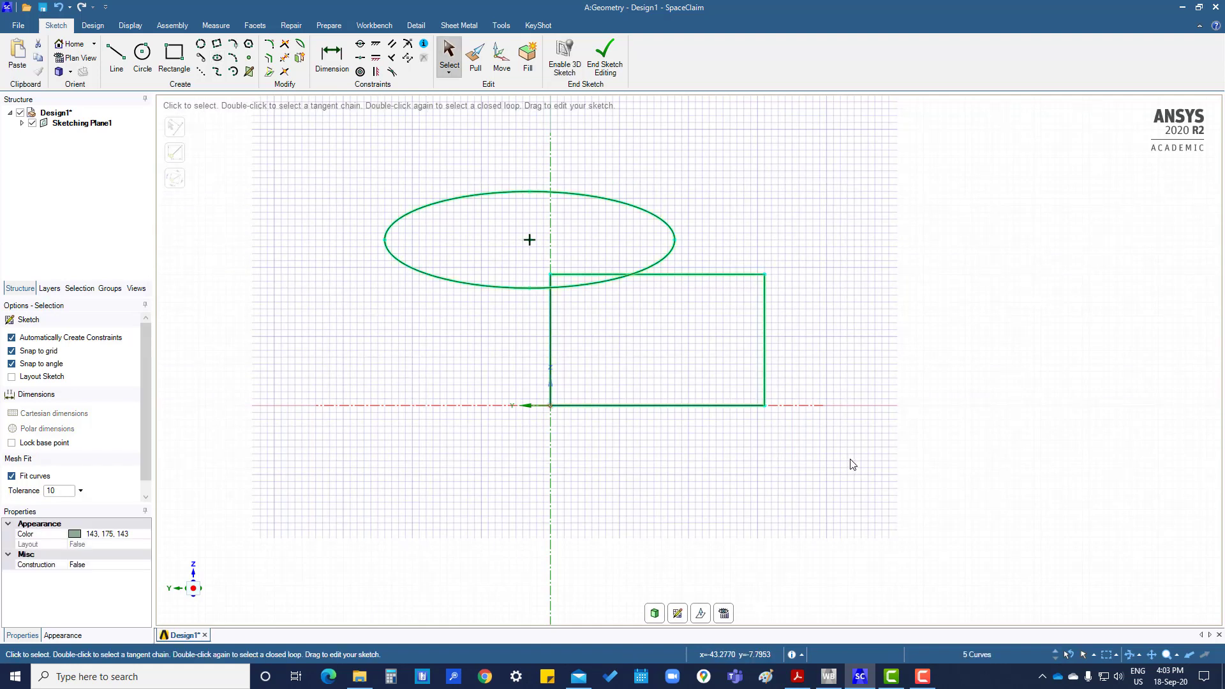
key(Delete)
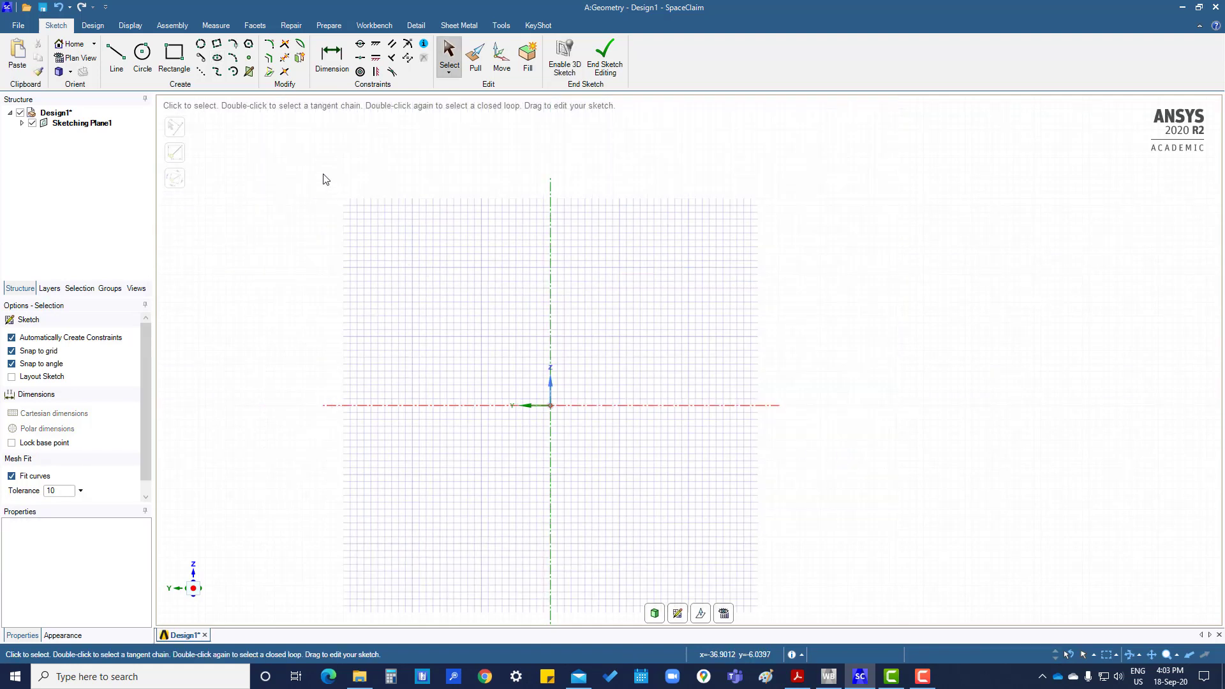
- Draw a five-point wavy spline about 60 mm long from Y 10 to Y -50 mm, with both ends on the horizontal axis
click(217, 70)
click(481, 406)
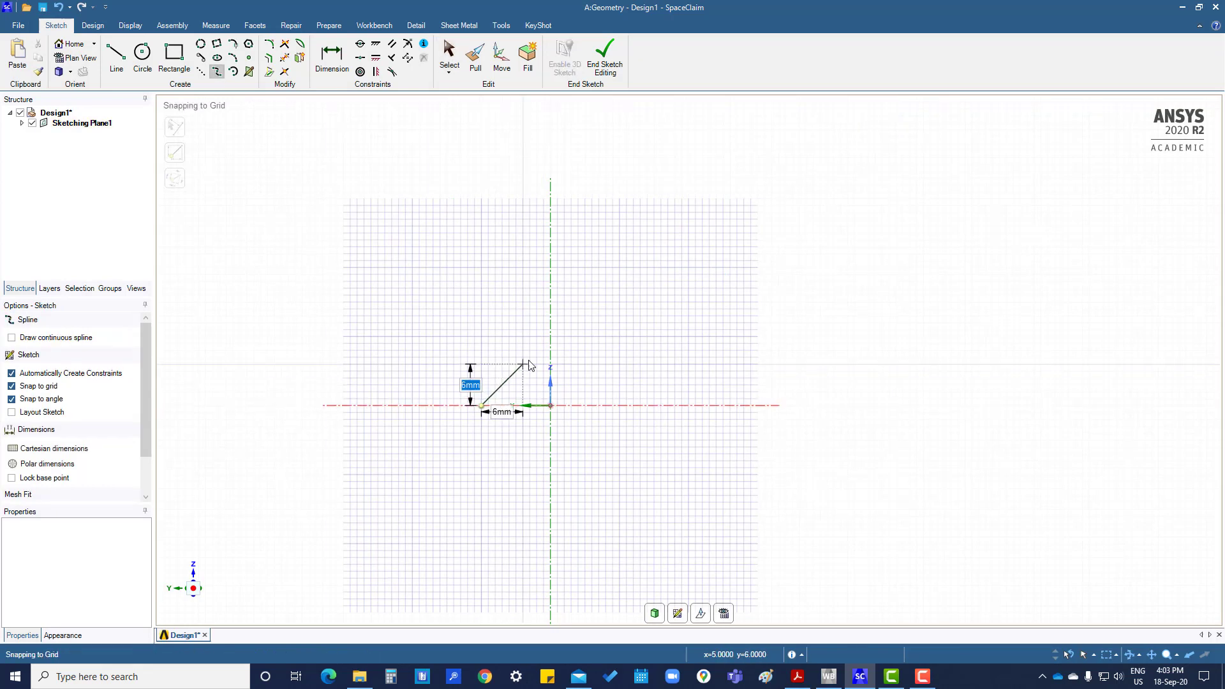
click(544, 357)
click(675, 399)
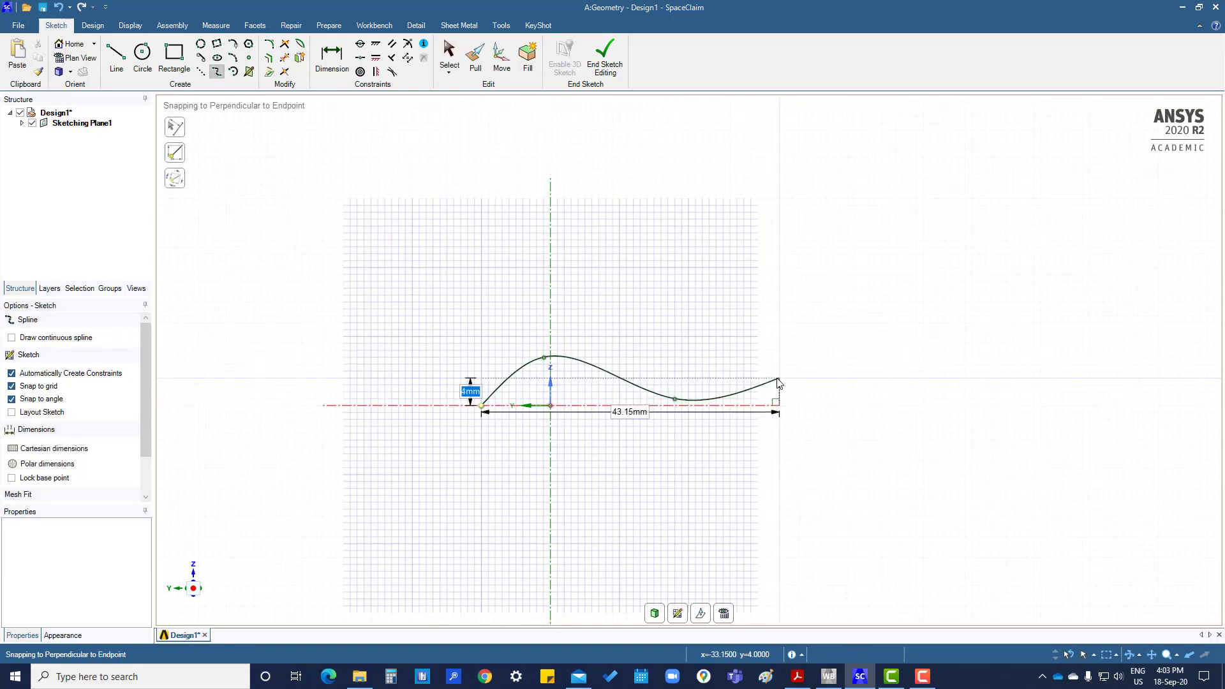
click(779, 378)
click(833, 358)
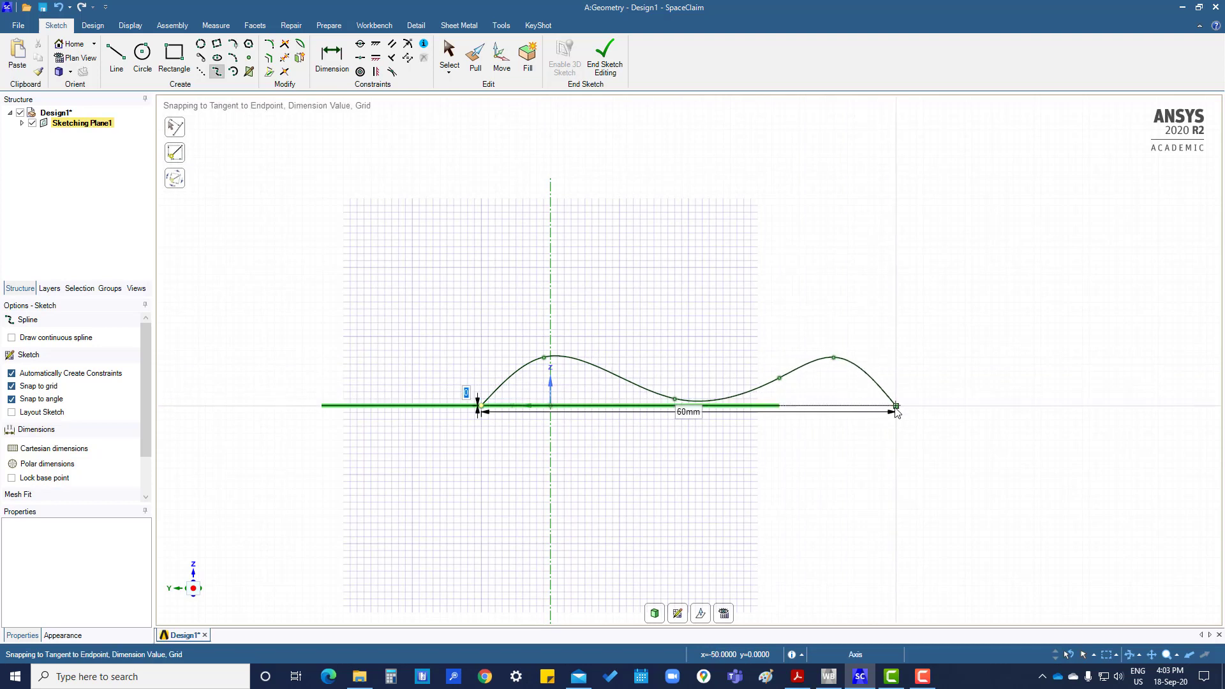
click(896, 406)
key(Escape)
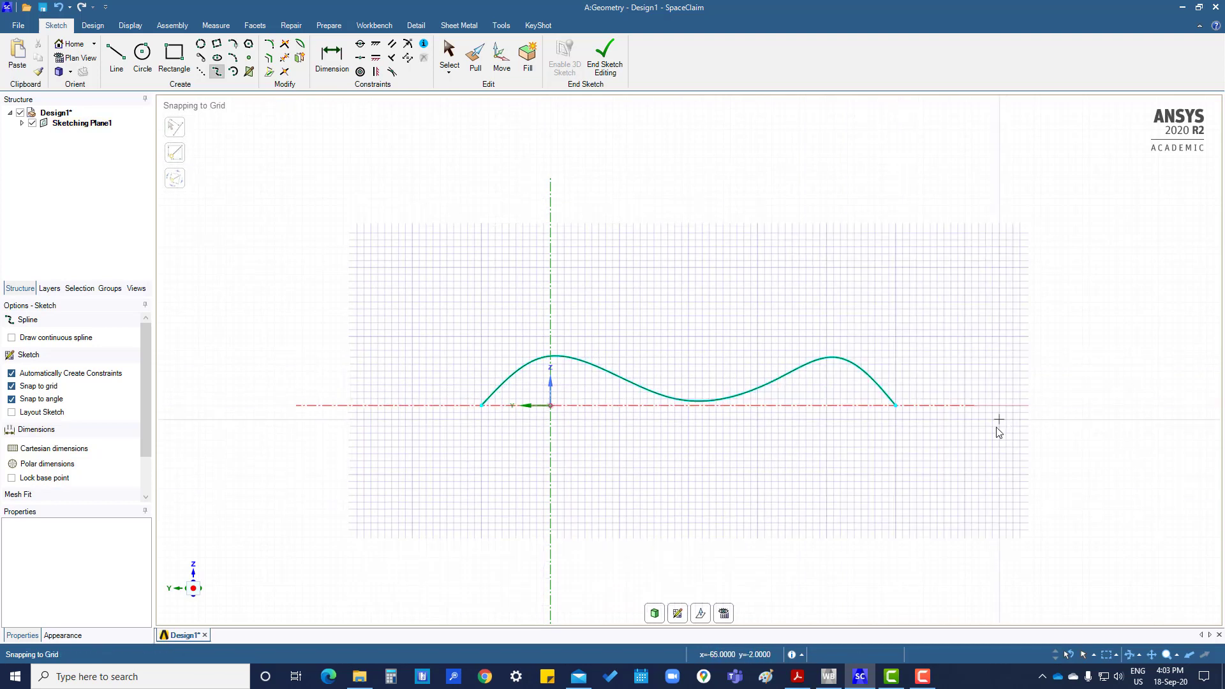
- Delete the spline from the sketch
key(s)
drag(329, 252, 1022, 513)
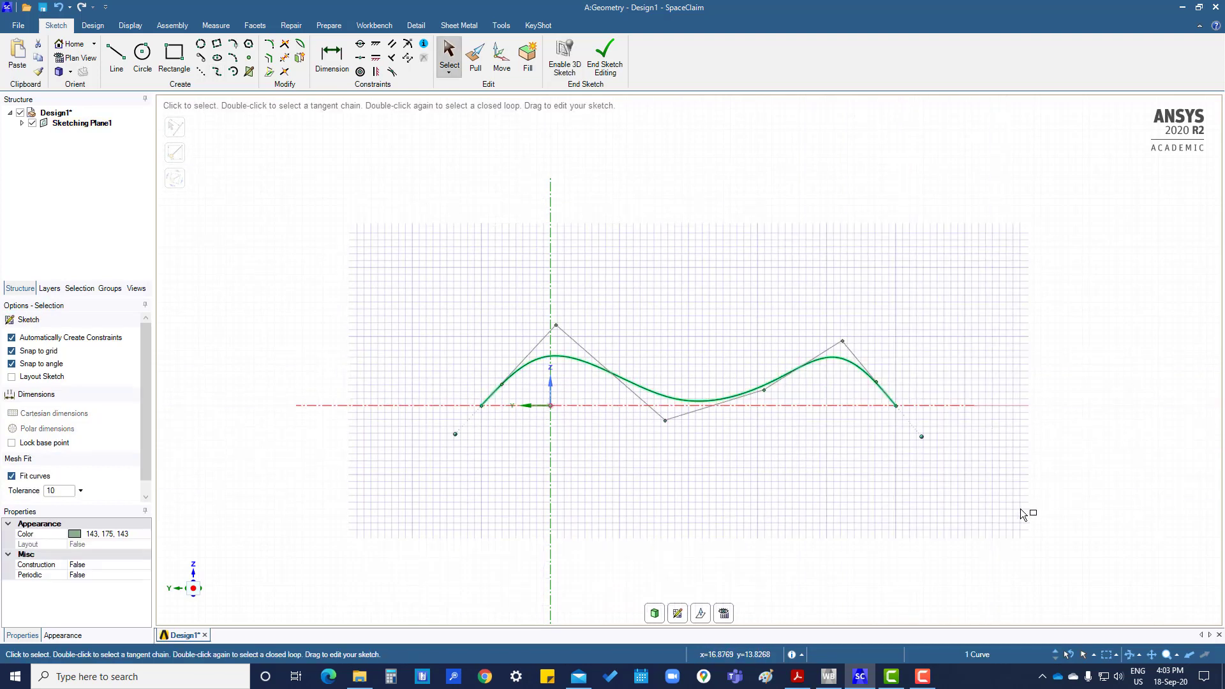
key(Delete)
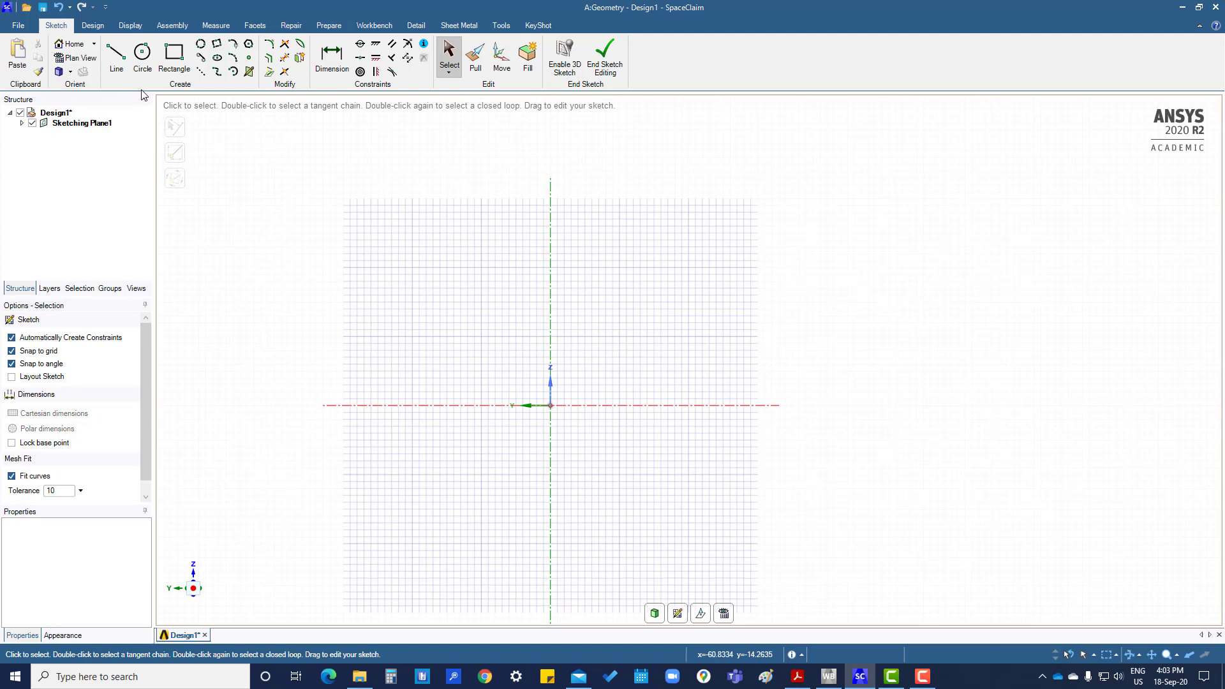
- Watch the built-in video help for the Tangent Arc tool and close it
click(234, 47)
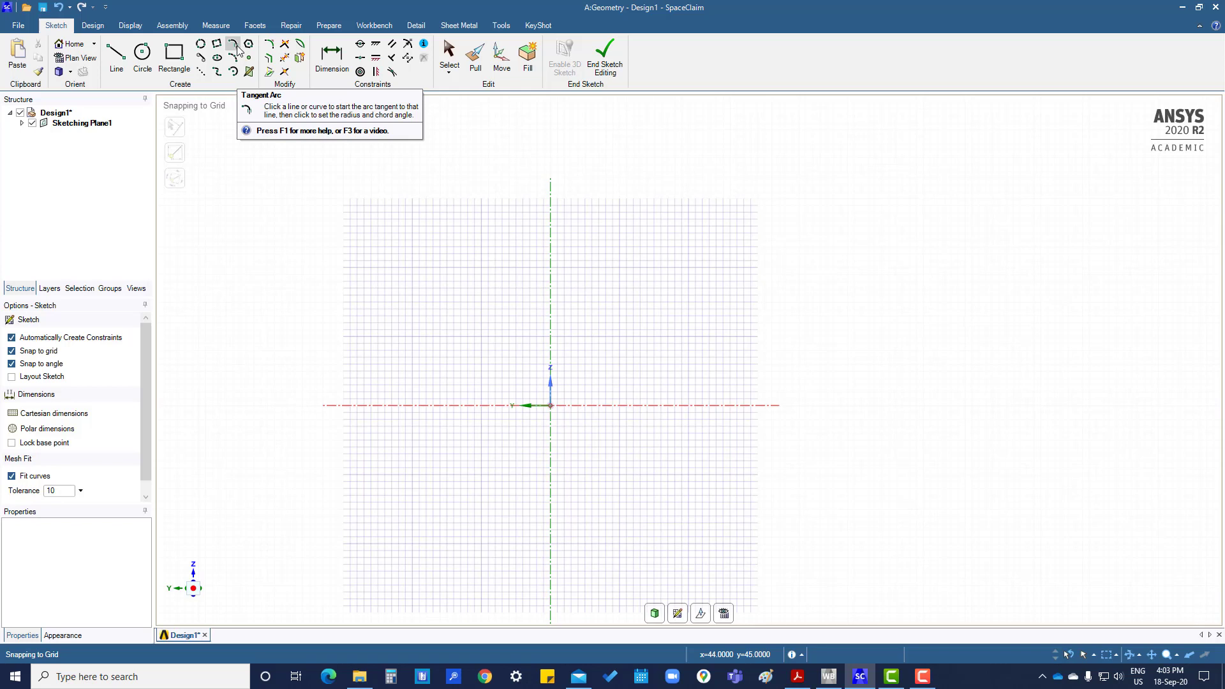
key(F3)
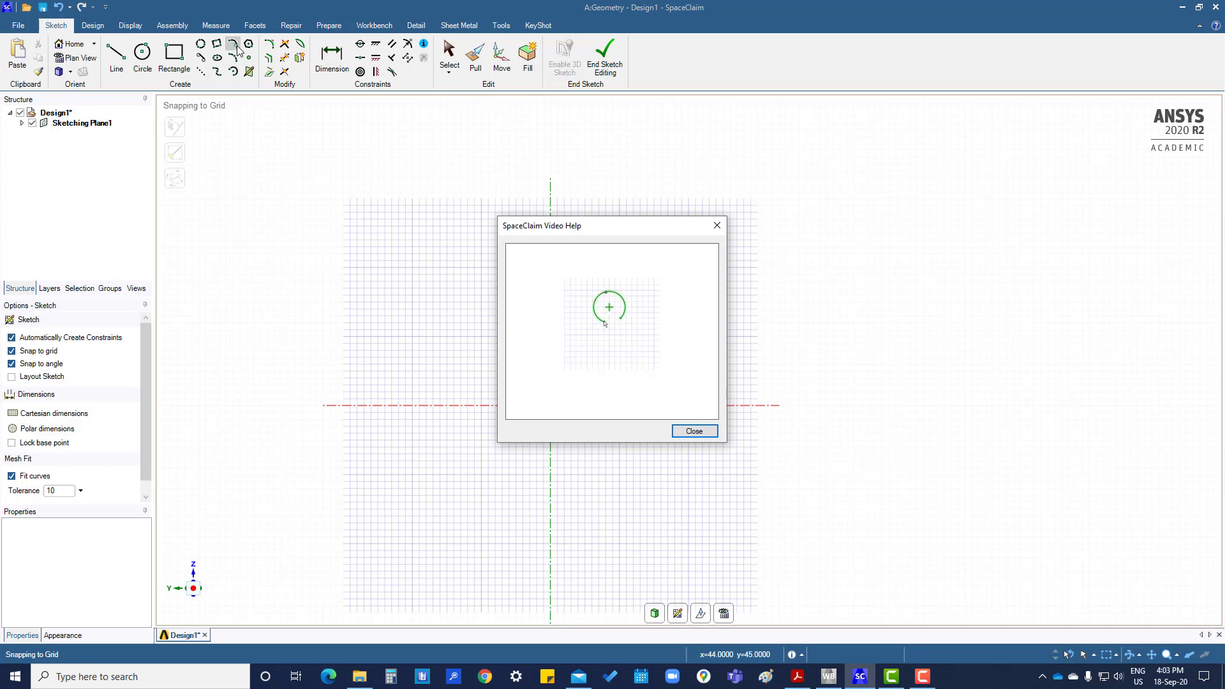
click(717, 227)
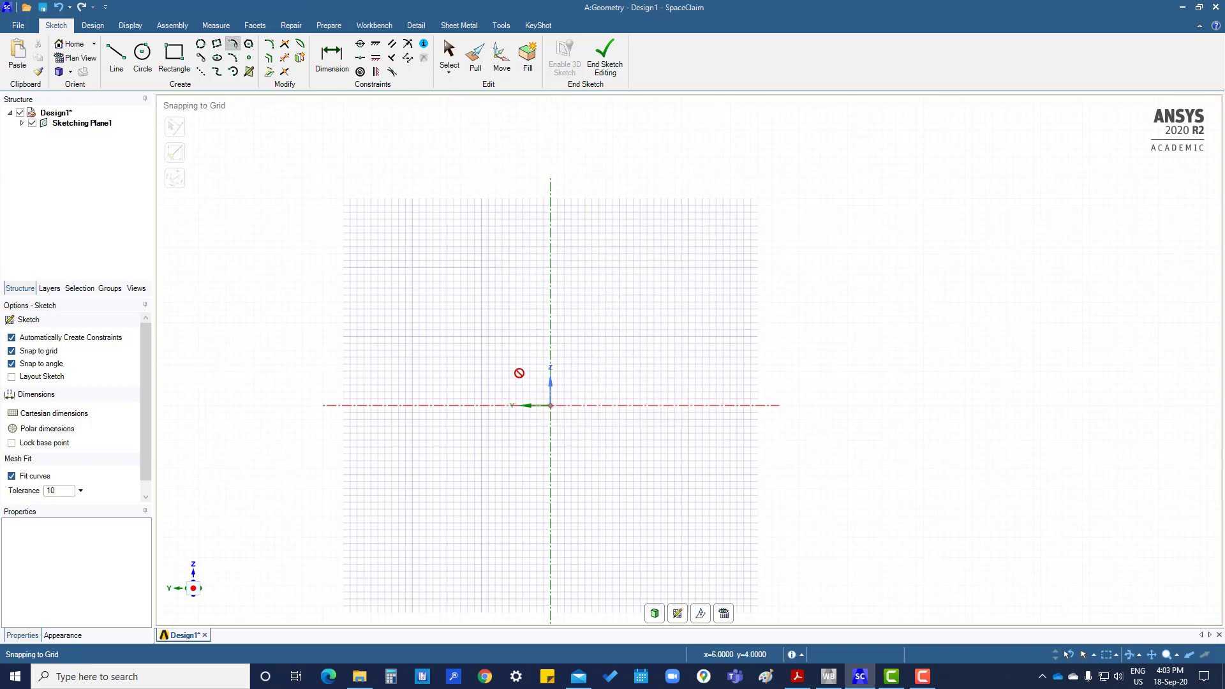
- Draw a wavy chain of four connected tangent arcs from the origin to about Y -44, Z 9 mm
click(550, 405)
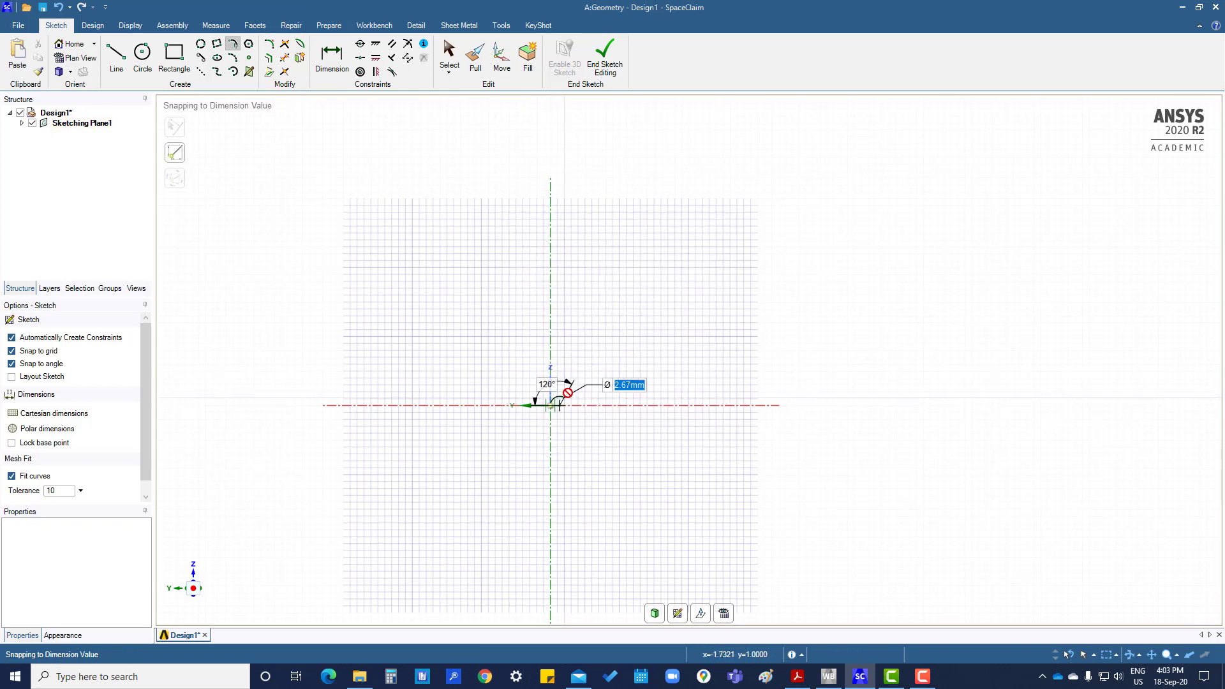
click(609, 357)
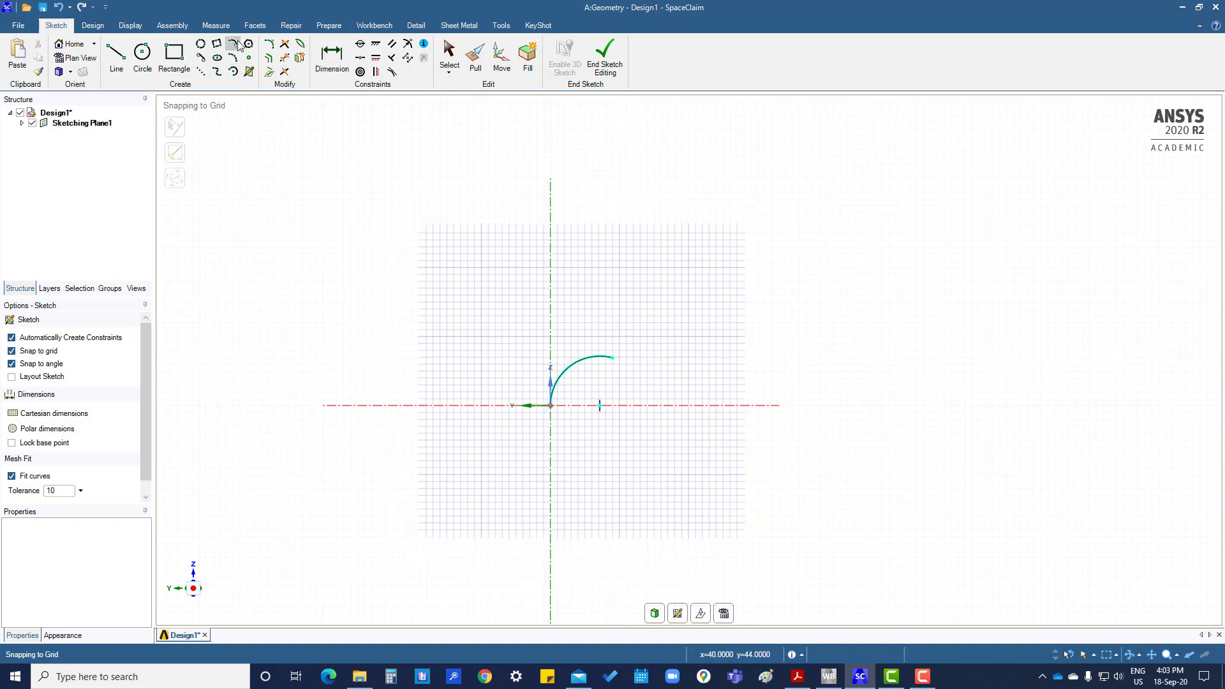
click(613, 357)
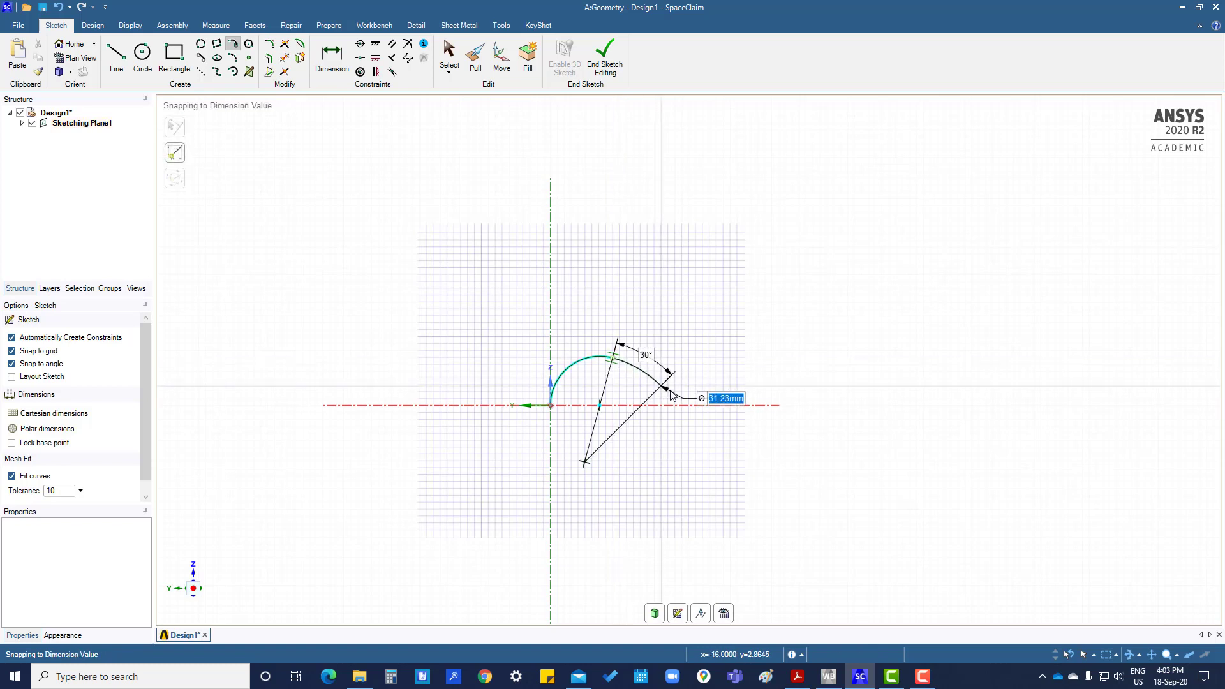
click(701, 333)
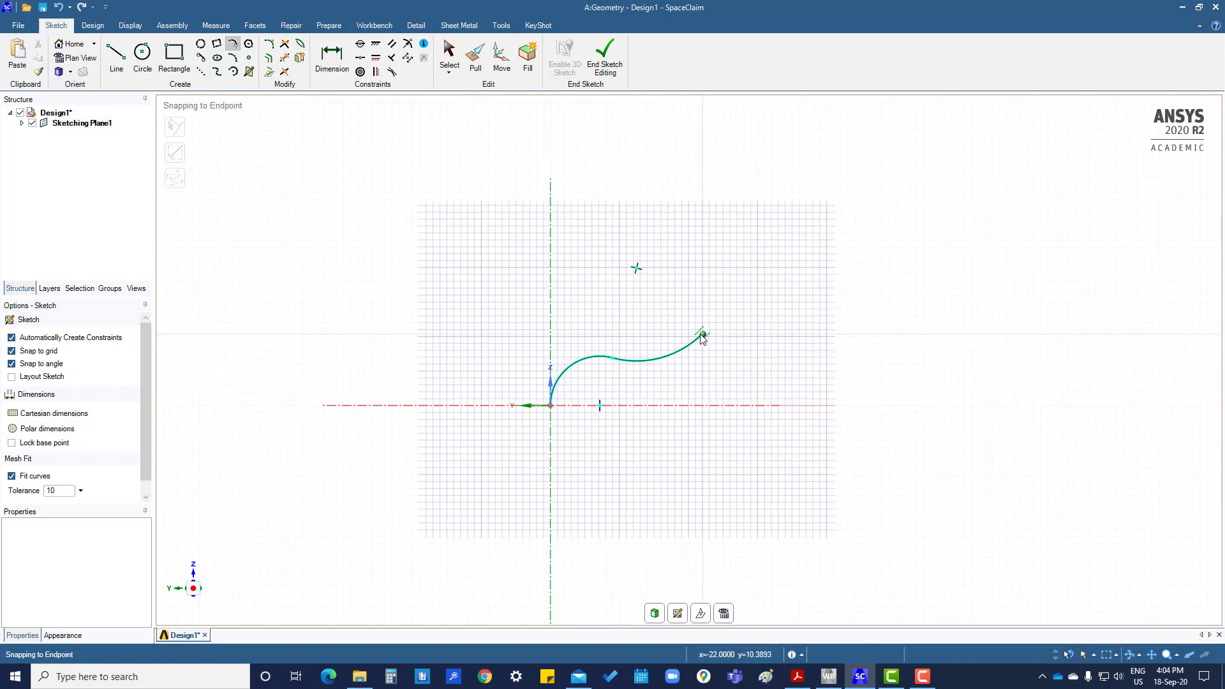
click(703, 334)
click(780, 348)
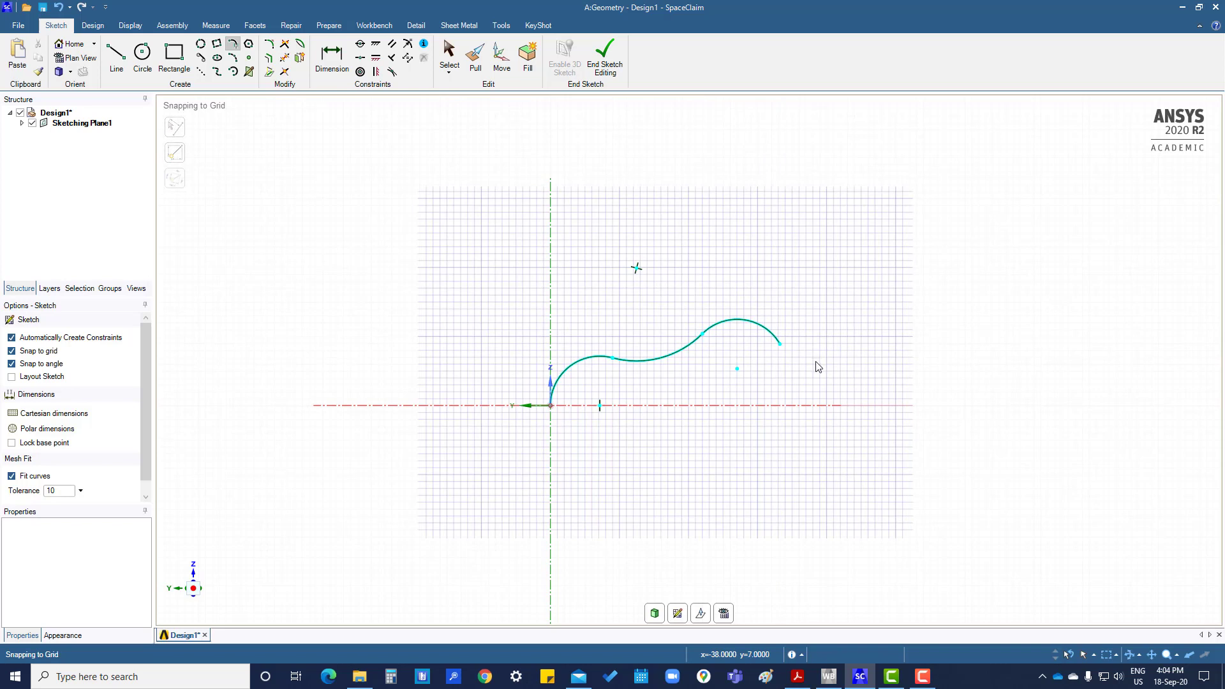
click(781, 345)
click(859, 351)
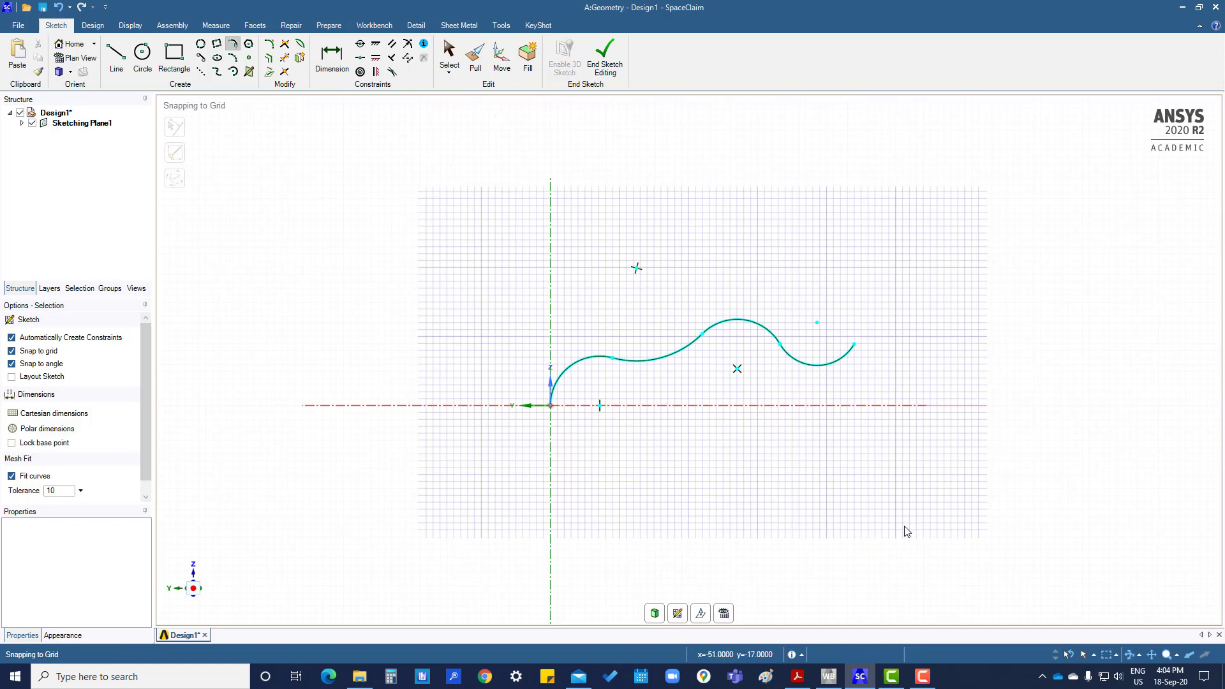
- Delete the entire chain of tangent arcs from the sketch
key(s)
mouse_move(274, 210)
mouse_down()
mouse_move(508, 347)
mouse_move(988, 550)
mouse_up()
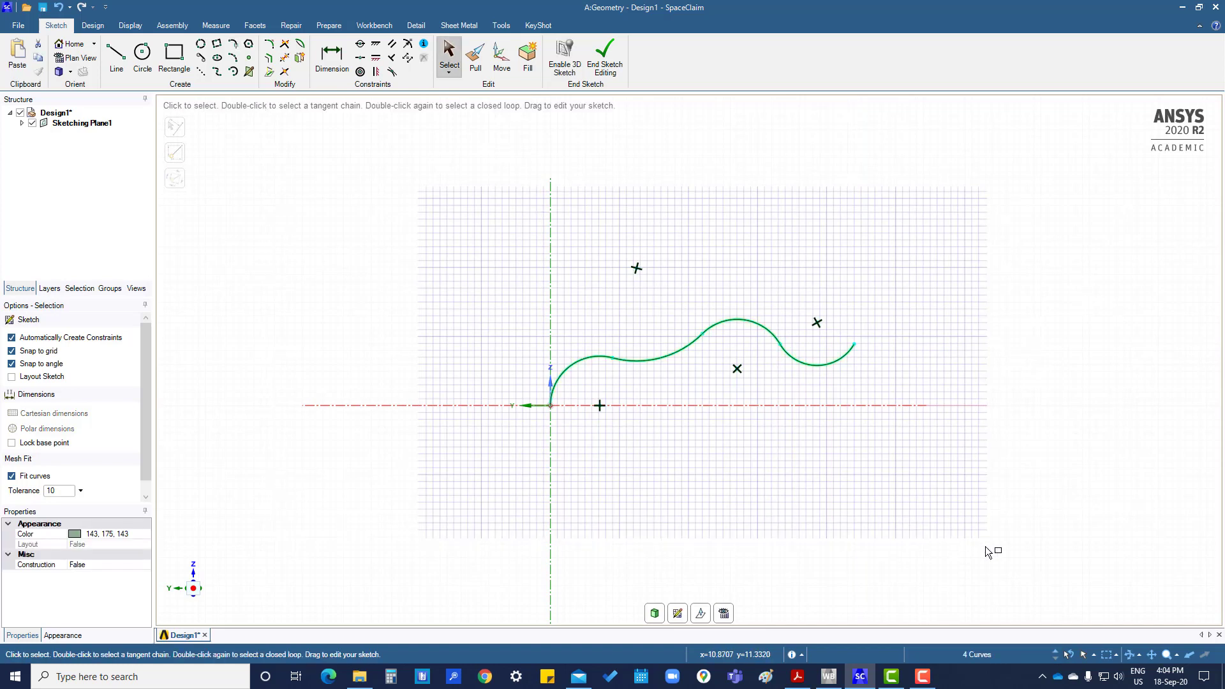
key(Delete)
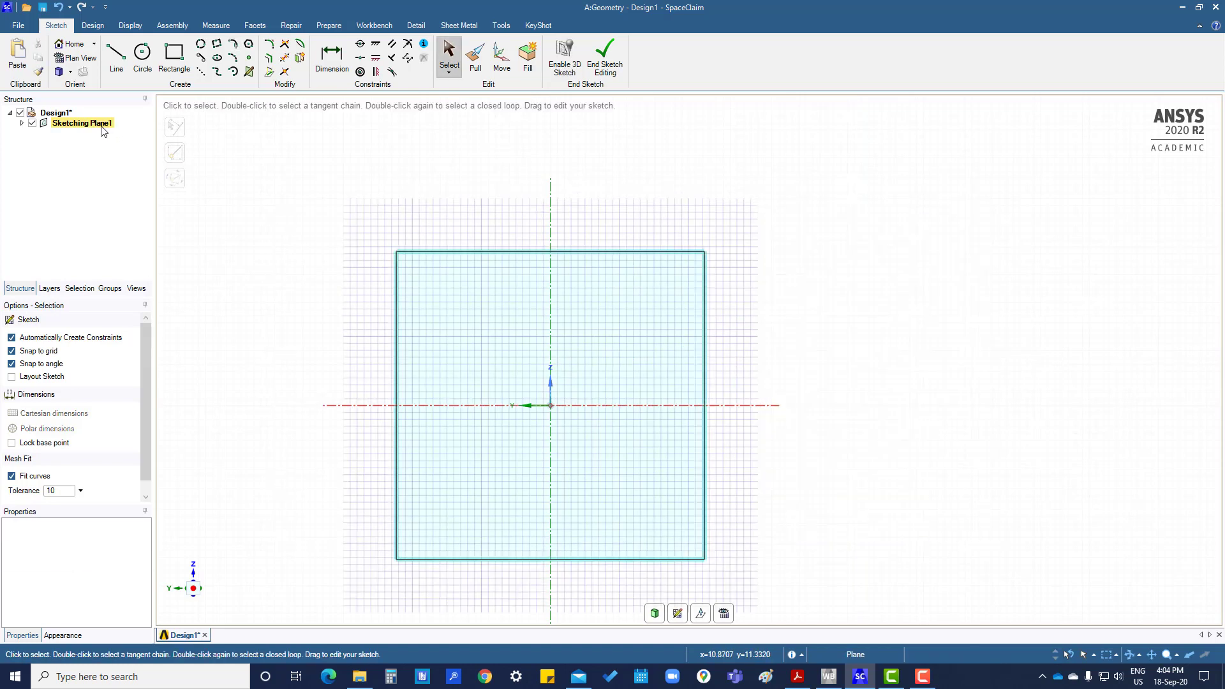
- Draw a 42 mm diameter swept arc centred at the origin, from the positive Y axis over the top to the negative Y side
click(234, 73)
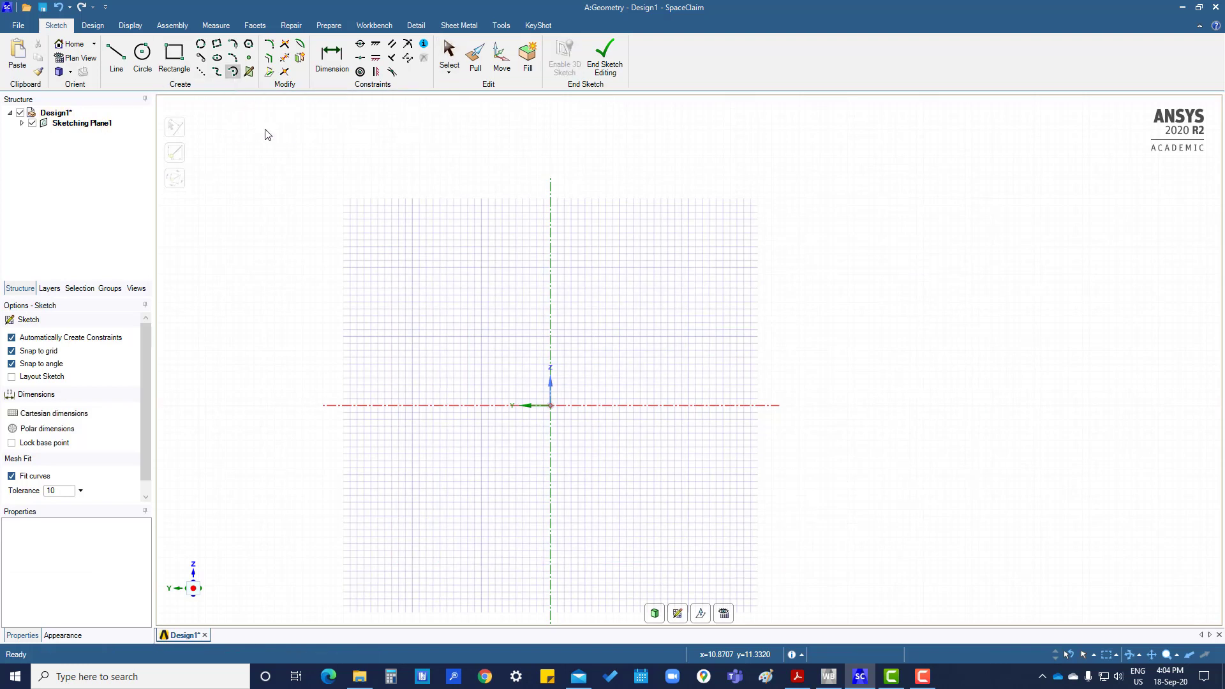
click(551, 405)
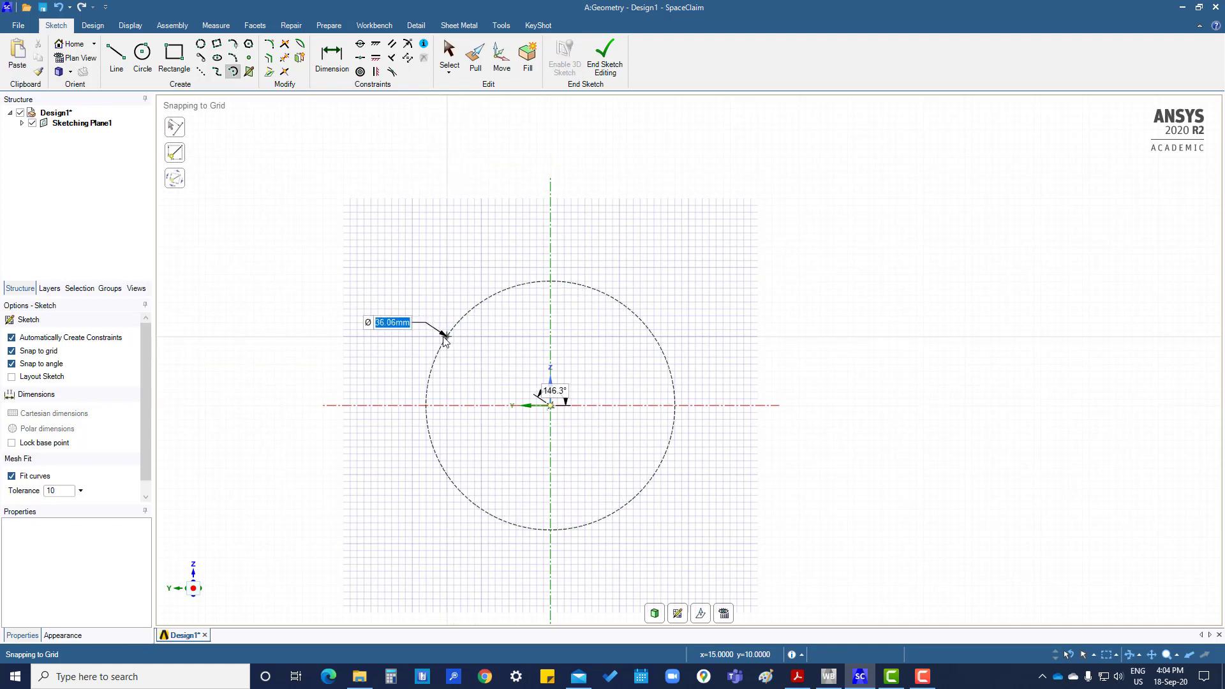
click(407, 406)
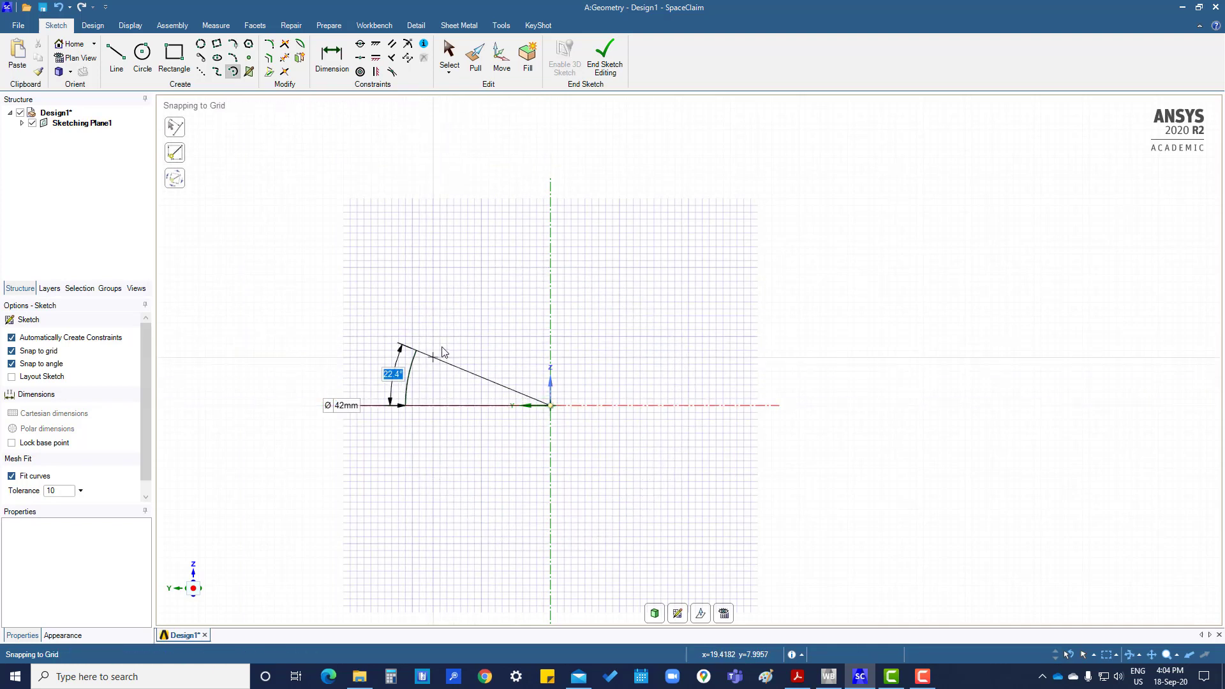
click(683, 317)
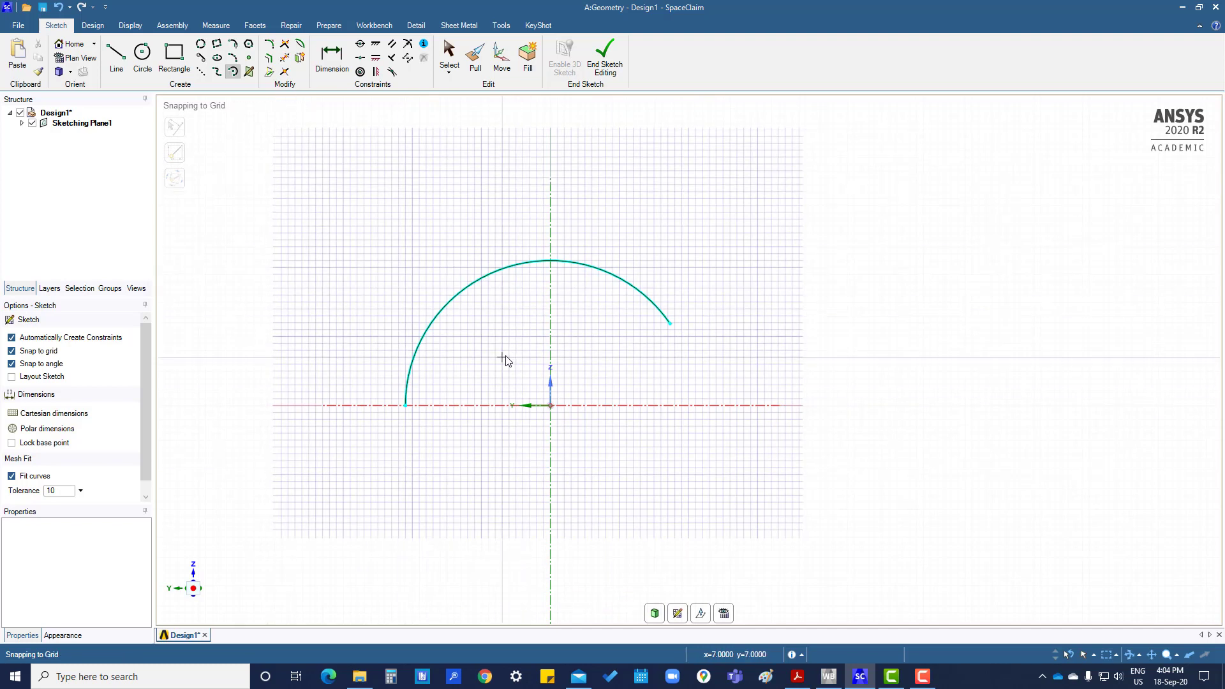
- Delete the swept arc from the sketch
key(Escape)
drag(233, 209, 756, 502)
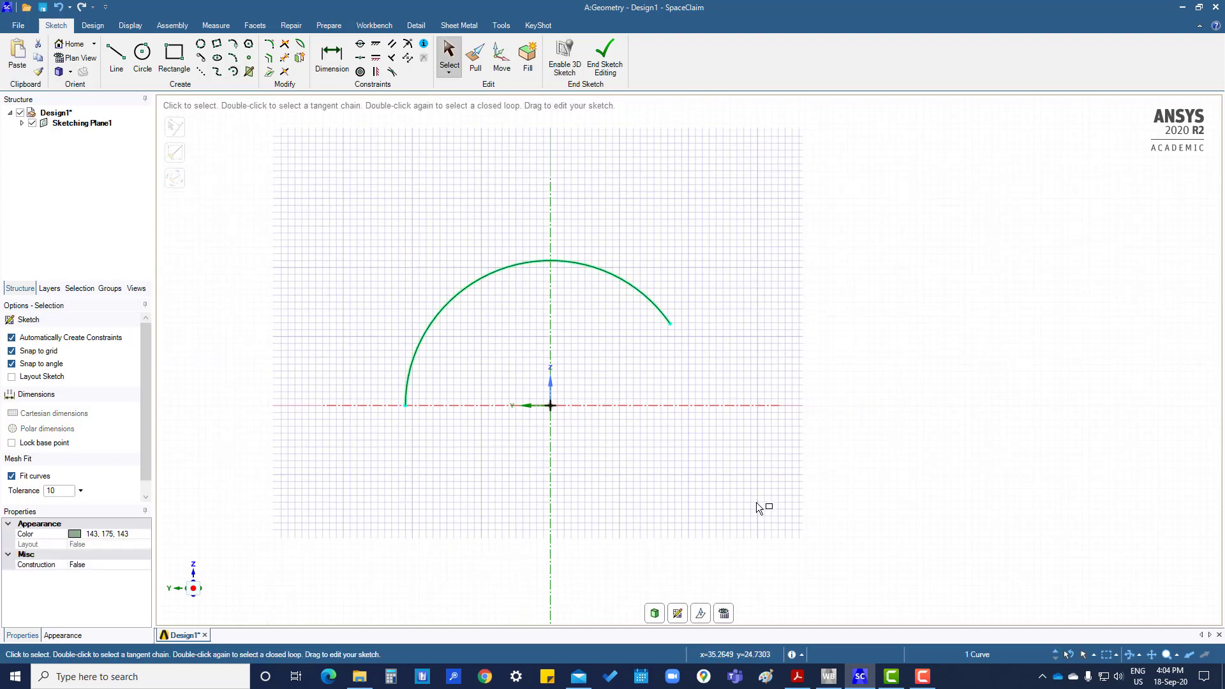
key(Delete)
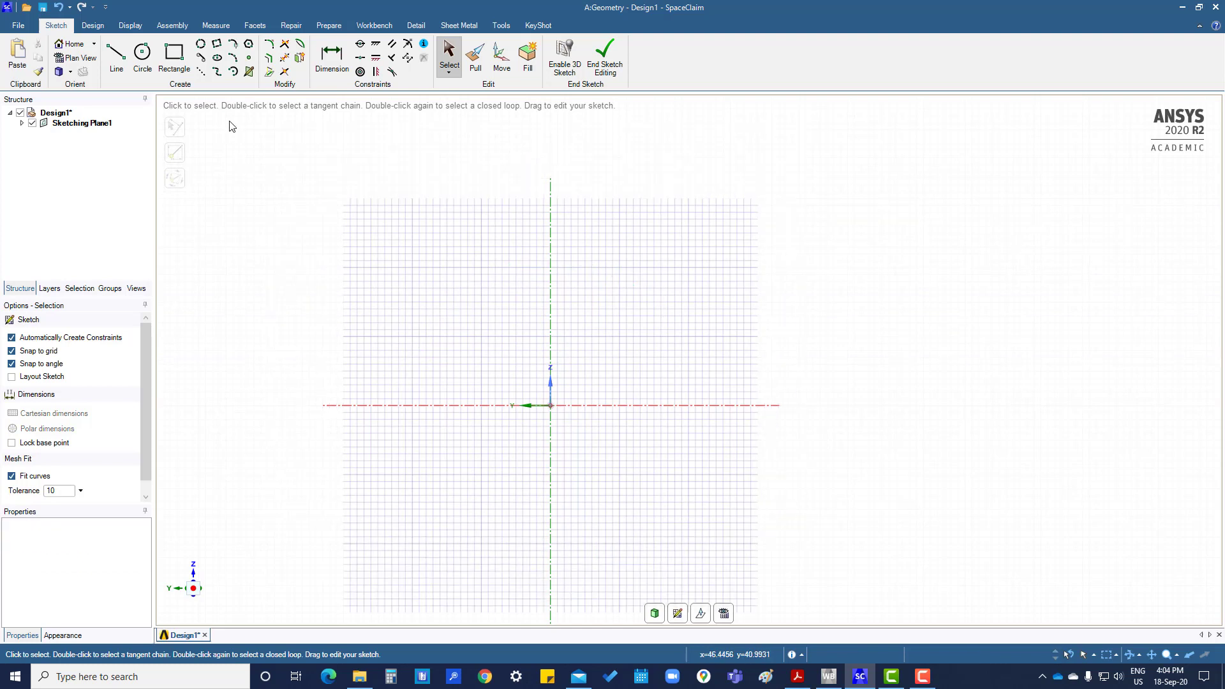
- Draw an eight-sided polygon centred at the origin with a 40 mm internal diameter and a flat edge on top
click(249, 45)
click(551, 405)
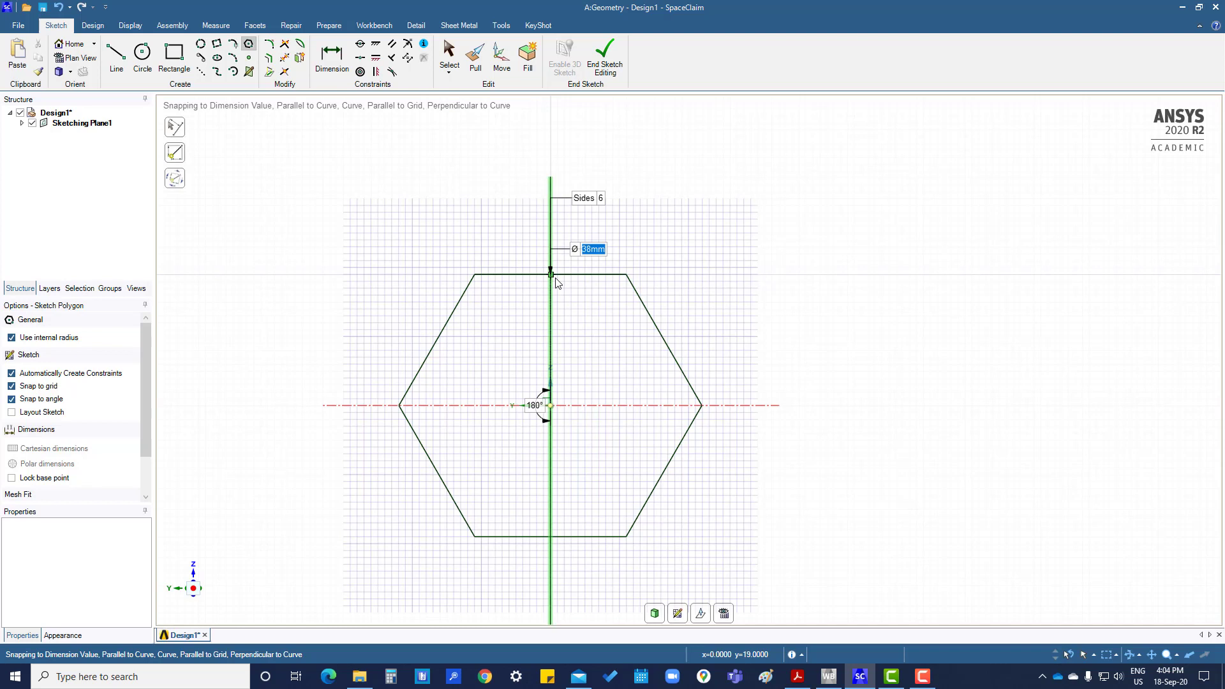
text(40)
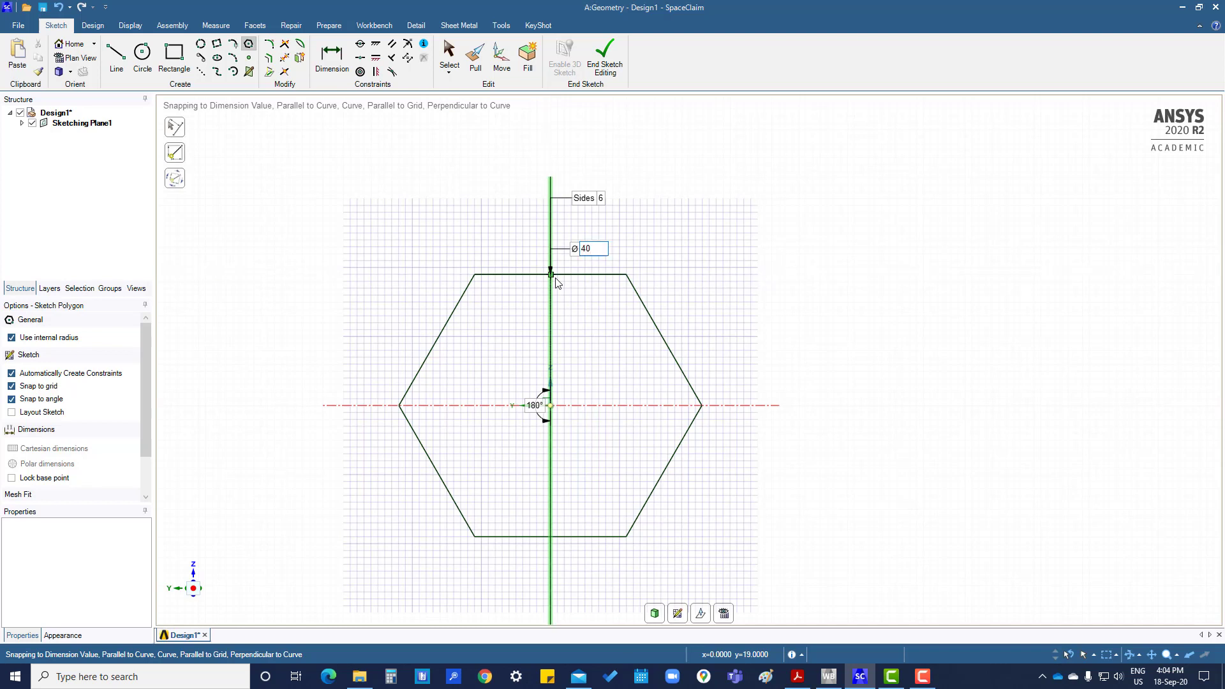
key(Tab)
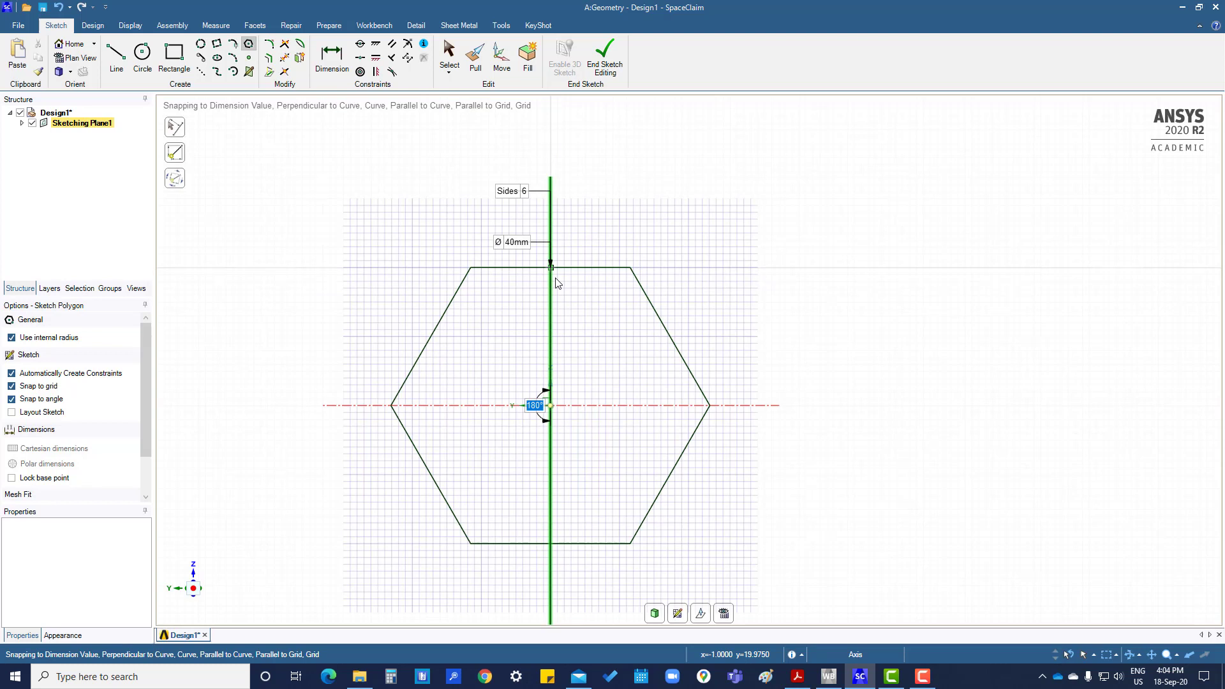
text(1)
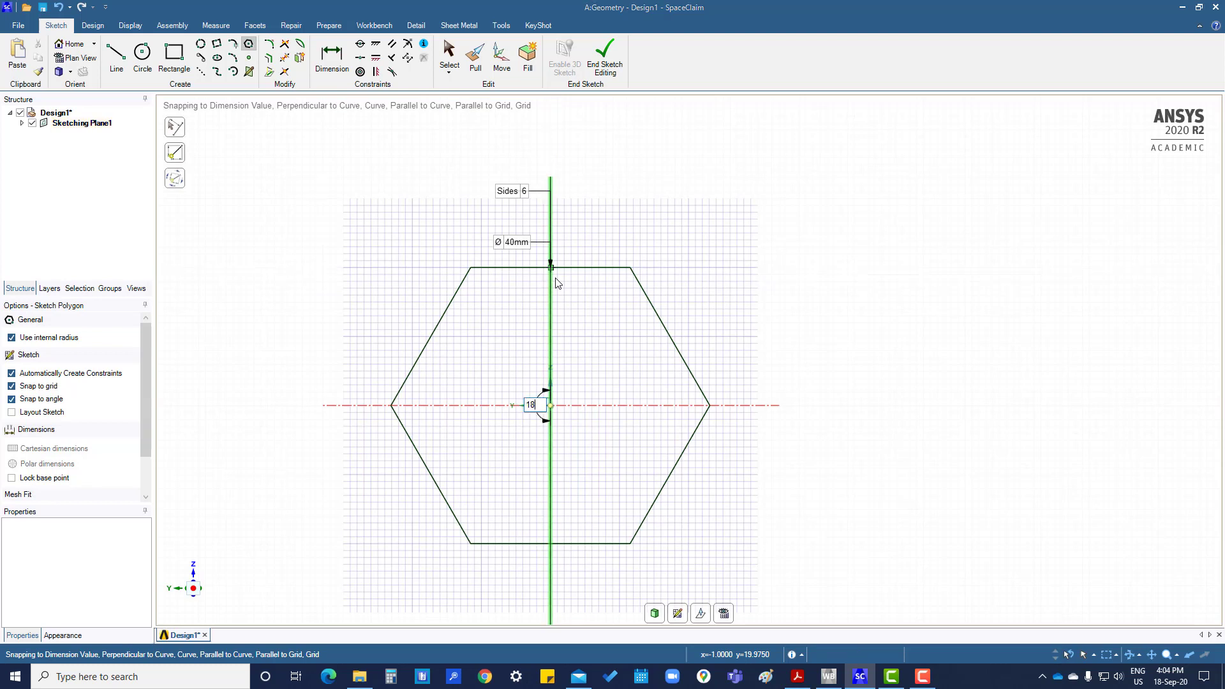
key(Tab)
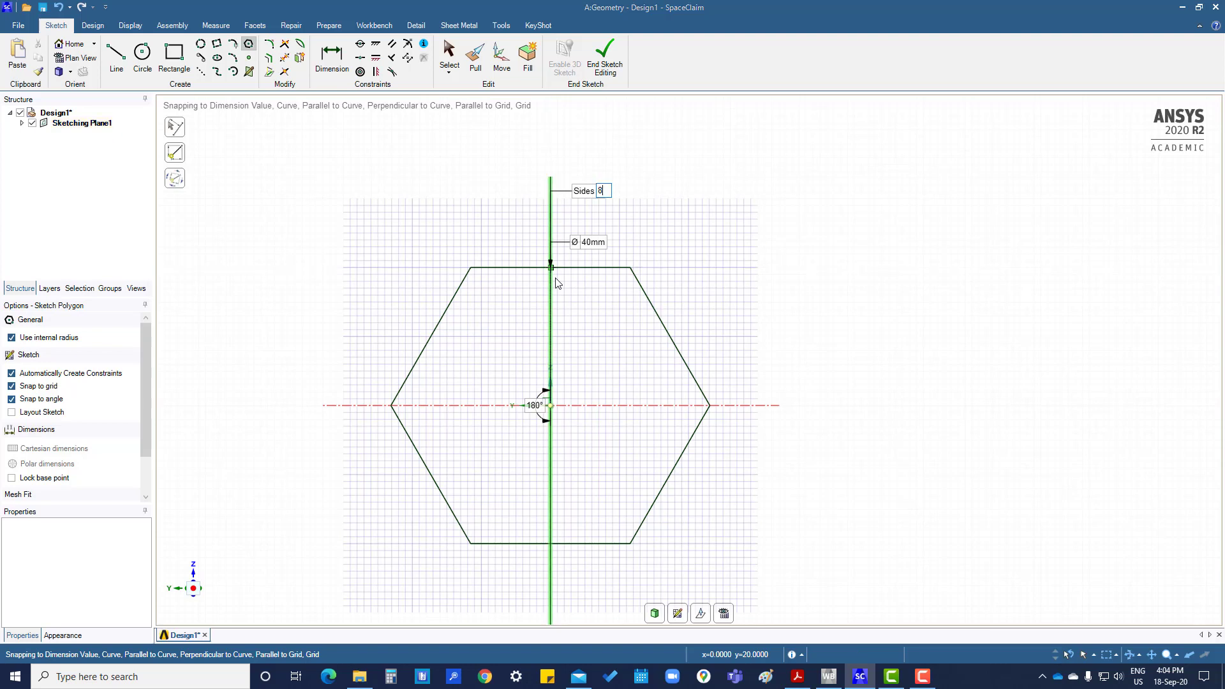
key(Return)
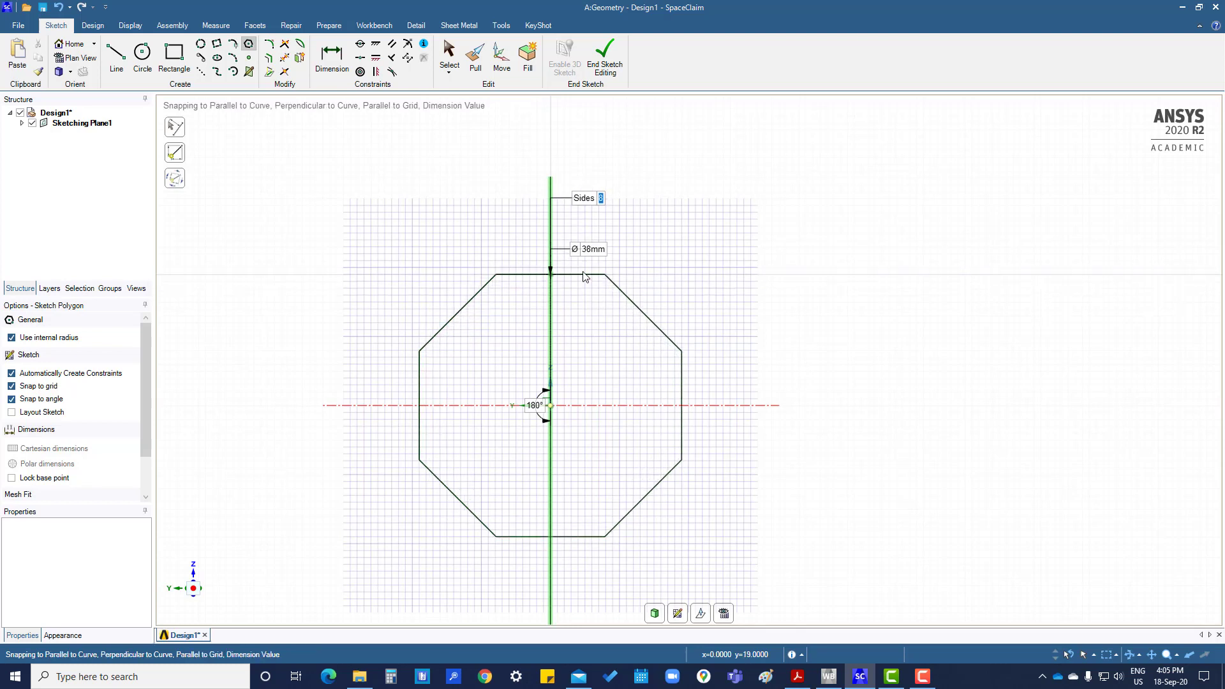
click(586, 270)
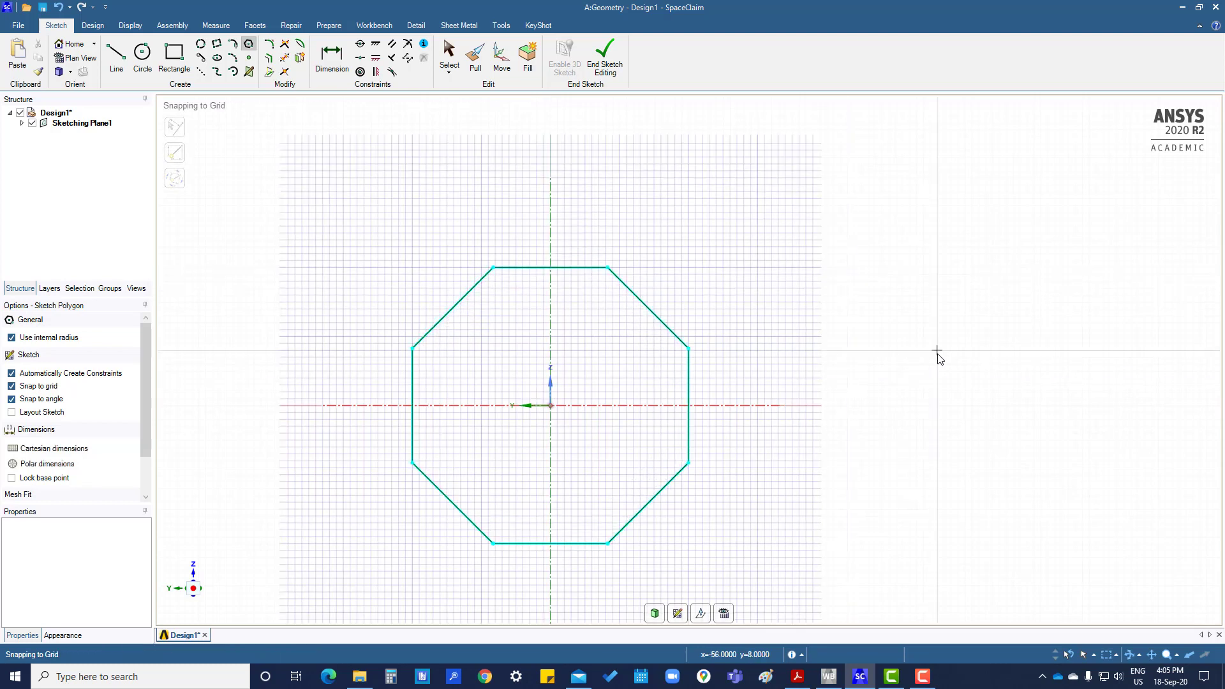
key(Escape)
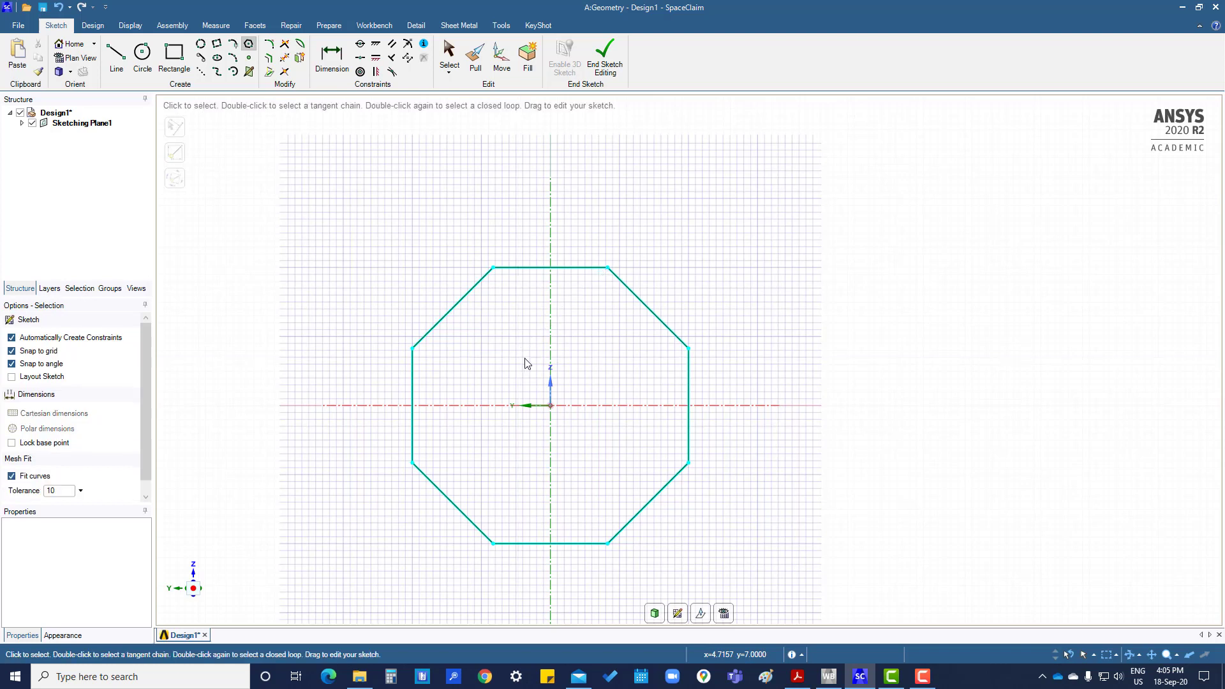
- Shrink and tilt the octagon by its upper edge to about 34 mm across, and constrain that edge to be horizontal
mouse_move(500, 271)
mouse_down()
mouse_move(539, 317)
mouse_move(470, 345)
mouse_move(457, 370)
mouse_move(541, 316)
mouse_move(585, 326)
mouse_move(585, 292)
mouse_move(603, 284)
mouse_move(584, 286)
mouse_up()
click(581, 281)
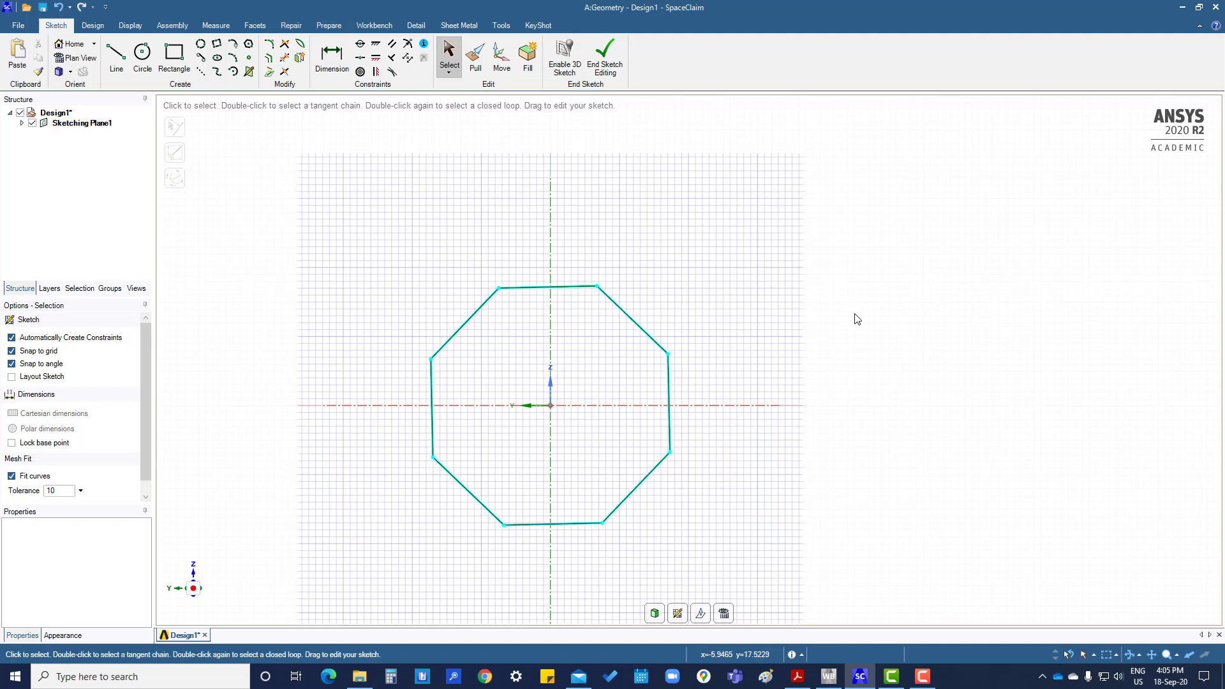
click(574, 285)
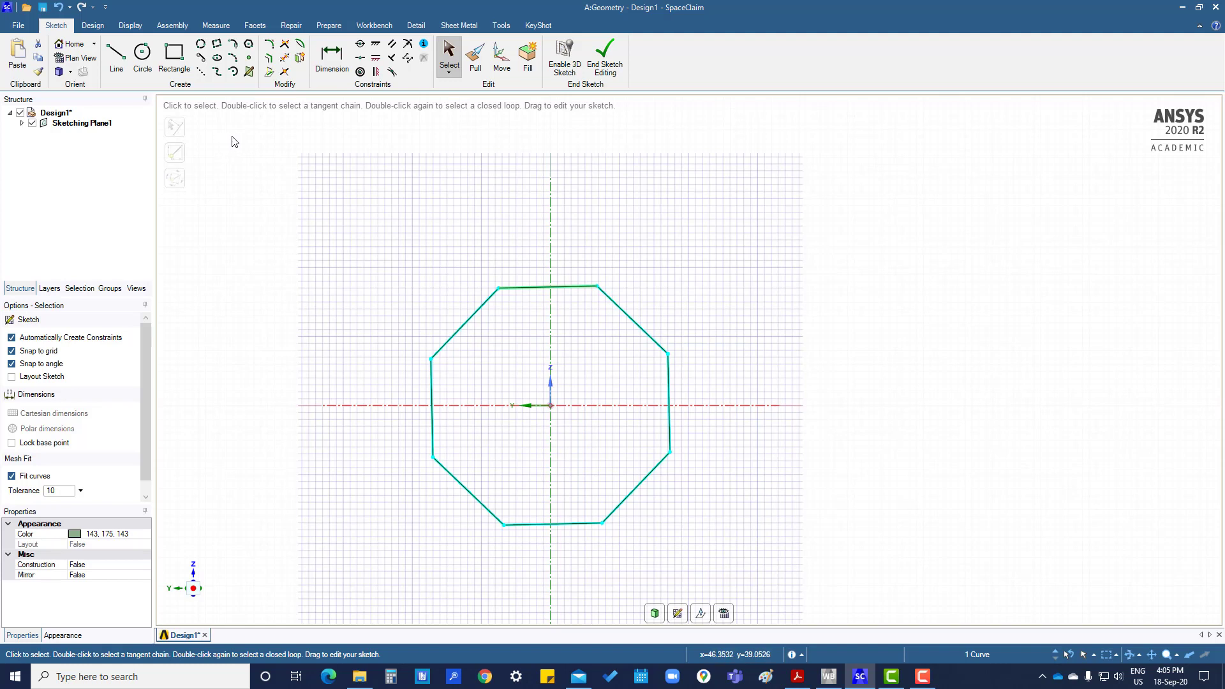
click(375, 59)
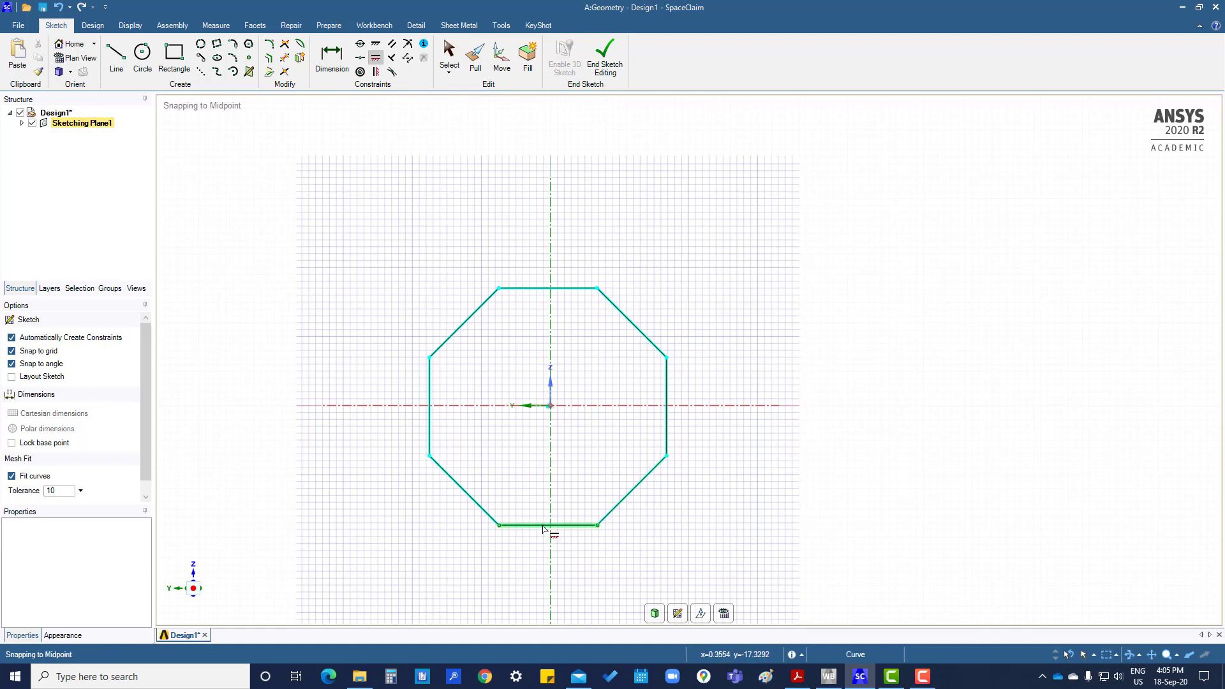
- Resize the octagon by its lower edge to about 30 mm across the flats
key(s)
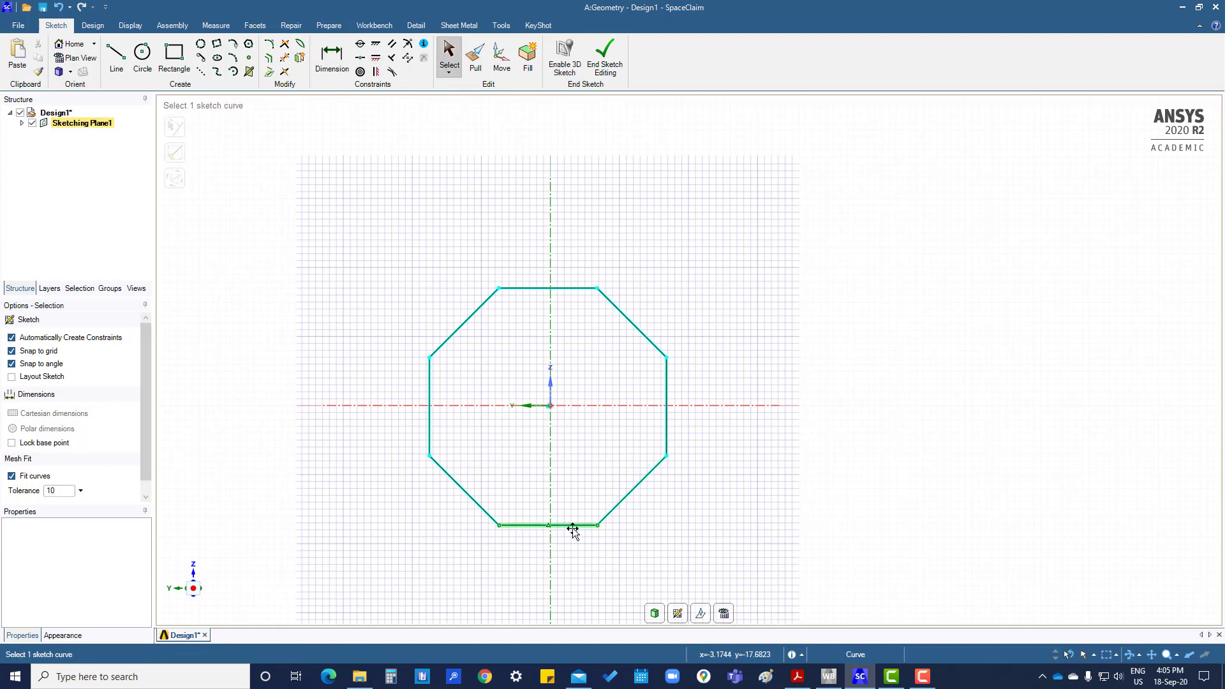
mouse_move(576, 504)
mouse_down()
mouse_move(574, 481)
mouse_move(571, 511)
mouse_up()
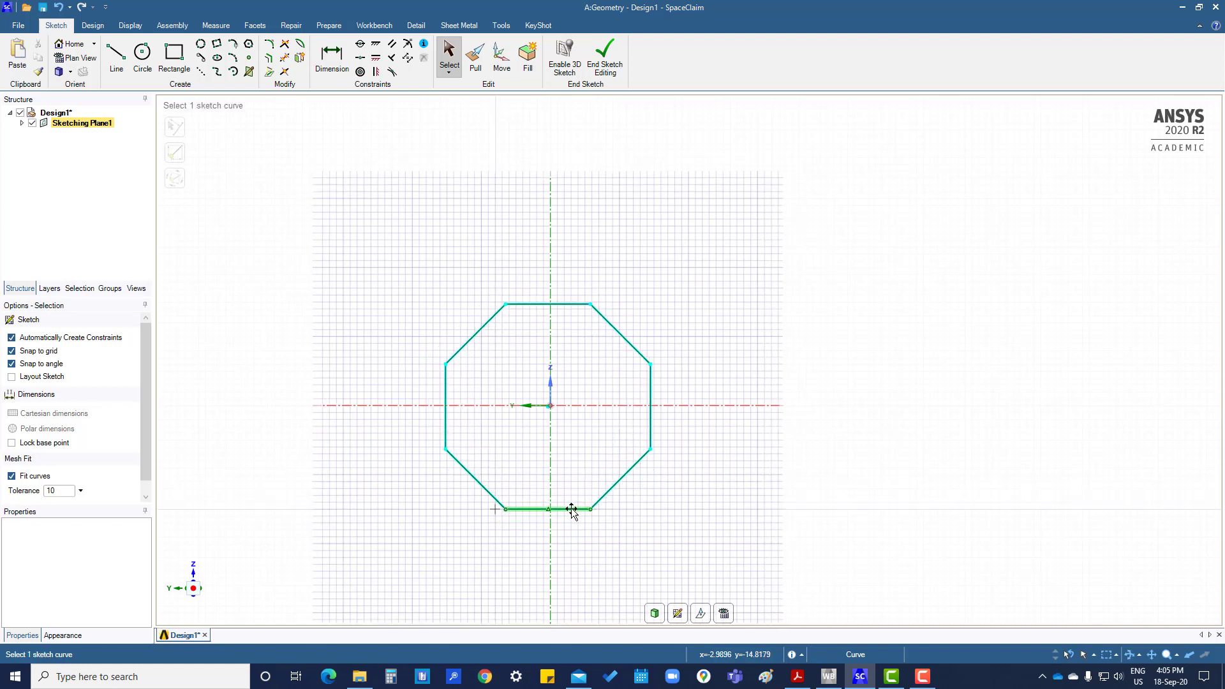
click(549, 406)
click(940, 355)
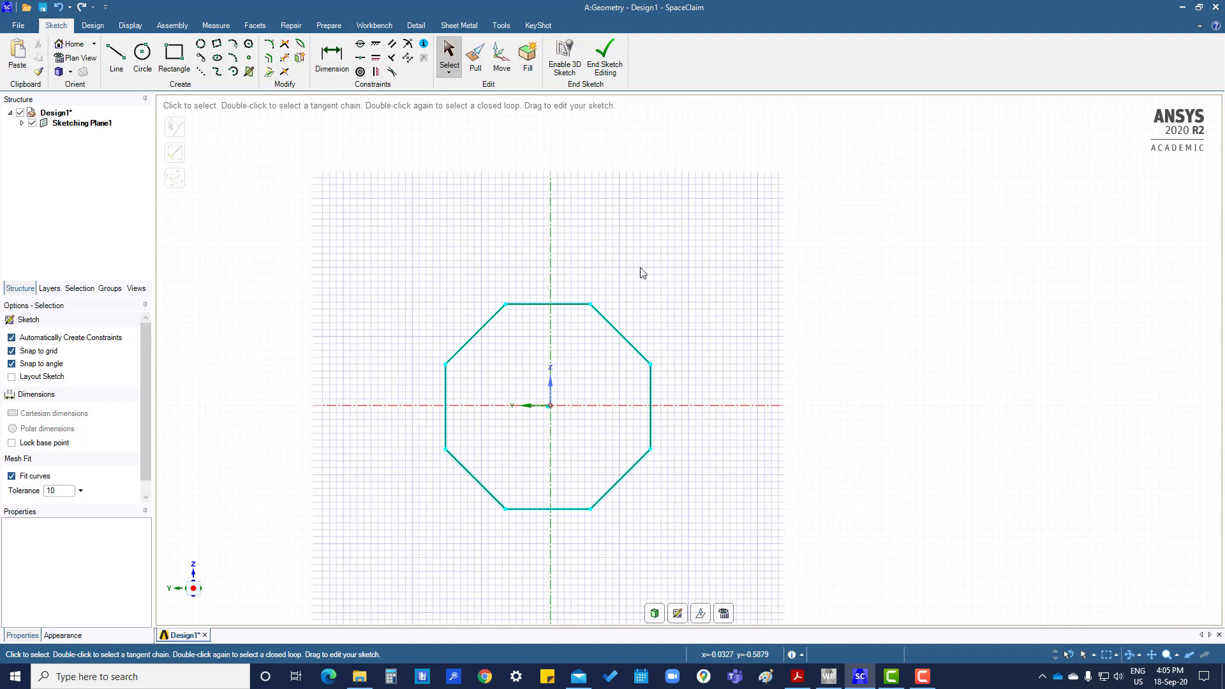
- Constrain the octagon's centre point to be coincident with the origin
click(361, 44)
click(550, 406)
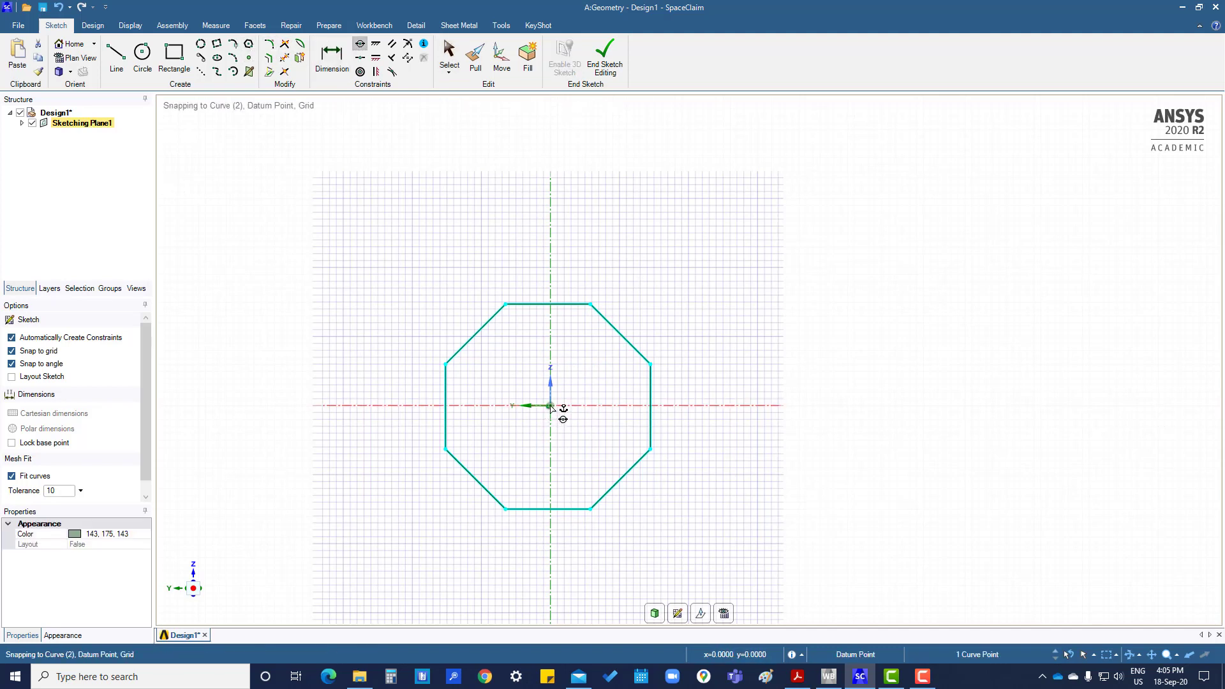
click(551, 406)
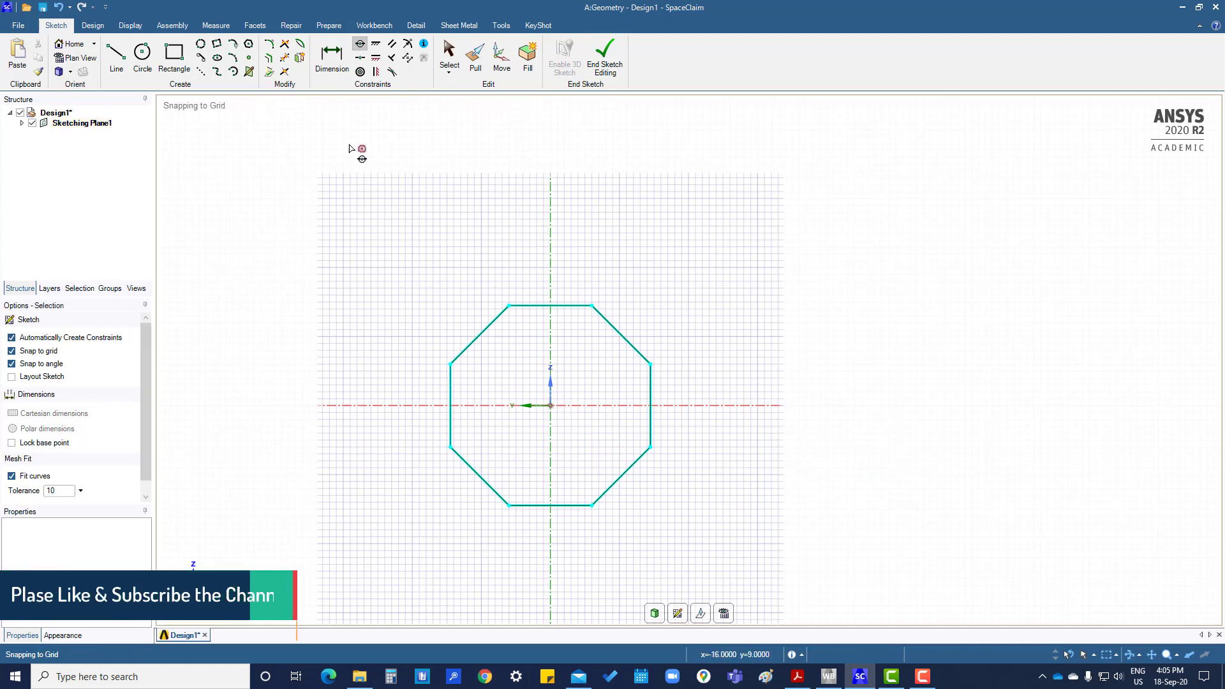
key(Escape)
- Dimension the length of the octagon's upper horizontal edge, placing the dimension above it
click(332, 56)
click(527, 306)
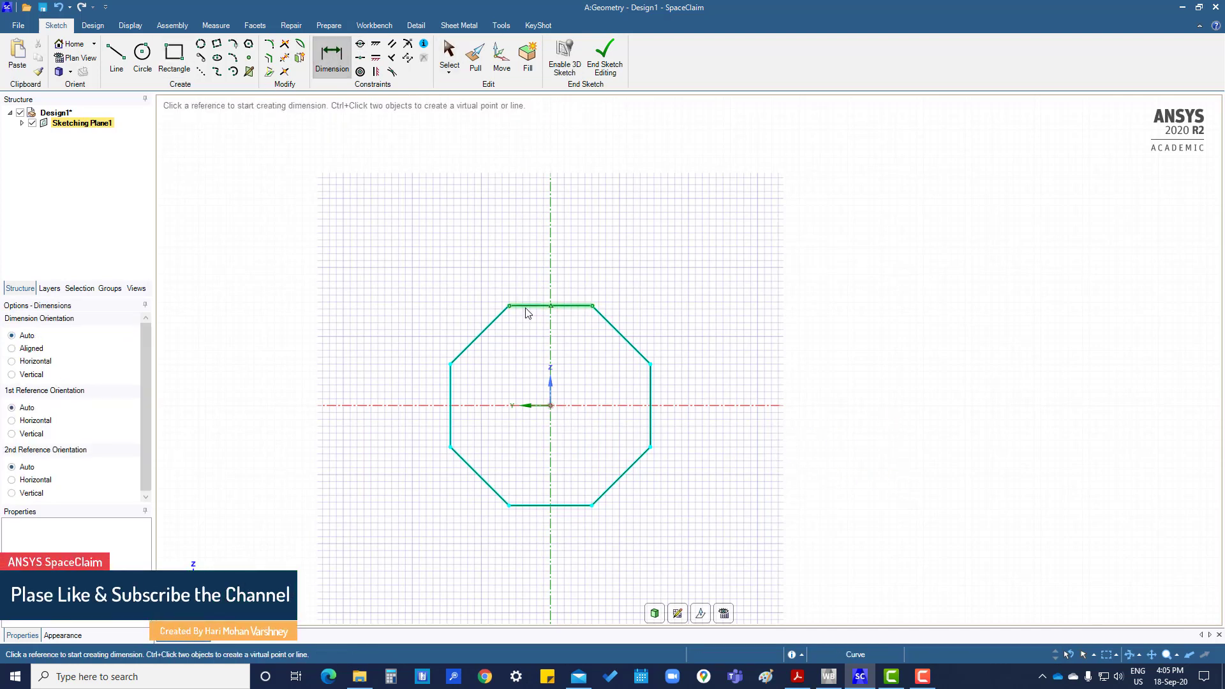
click(528, 283)
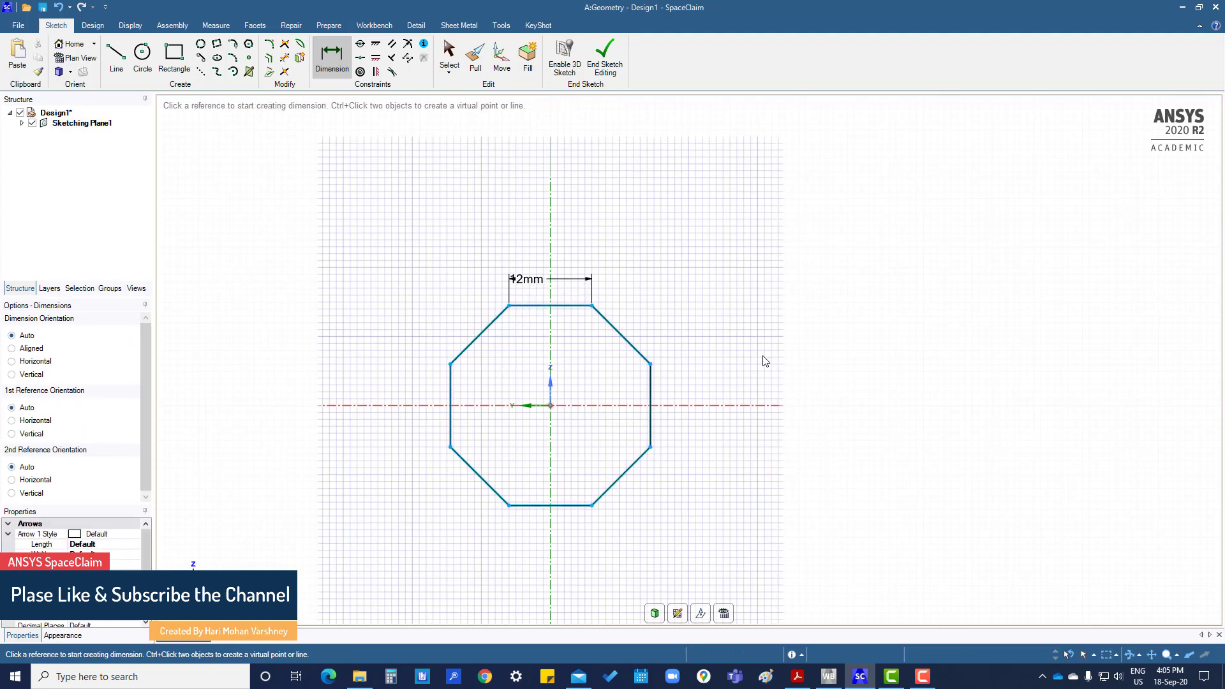
key(Escape)
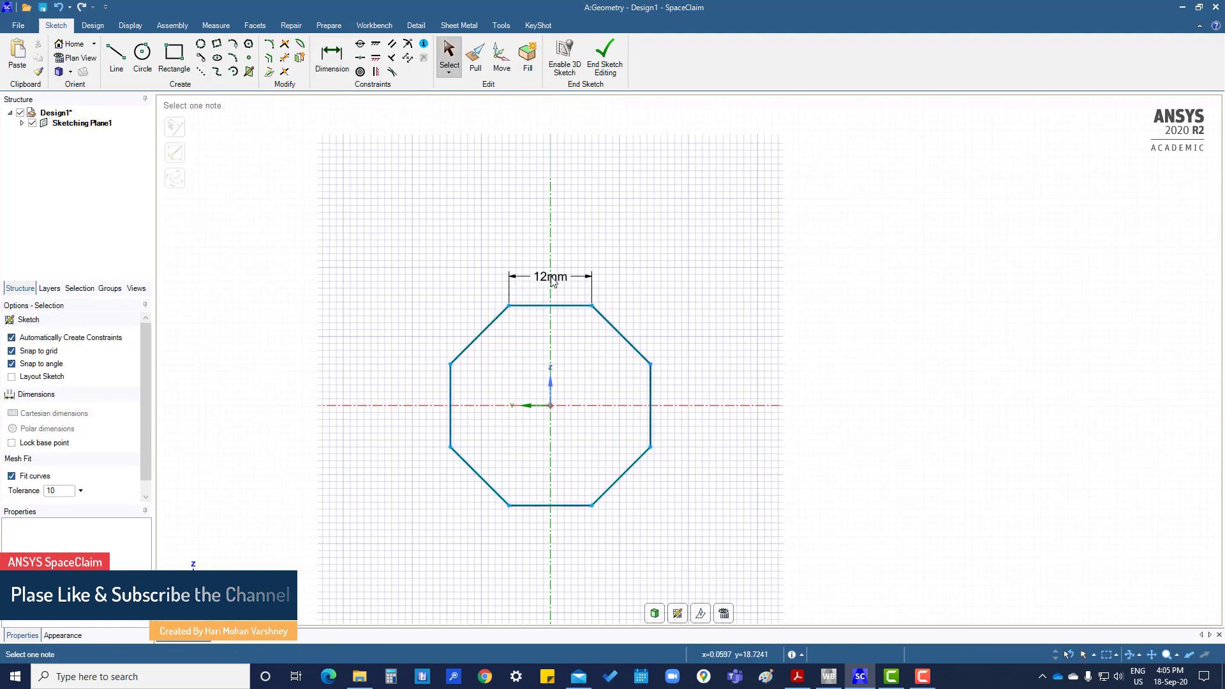